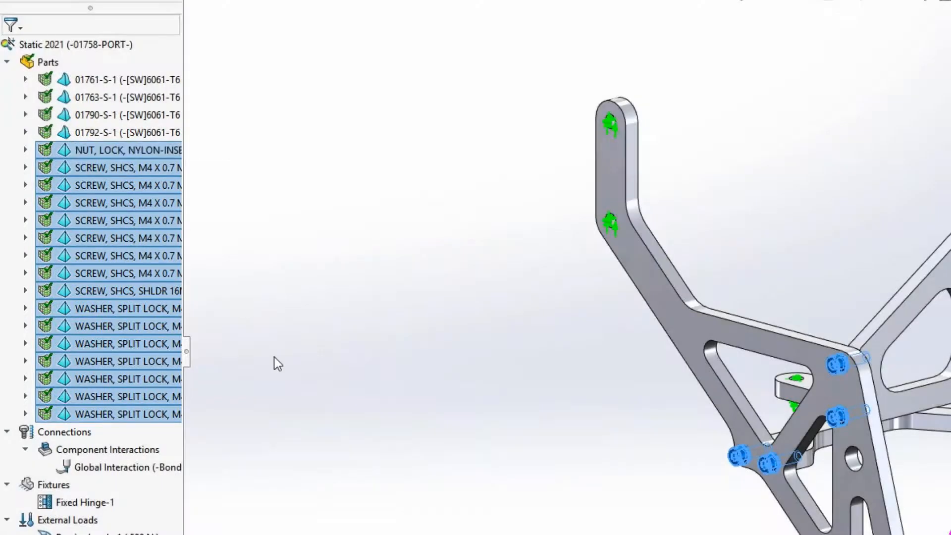
Show the von Mises stress plot of the Static 2021 study
right_click(101, 480)
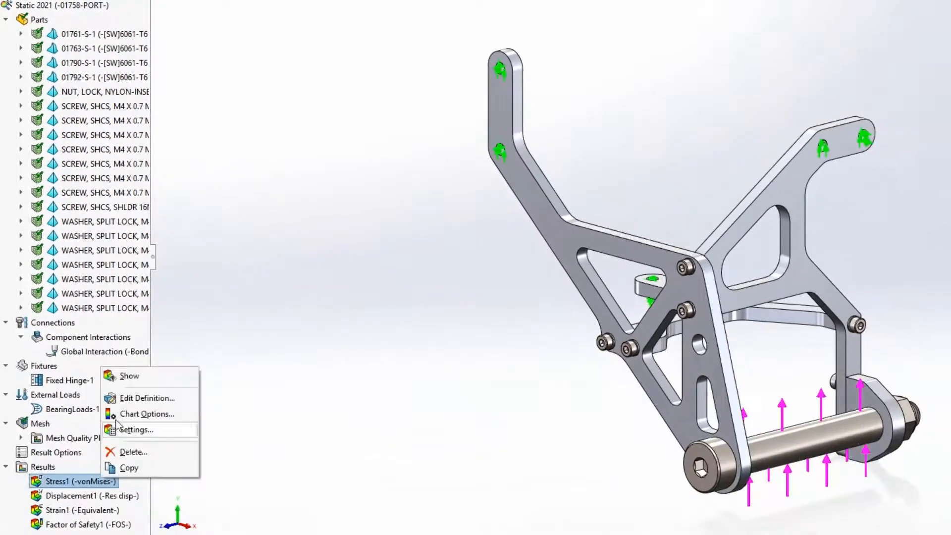
left_click(152, 376)
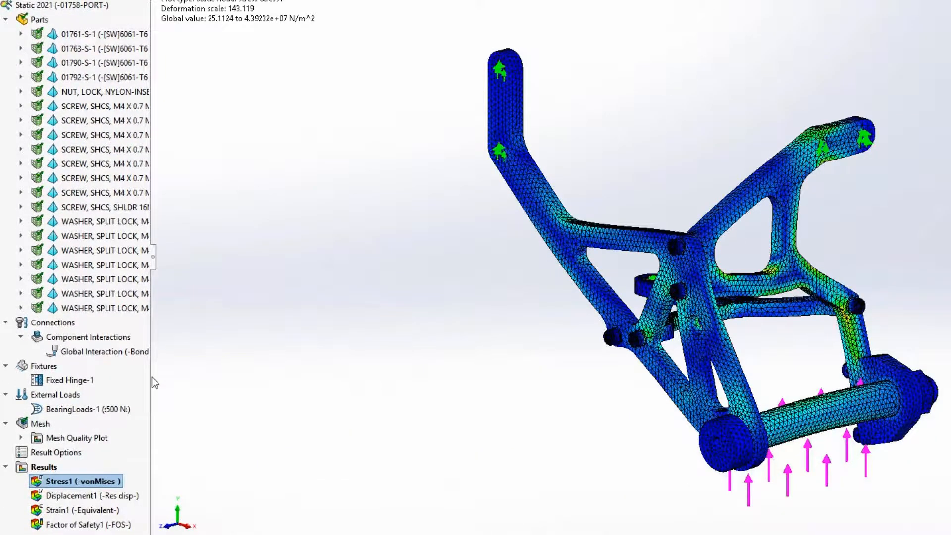
Review the mesh details and the solver message of the Static 2021 study
right_click(41, 426)
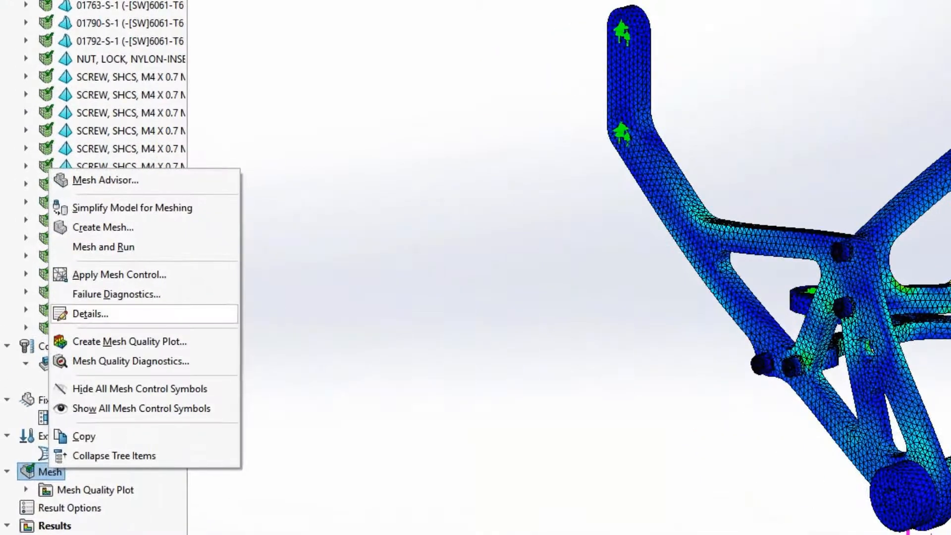
left_click(90, 314)
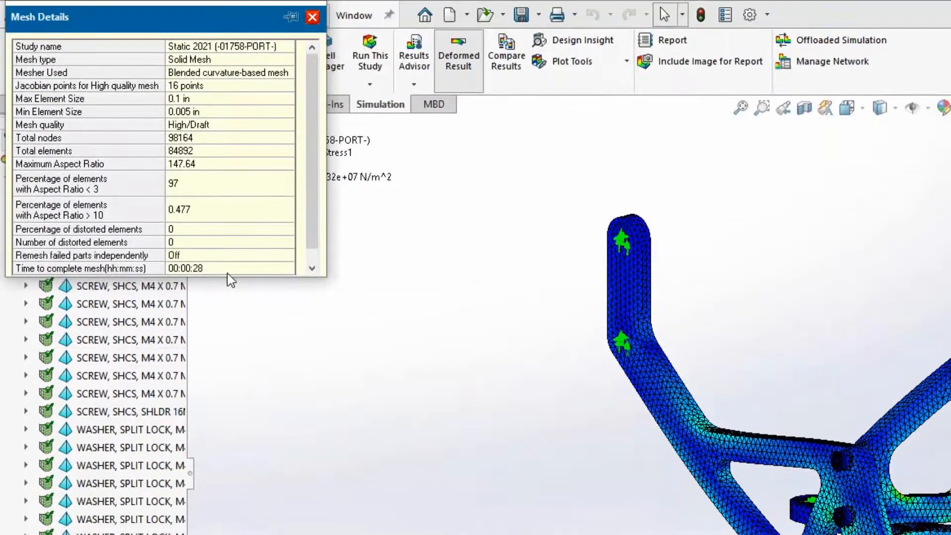
left_click(228, 272)
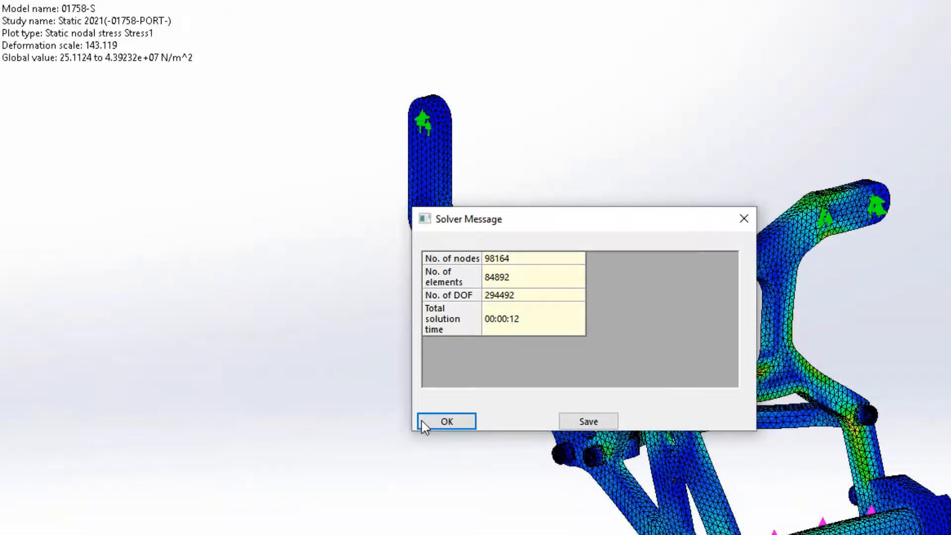
left_click(424, 422)
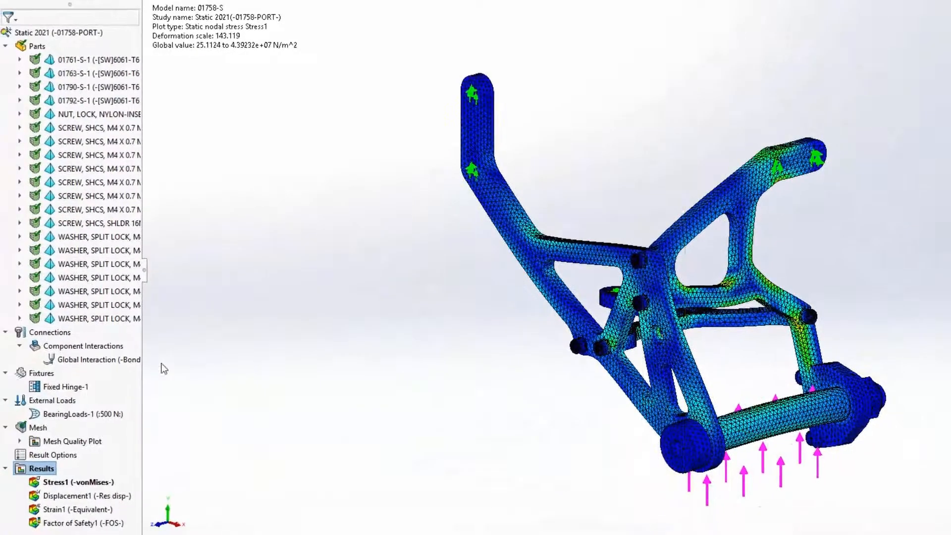
Edit the study's global interaction and choose Contact as the interaction type
right_click(128, 363)
left_click(143, 373)
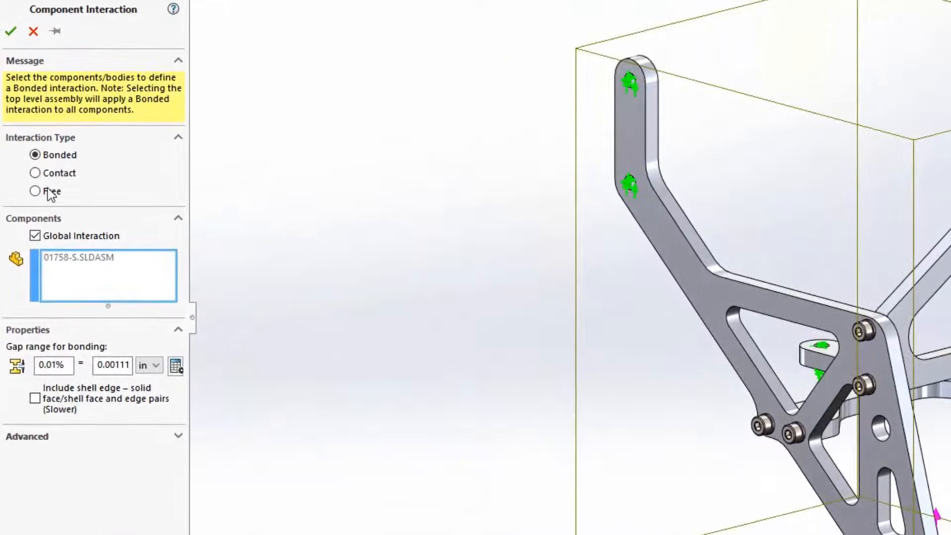
left_click(42, 173)
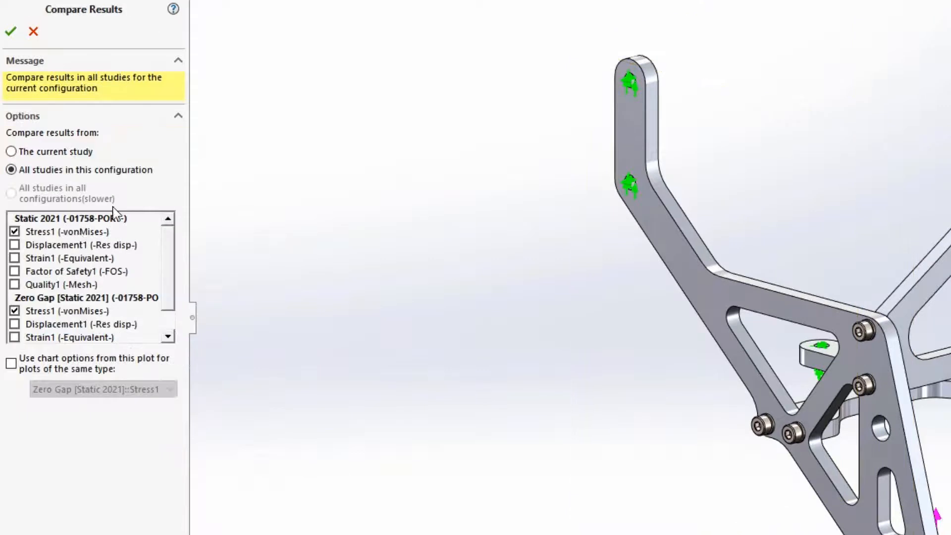
Compare the von Mises stress plots of the Static 2021 and Zero Gap studies around the loaded shoulder screw, and exit the comparison
left_click(79, 234)
left_click(69, 311)
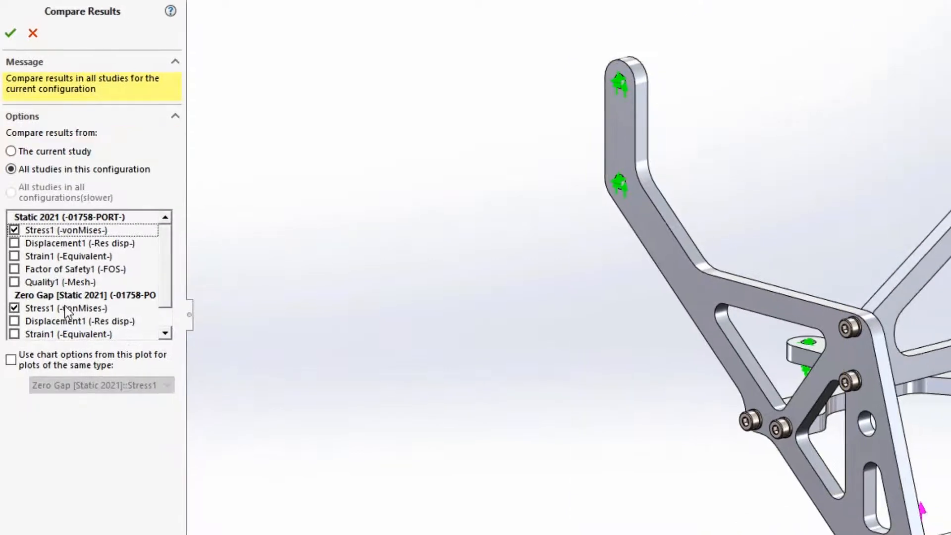
left_click(8, 54)
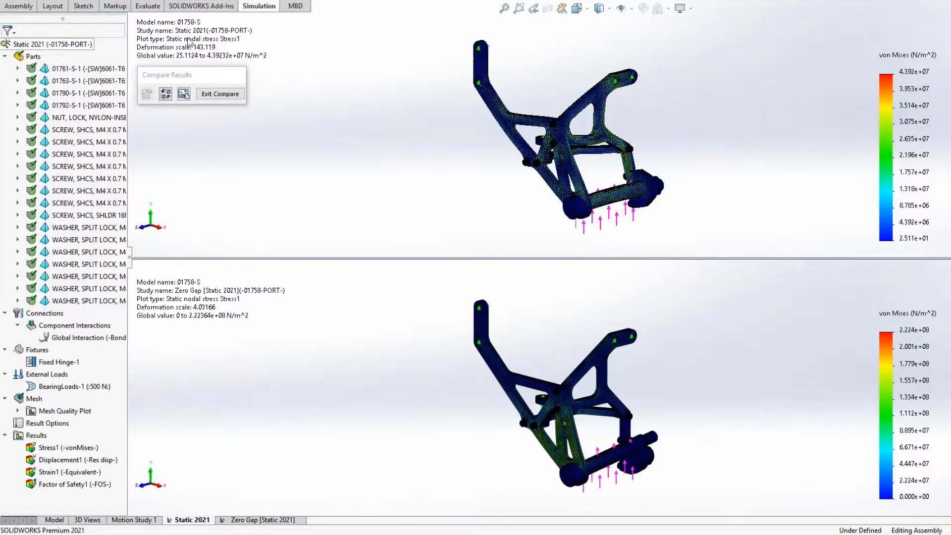
left_click(519, 10)
left_click_drag(603, 152, 677, 218)
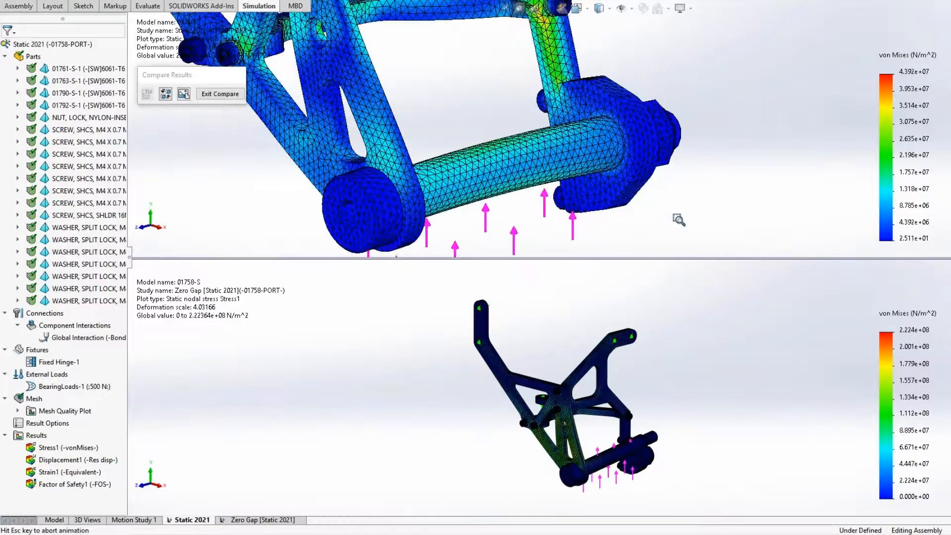
middle_click_drag(664, 219, 658, 201)
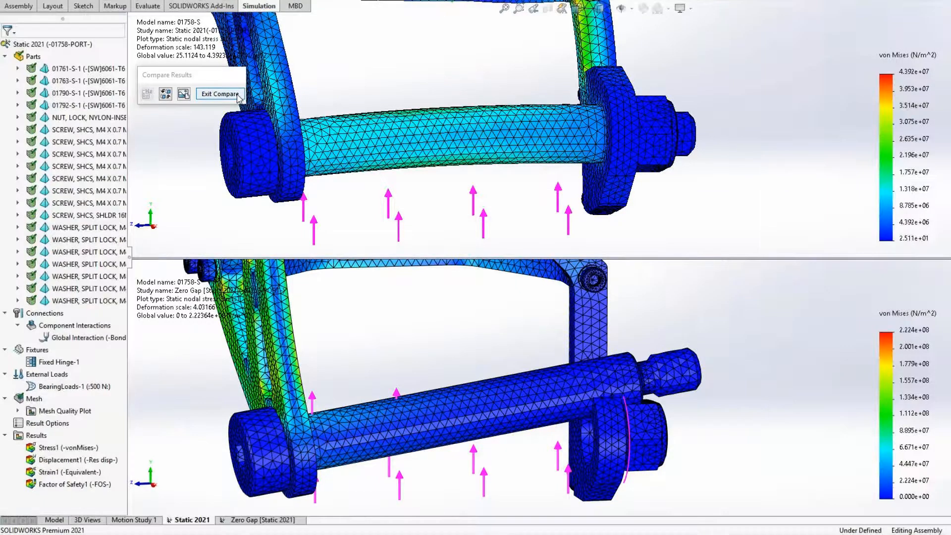
left_click(219, 93)
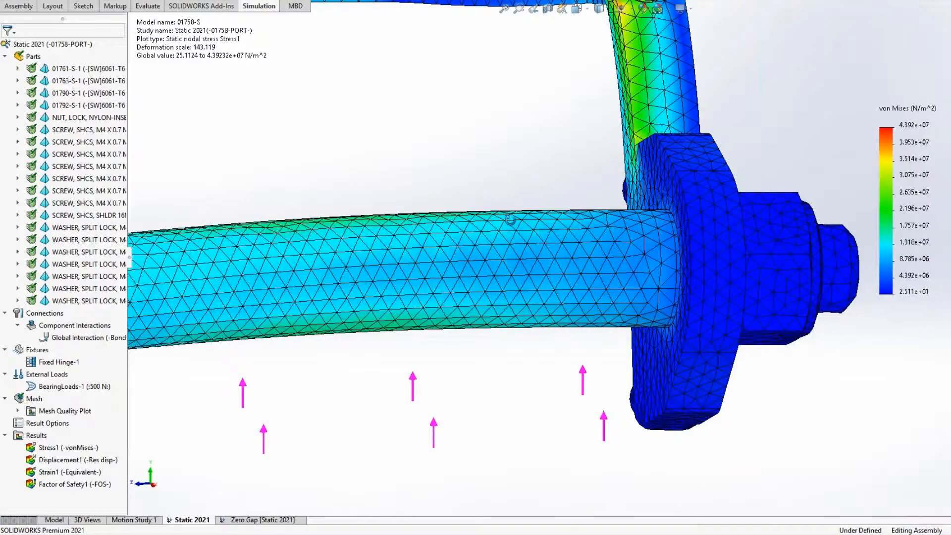
Run a Jacobian ratio mesh quality diagnosis evaluated at nodes, treating elements with a ratio greater than 5 as poor quality
middle_click_drag(508, 216, 529, 236)
middle_click_drag(553, 320, 324, 273)
middle_click_drag(337, 271, 583, 247, "ctrl")
key("f")
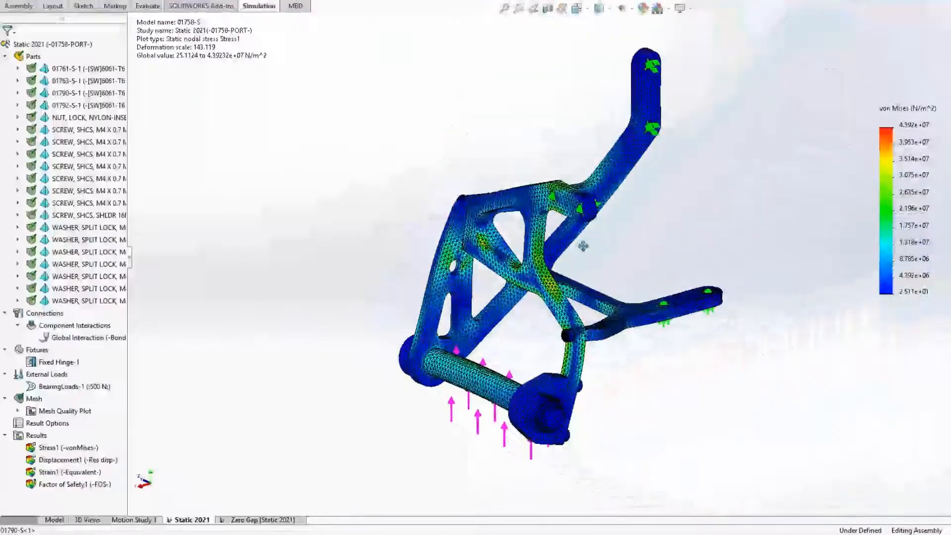
right_click(44, 394)
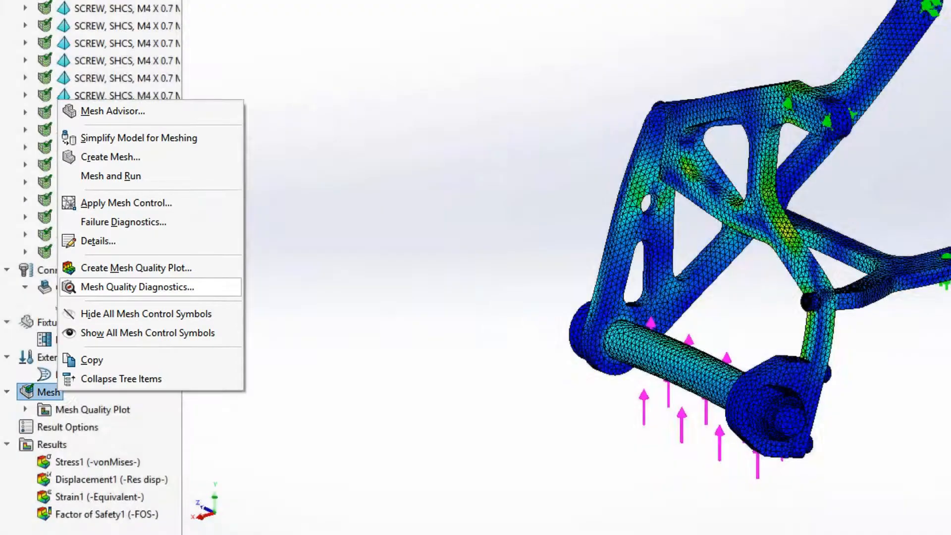
left_click(137, 287)
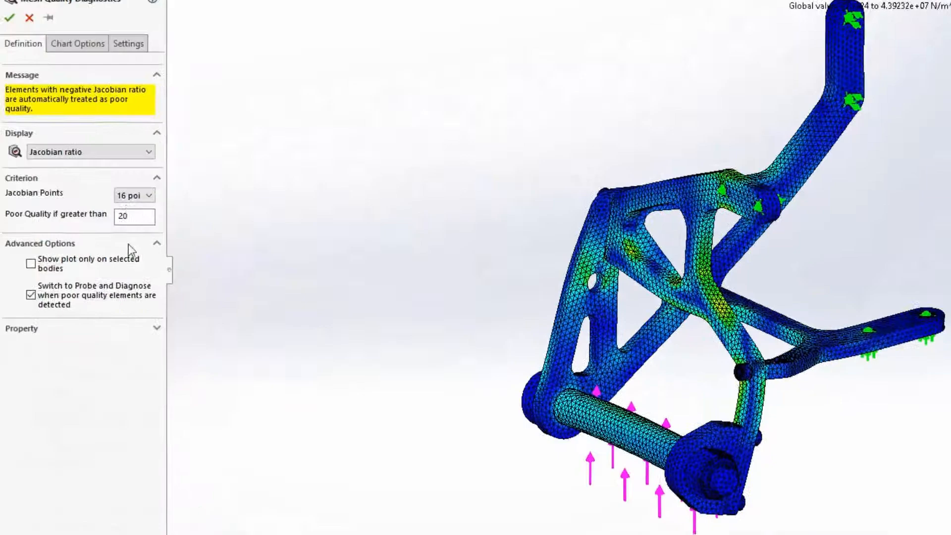
left_click(133, 204)
left_click(133, 246)
double_click(134, 225)
type("5")
left_click(9, 28)
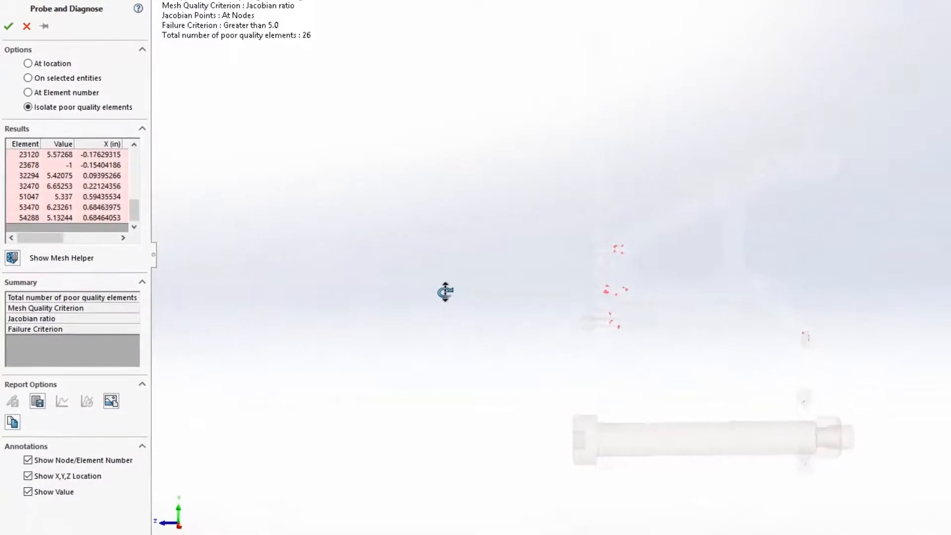
Examine the isolated poor quality elements in the screws and show the Mesh Helper with the faces and edges associated with them
scroll(453, 357, "down", 10)
middle_click_drag(452, 331, 462, 330)
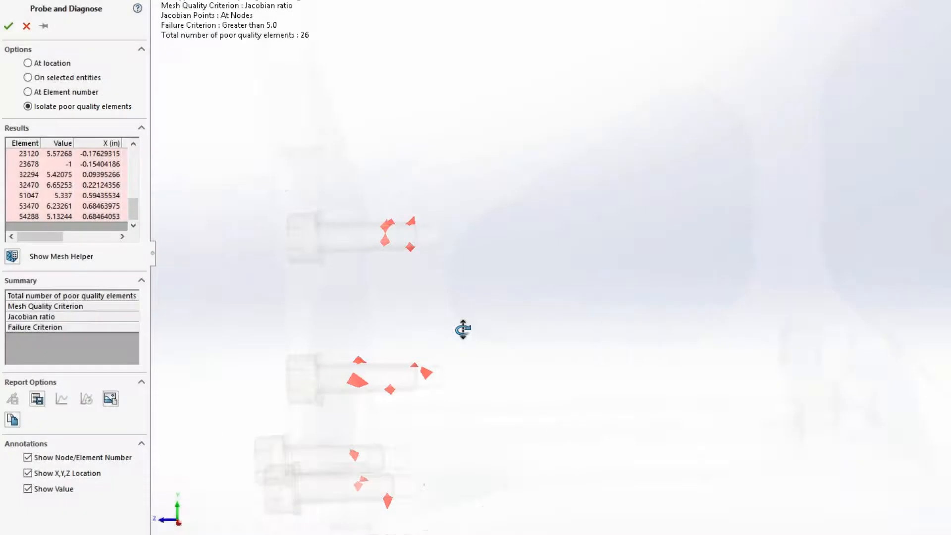
middle_click_drag(464, 330, 395, 399)
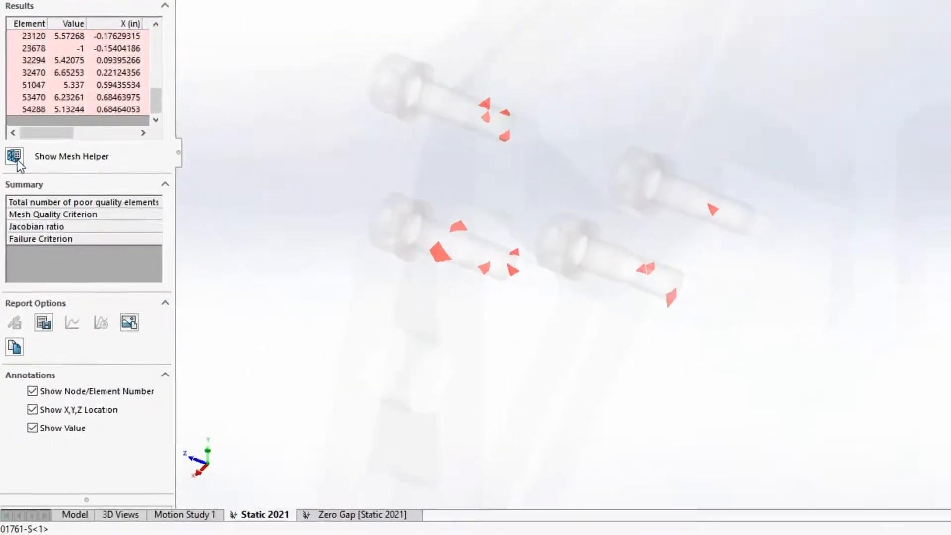
left_click(17, 159)
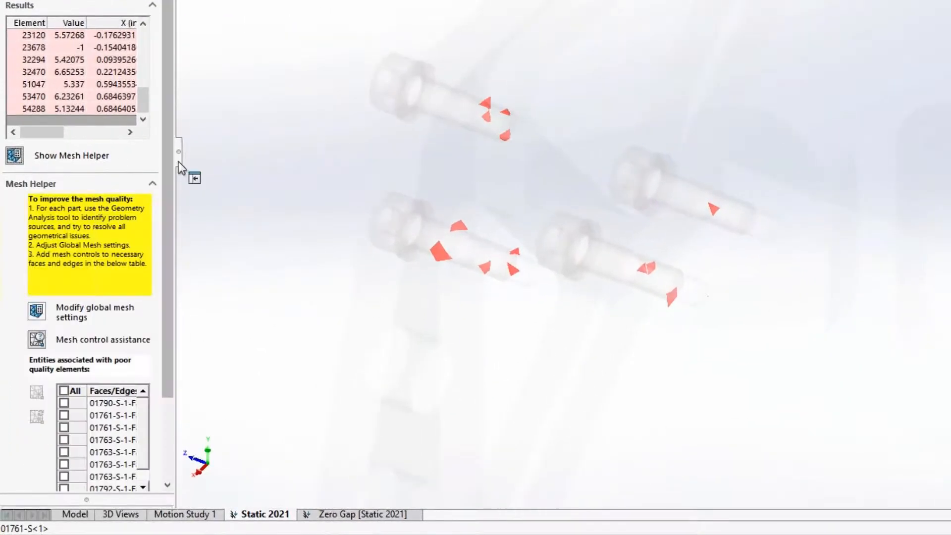
left_click_drag(178, 162, 278, 161)
scroll(266, 178, "down", 3)
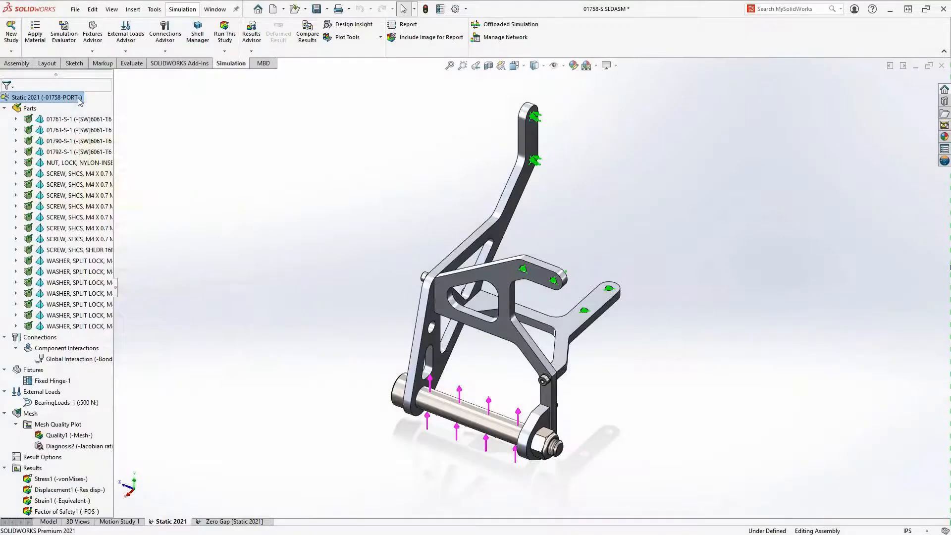
Switch the Static 2021 study's solver selection to Manual in its properties and open the choice of solvers
right_click(79, 98)
left_click(117, 257)
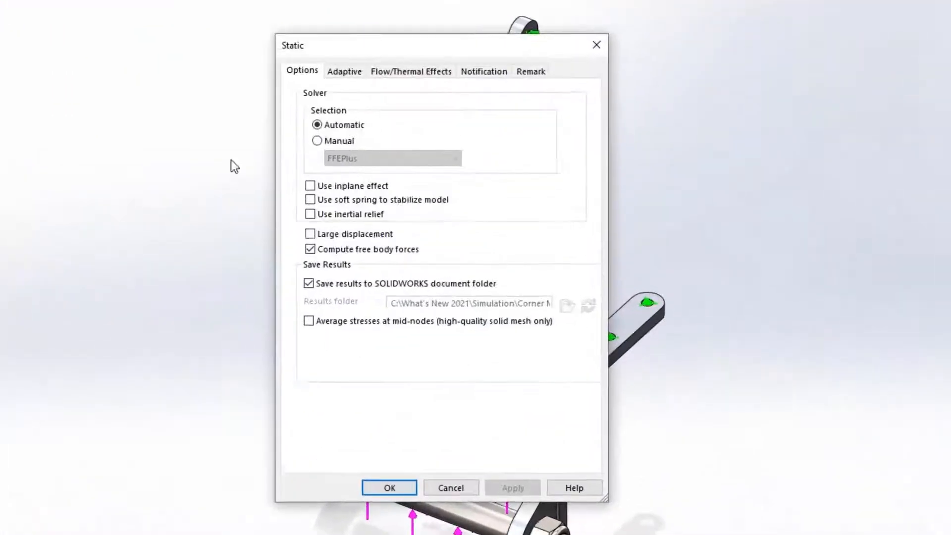
left_click(335, 132)
left_click(397, 154)
mouse_move(416, 194)
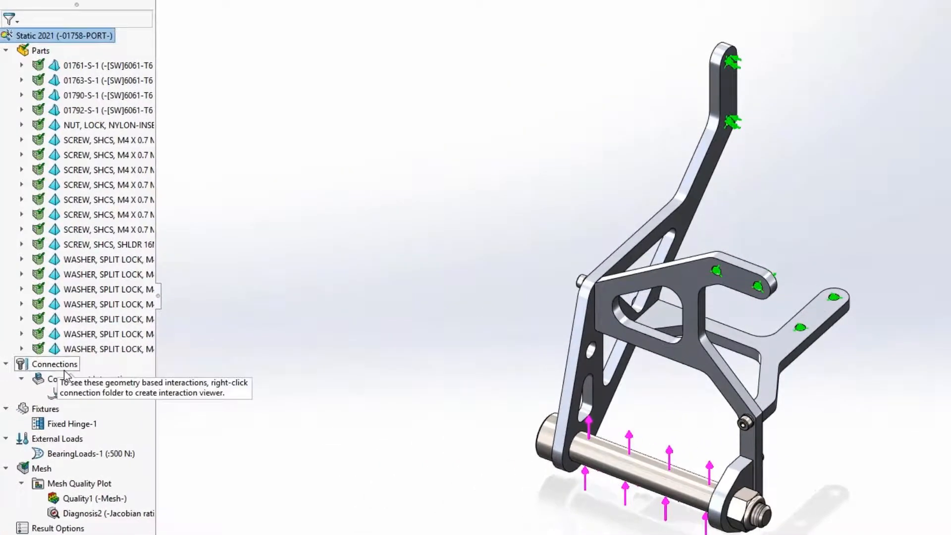
Start a manually selected local interaction for the study's connections and choose the Free type
right_click(28, 367)
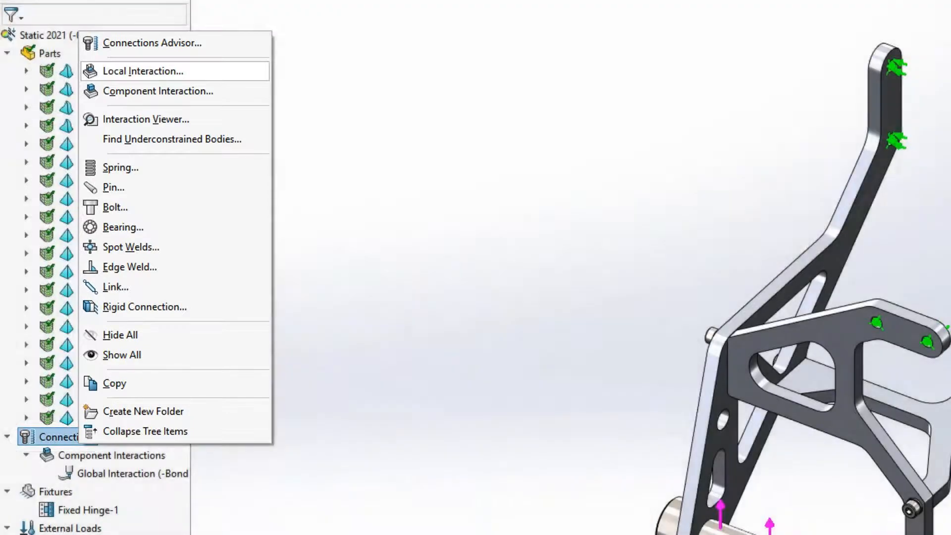
left_click(214, 71)
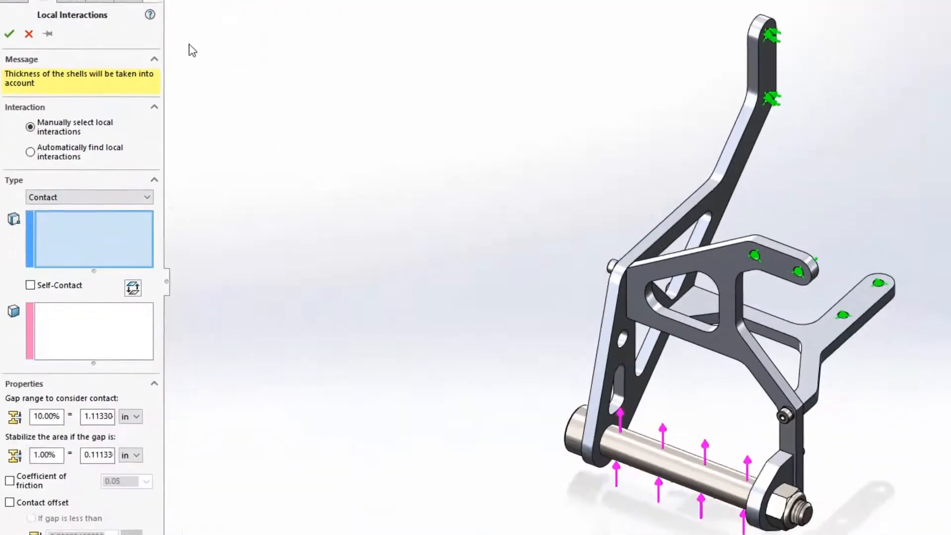
left_click(137, 196)
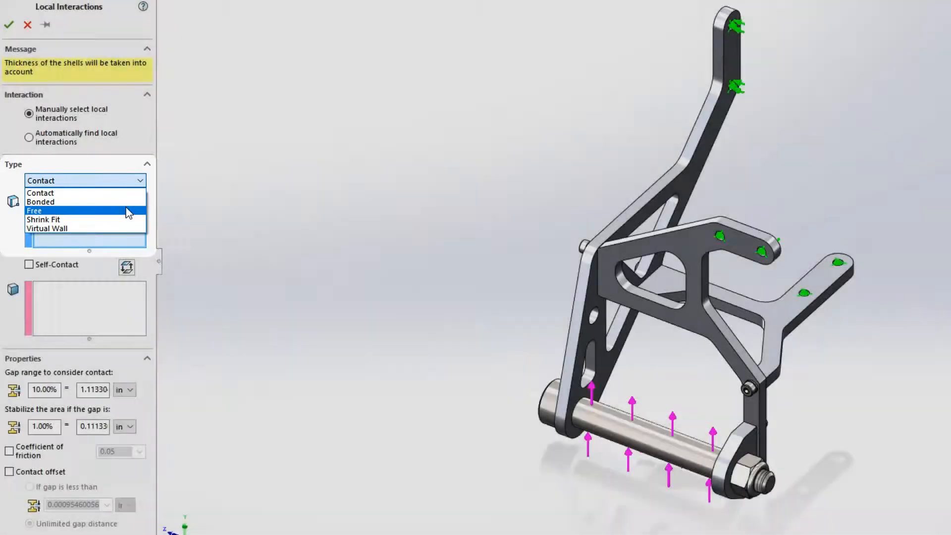
left_click(127, 210)
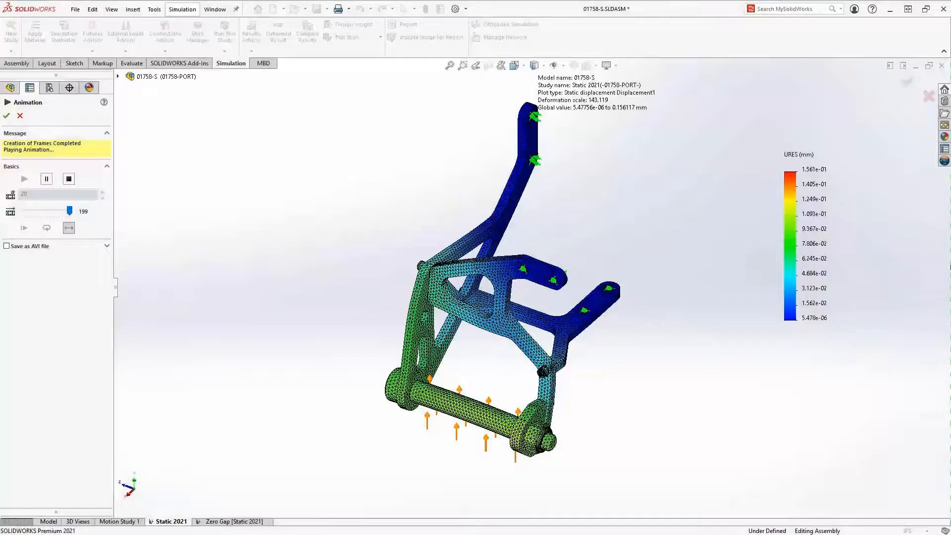
Examine the animated displacement plot of the bracket assembly from several viewing angles
key("ctrl+2")
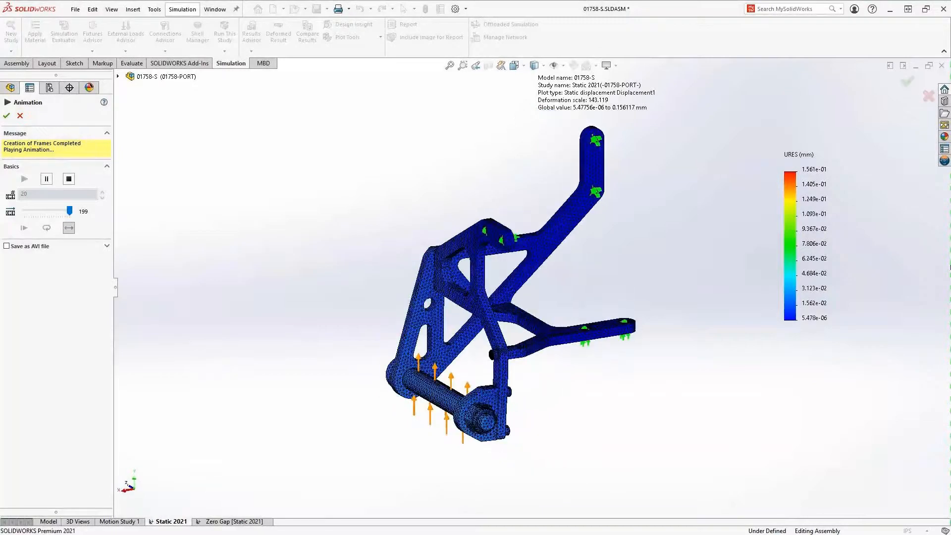
key("Right")
key("Right")
key("Right")
key("Right")
key("Right")
key("Right")
key("Right")
key("Right")
key("Right")
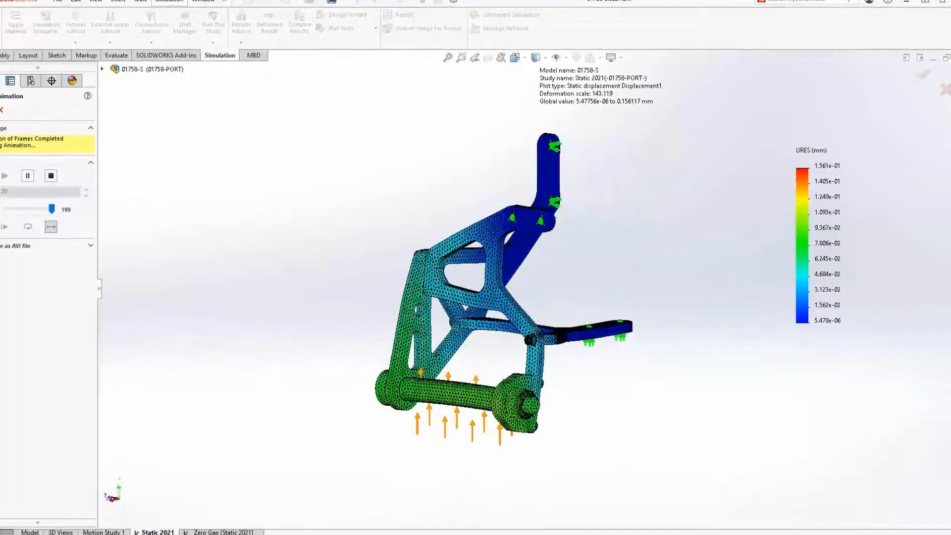
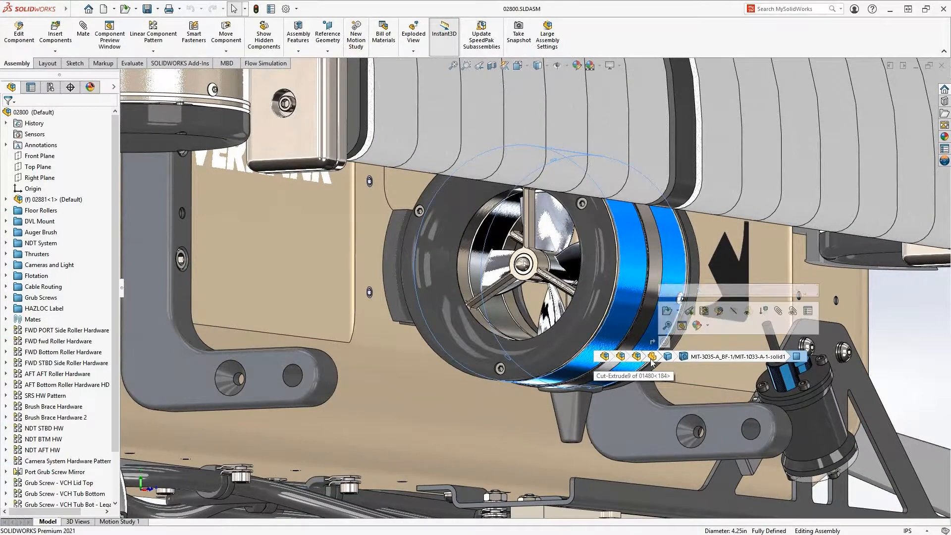
Open the 70mm Thruster part and review the time-dependent angular velocity table of Rotating Region 1 in the Free Surface project
left_click(667, 312)
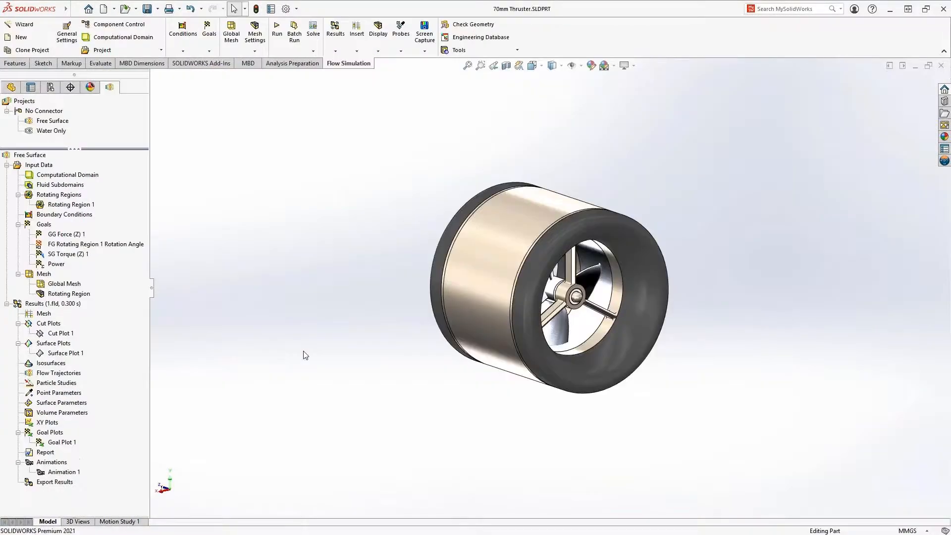
double_click(82, 205)
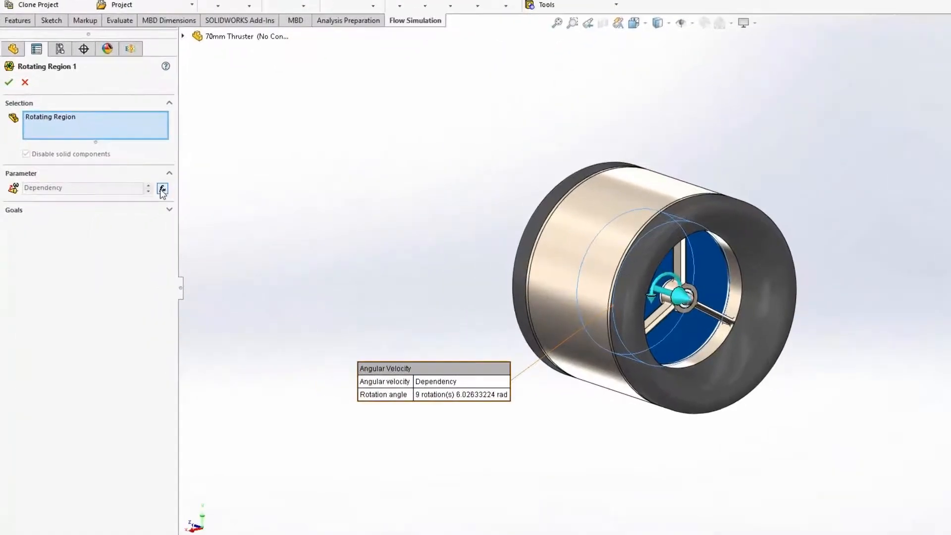
left_click(169, 186)
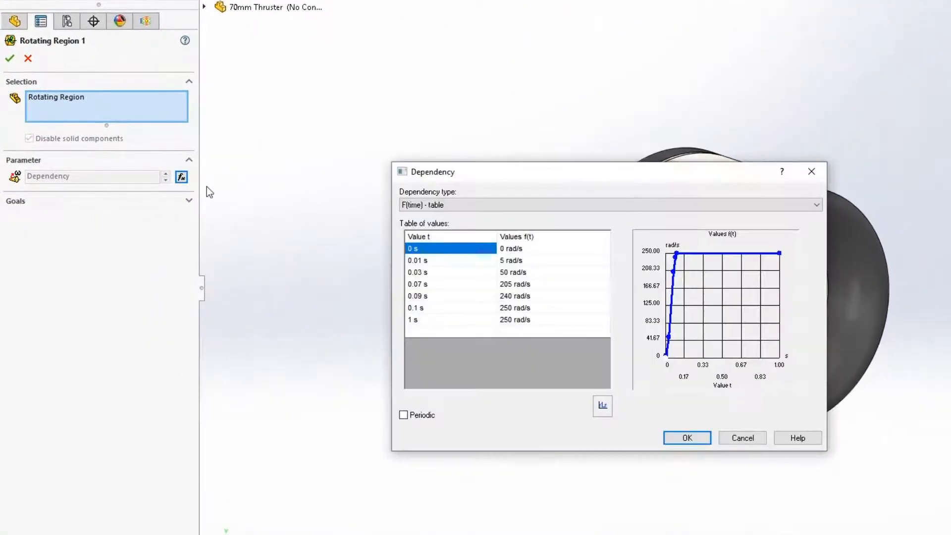
left_click(702, 440)
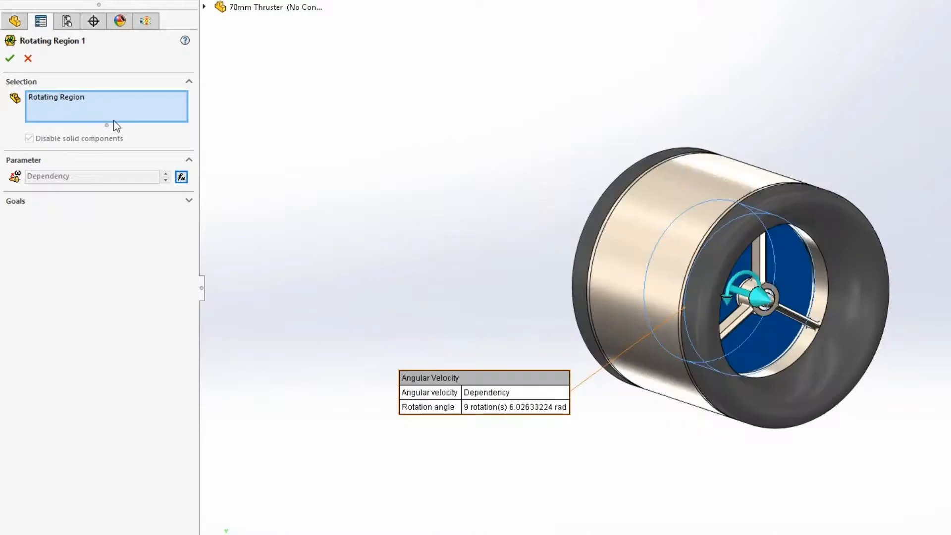
left_click(10, 58)
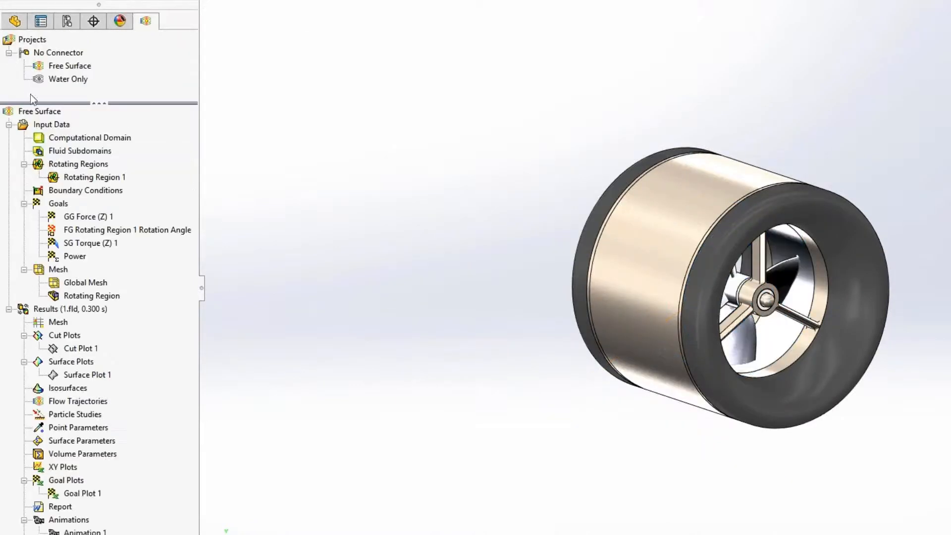
Review the Free Surface project's general settings, including the free surface option and the initial fluid's F(h) dependency table
right_click(47, 126)
left_click(60, 136)
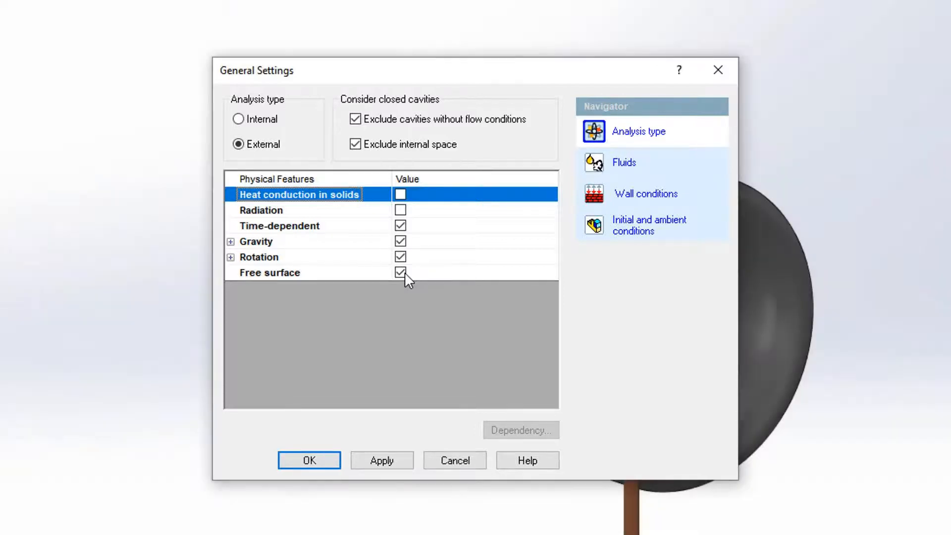
left_click(649, 233)
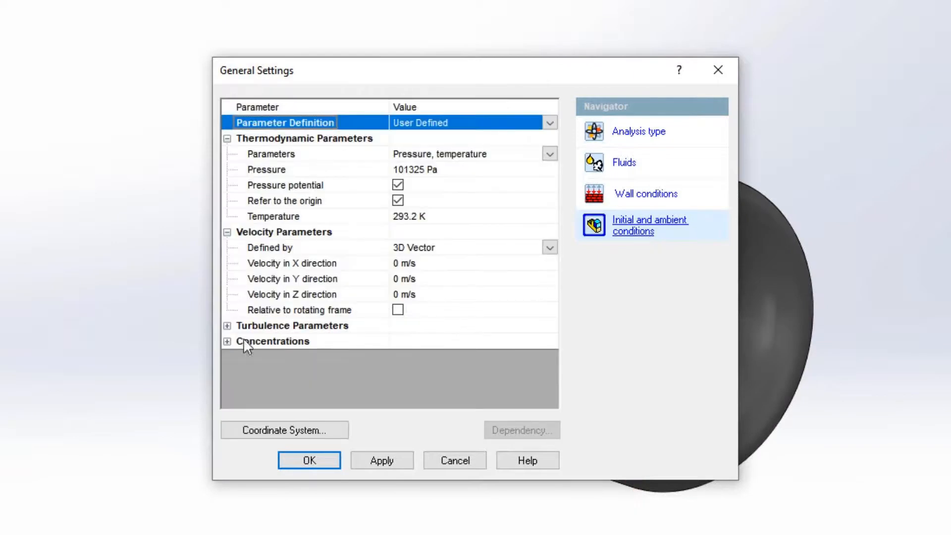
left_click(227, 341)
left_click(422, 358)
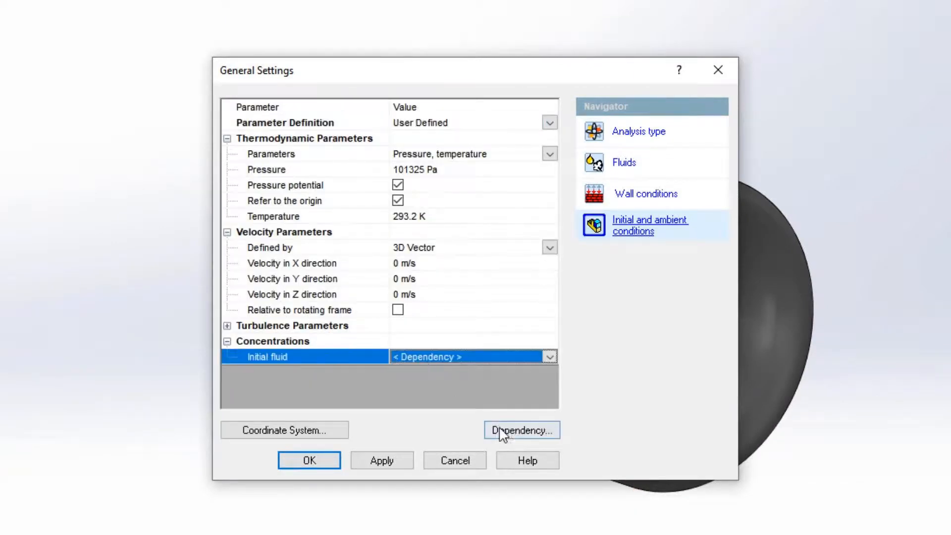
left_click(516, 431)
left_click(312, 154)
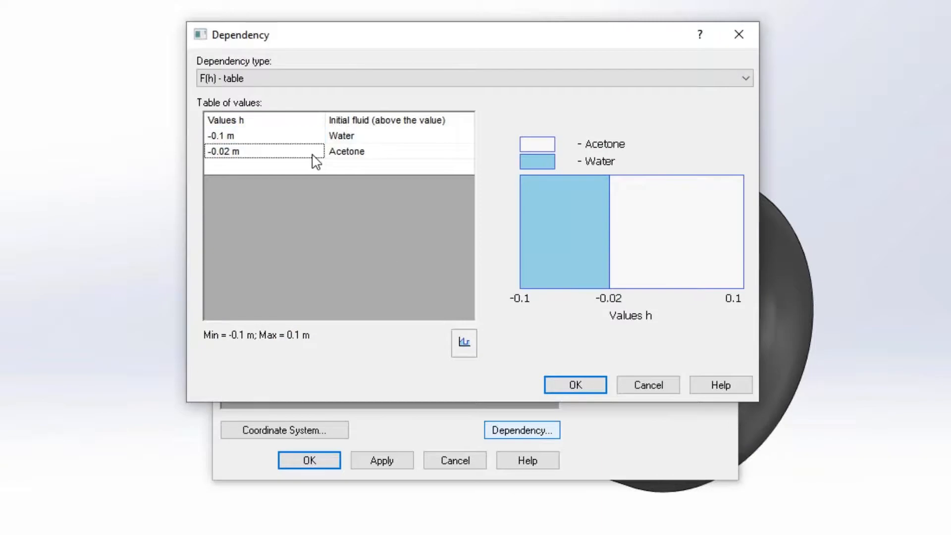
left_click(569, 384)
left_click(317, 459)
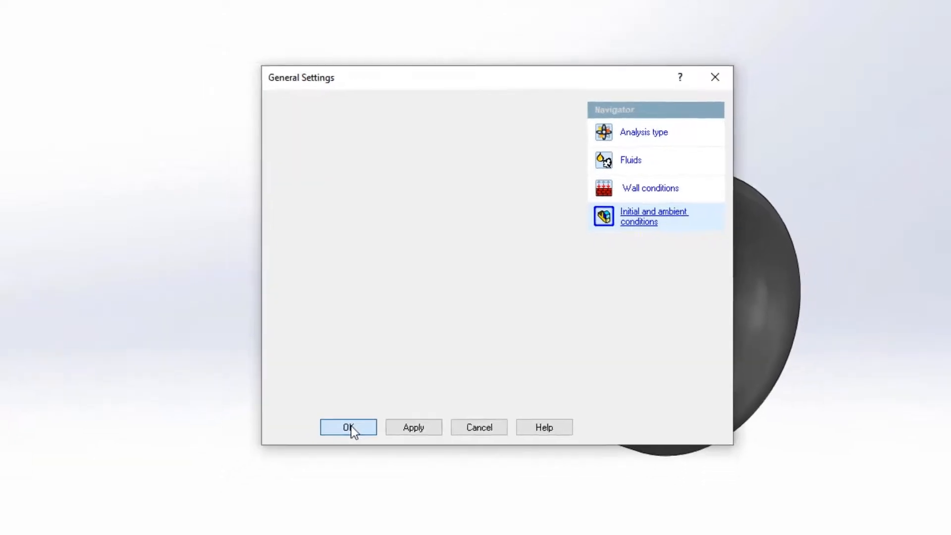
Load the results into Transient Explorer, display Cut Plot 1, and play its time animation before pausing it
right_click(88, 271)
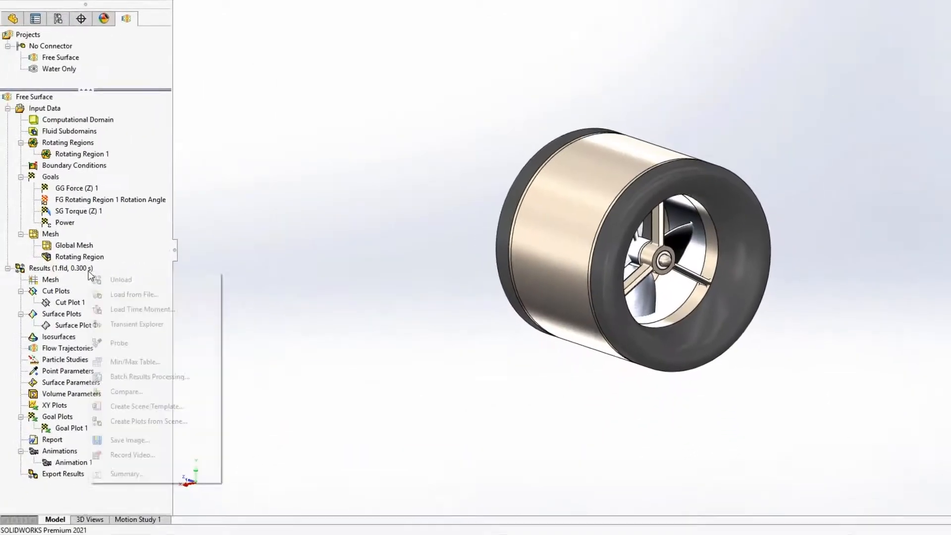
left_click(142, 325)
left_click(82, 293)
right_click(85, 296)
left_click(149, 314)
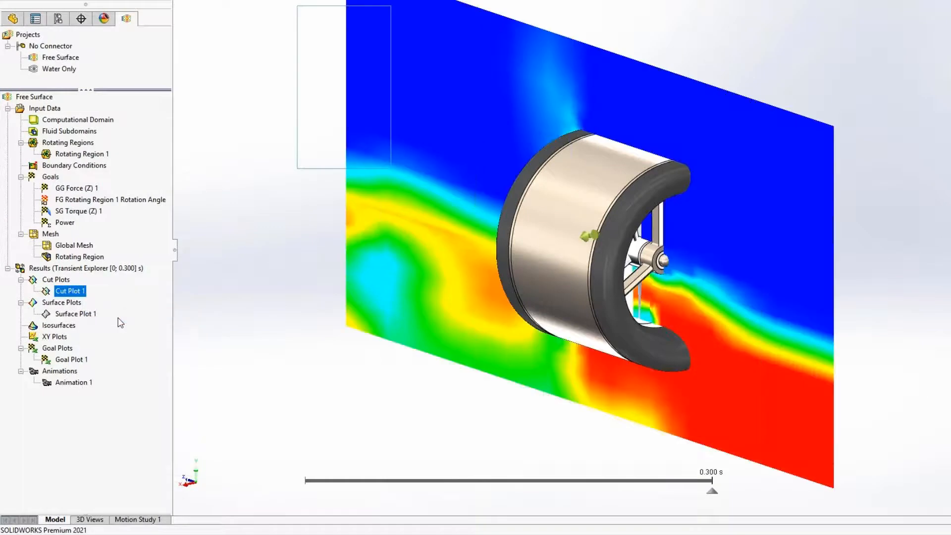
left_click(290, 479)
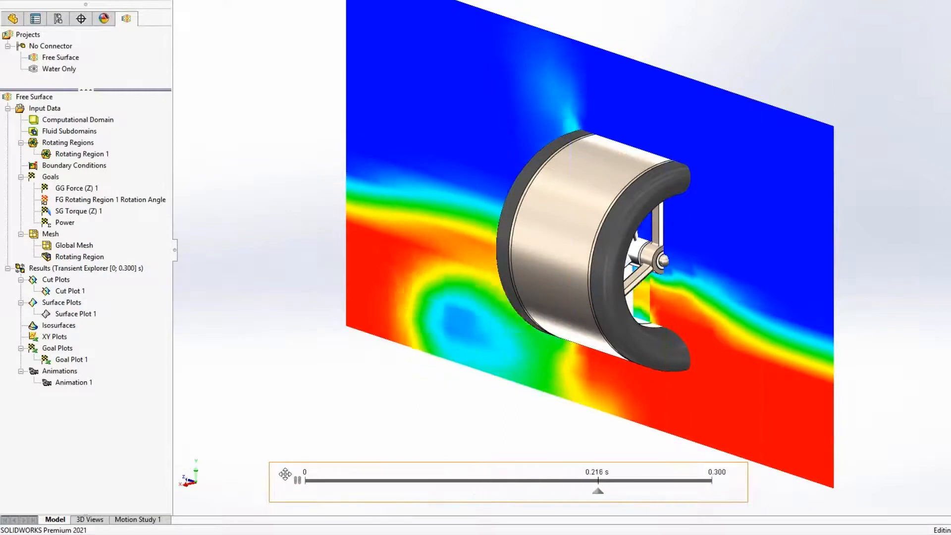
left_click(298, 480)
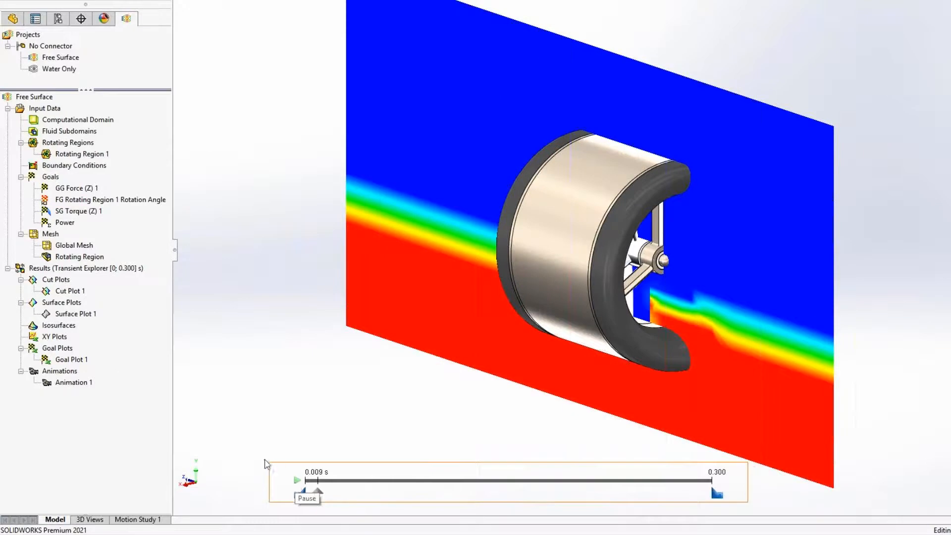
Show Goal Plot 1 for torque and power in an enlarged results pane and switch it to the History charts
right_click(74, 361)
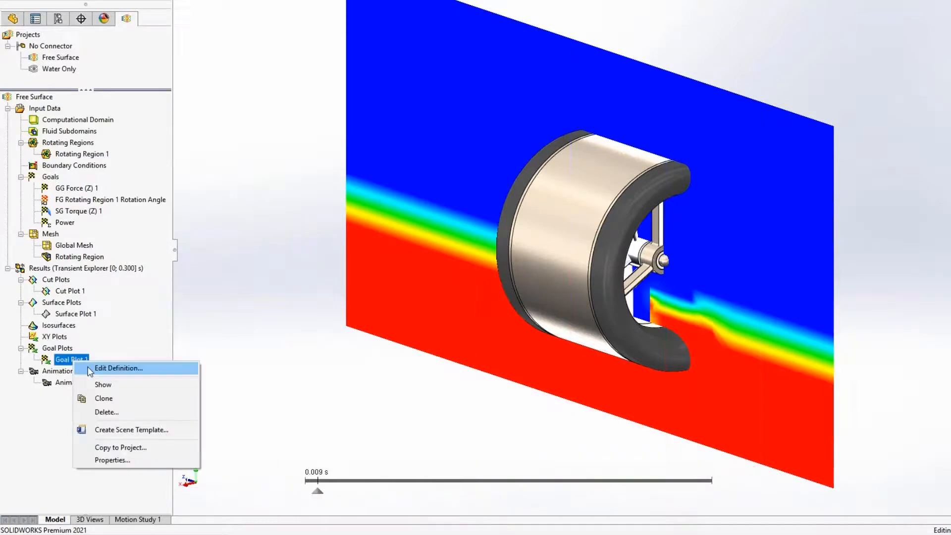
left_click(90, 369)
left_click(87, 301)
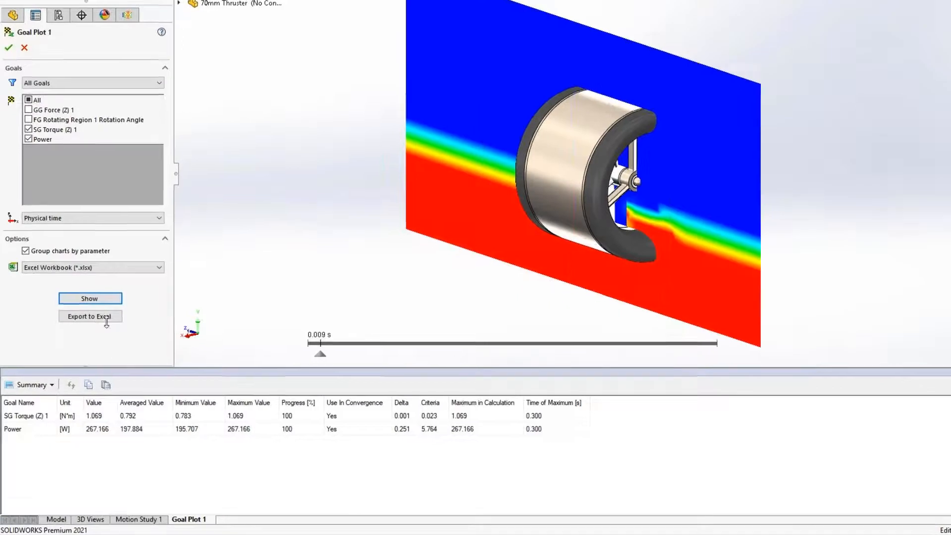
left_click_drag(105, 370, 105, 274)
left_click(51, 288)
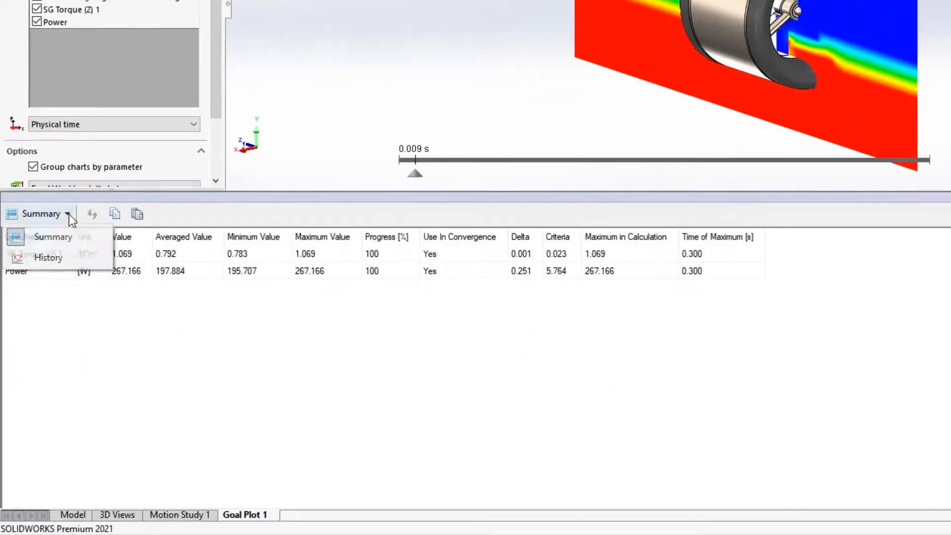
left_click(66, 257)
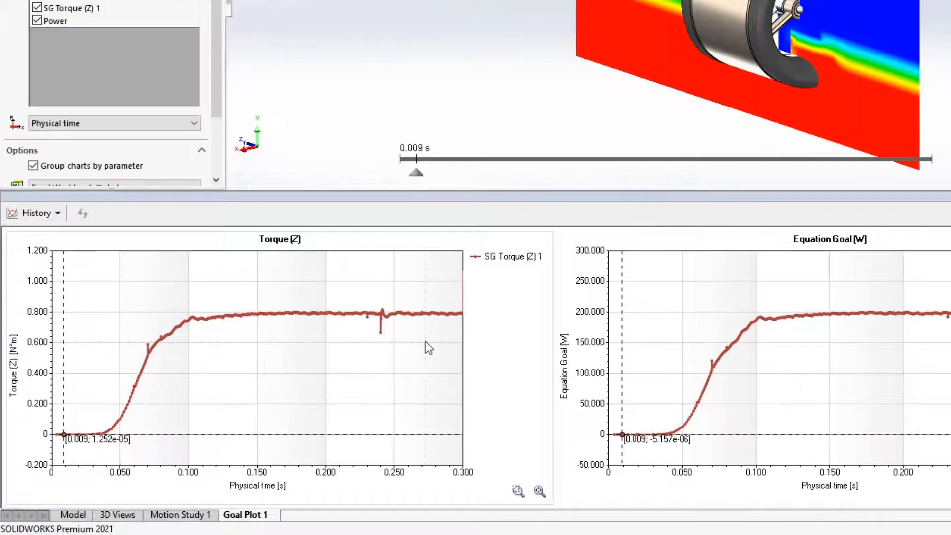
Return Goal Plot 1 to its Summary table, inspect the calculation maximum and time of maximum for both goals, and close it
left_click(58, 213)
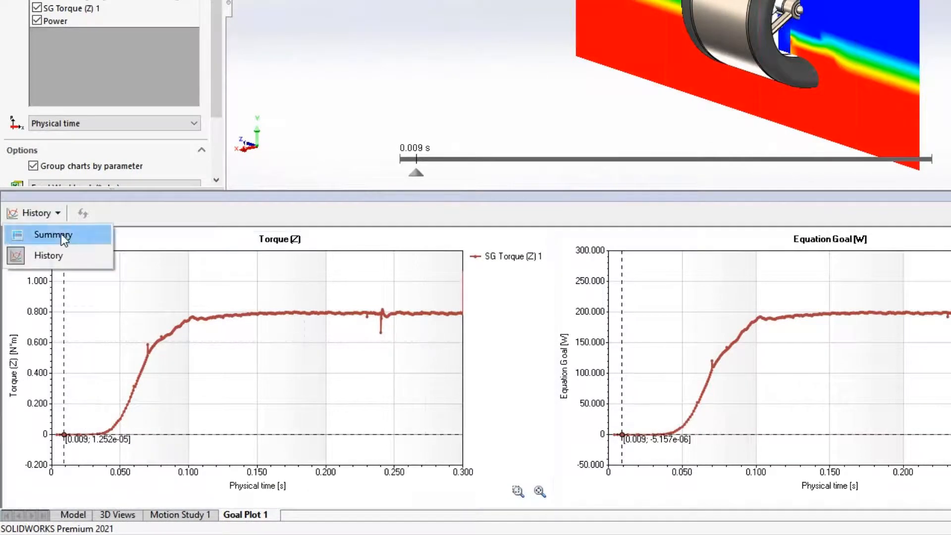
left_click(64, 235)
left_click(625, 256)
left_click(639, 268)
left_click(722, 269)
left_click(722, 254)
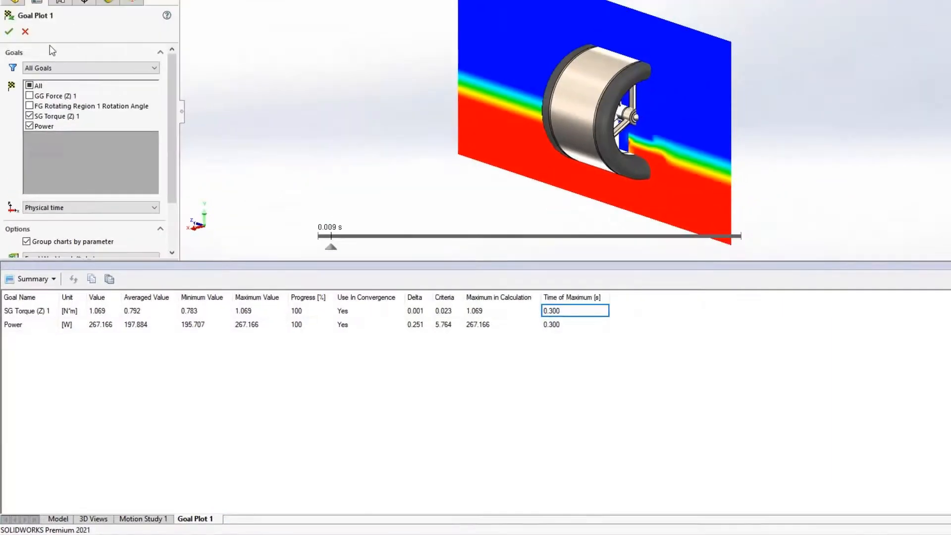
left_click(12, 53)
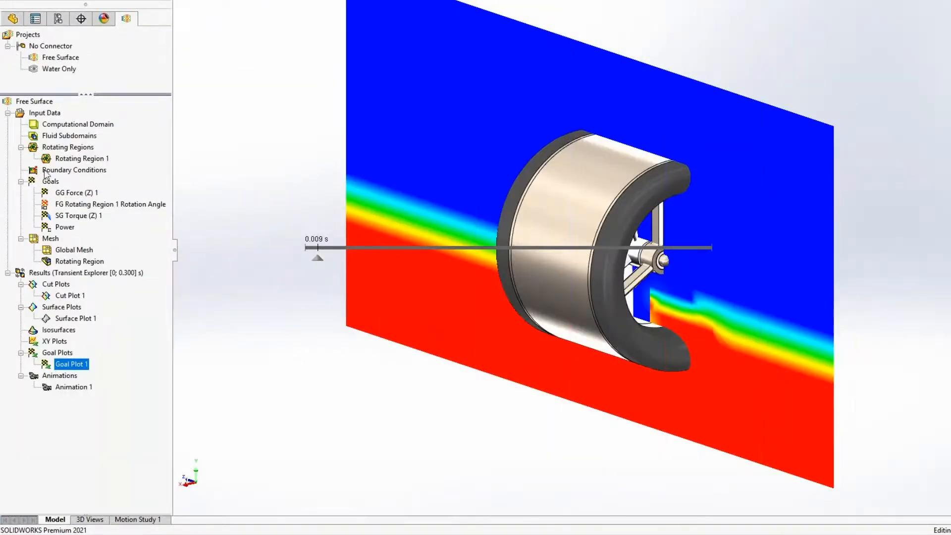
Leave Transient Explorer and create the cut plots and isosurface from the Immiscible Water Plots scene
right_click(107, 273)
left_click(125, 287)
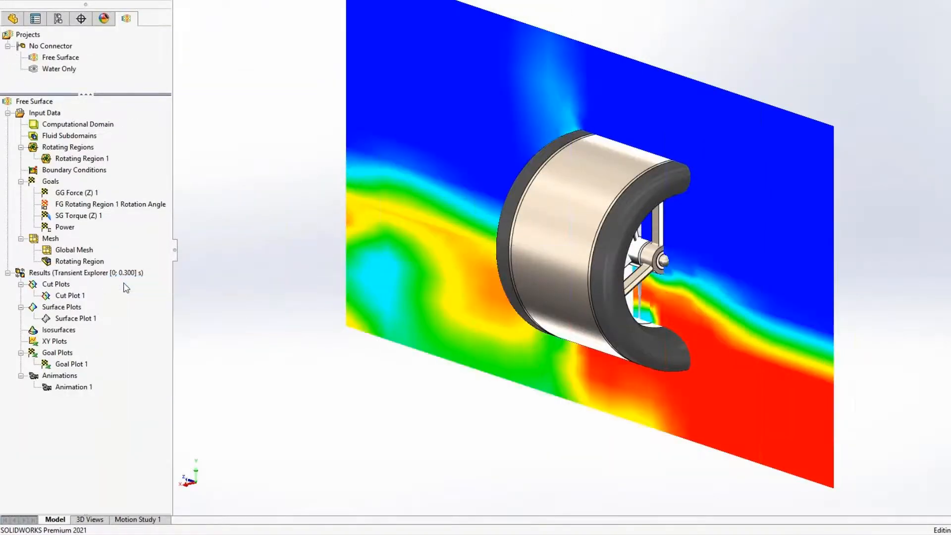
left_click(90, 277)
right_click(89, 277)
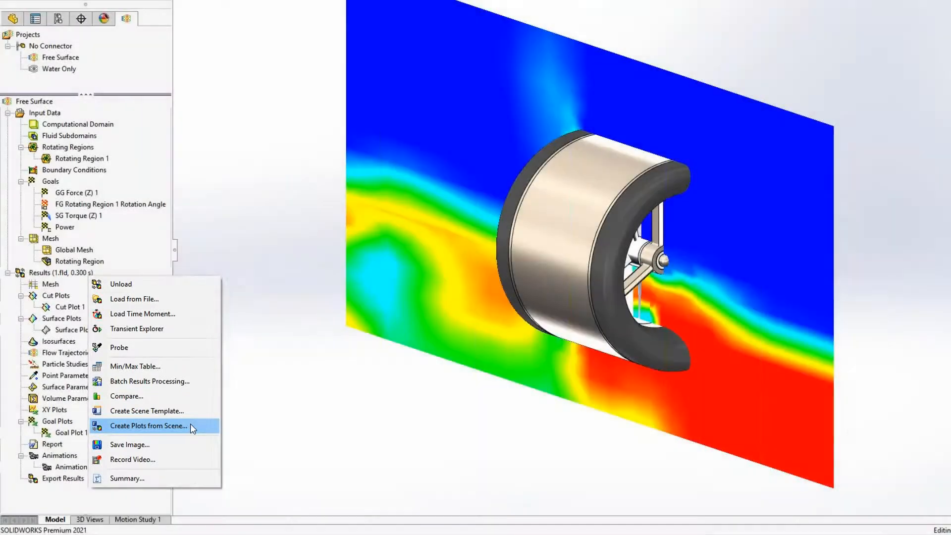
left_click(149, 425)
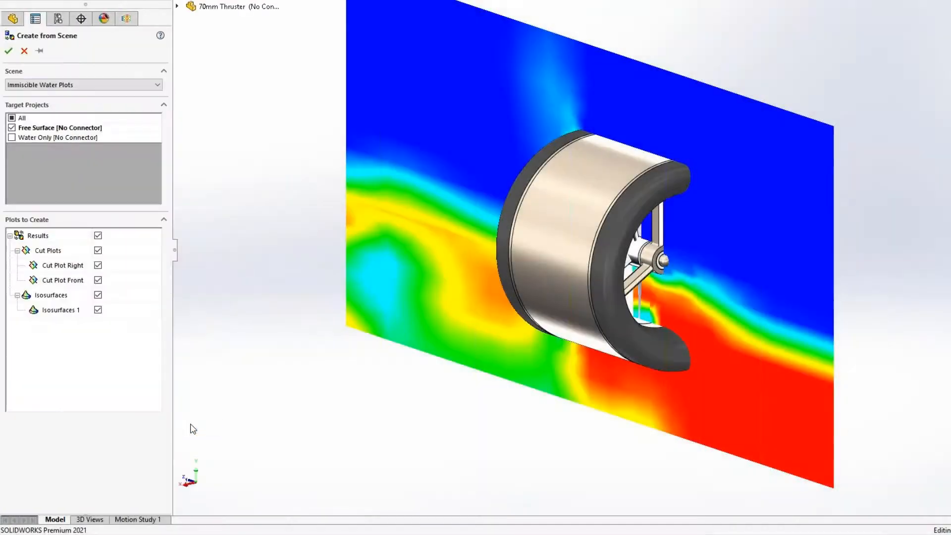
left_click(11, 138)
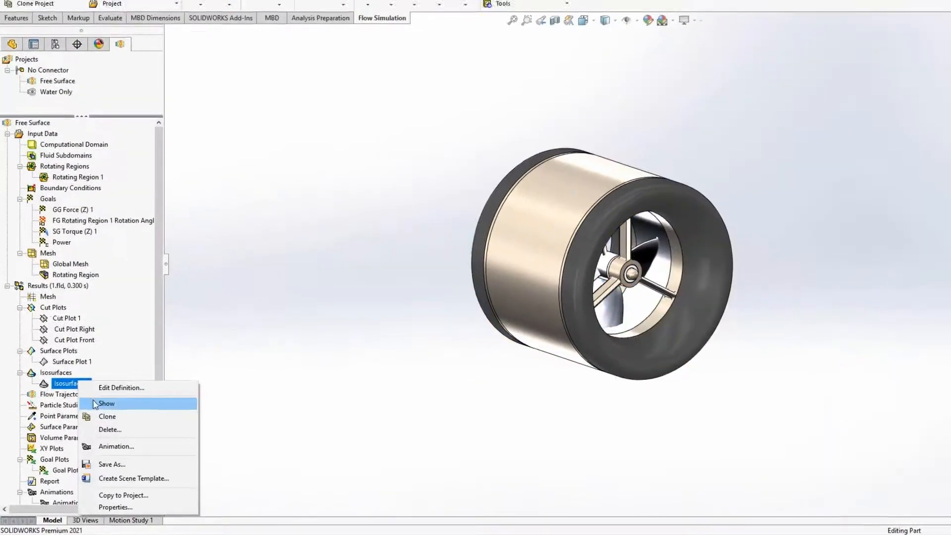
Display Isosurfaces 1 together with the three cut plots and Surface Plot 1 on the thruster
left_click(96, 404)
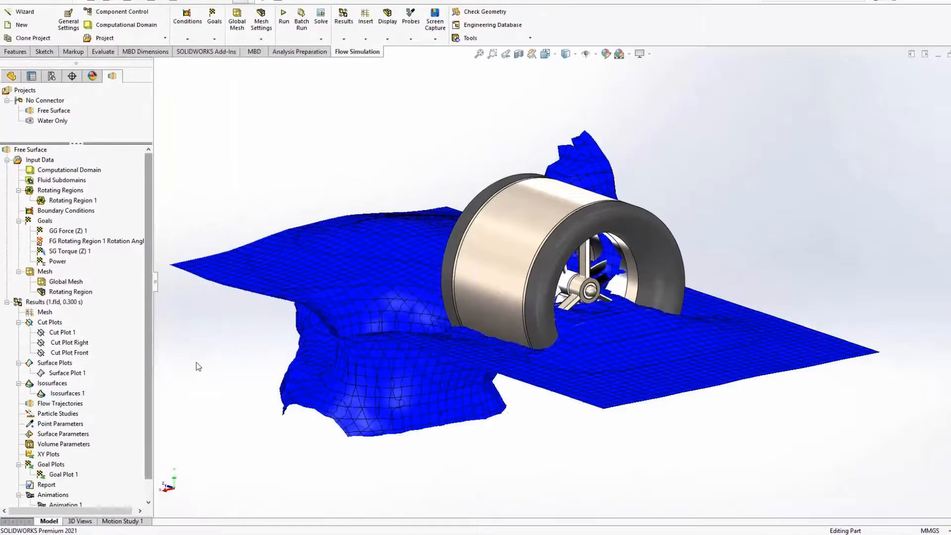
mouse_move(197, 336)
middle_mouse_down()
mouse_move(259, 350)
mouse_move(348, 336)
mouse_move(187, 342)
middle_mouse_up()
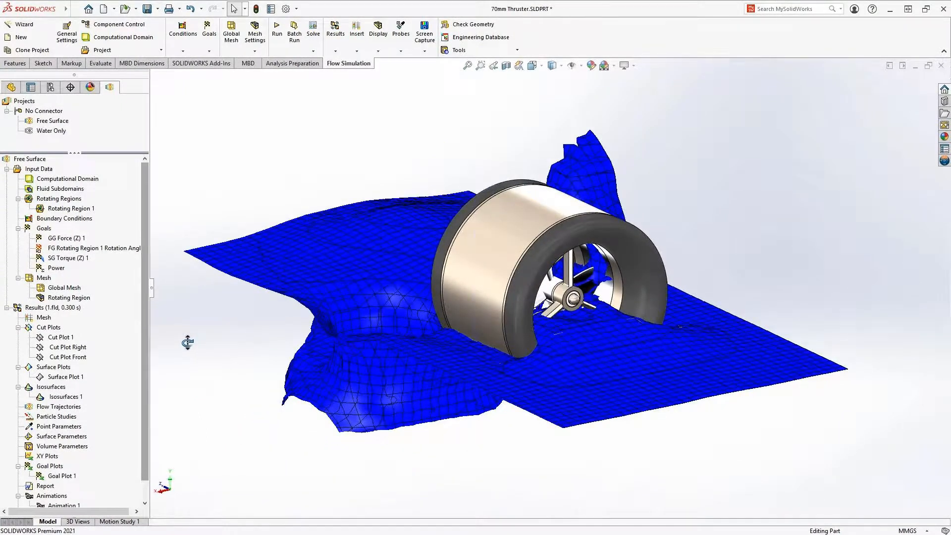
left_click(60, 337)
left_click(60, 356, "shift")
right_click(60, 357)
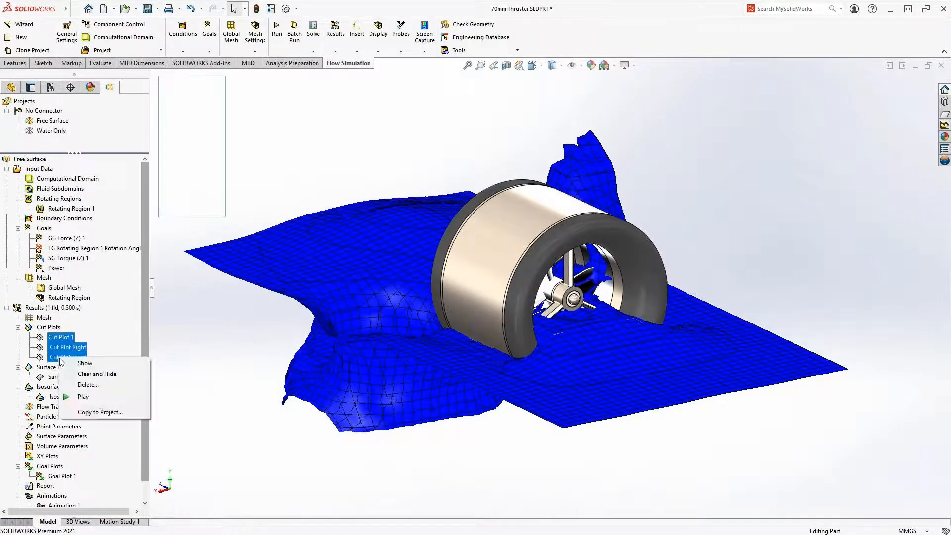
left_click(63, 363)
right_click(67, 377)
left_click(81, 396)
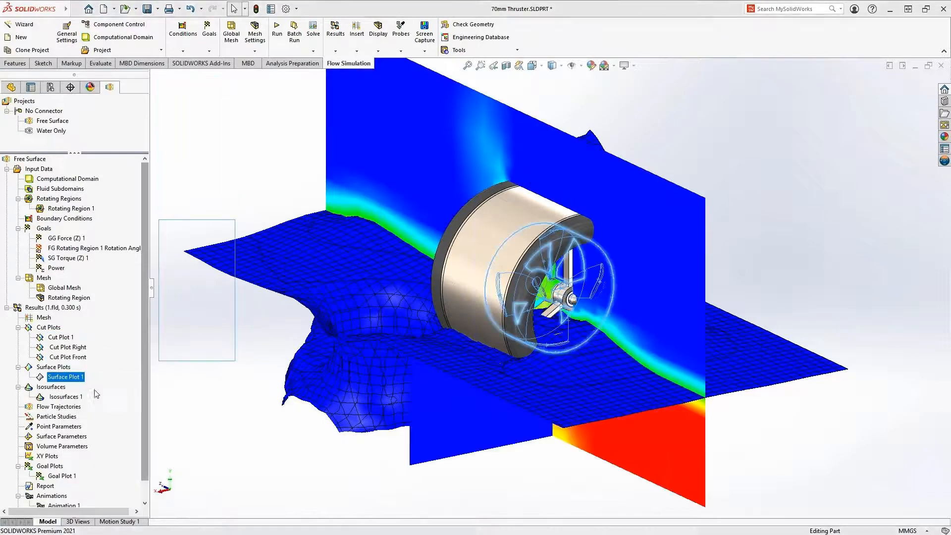
left_click(255, 388)
middle_click_drag(265, 387, 248, 366)
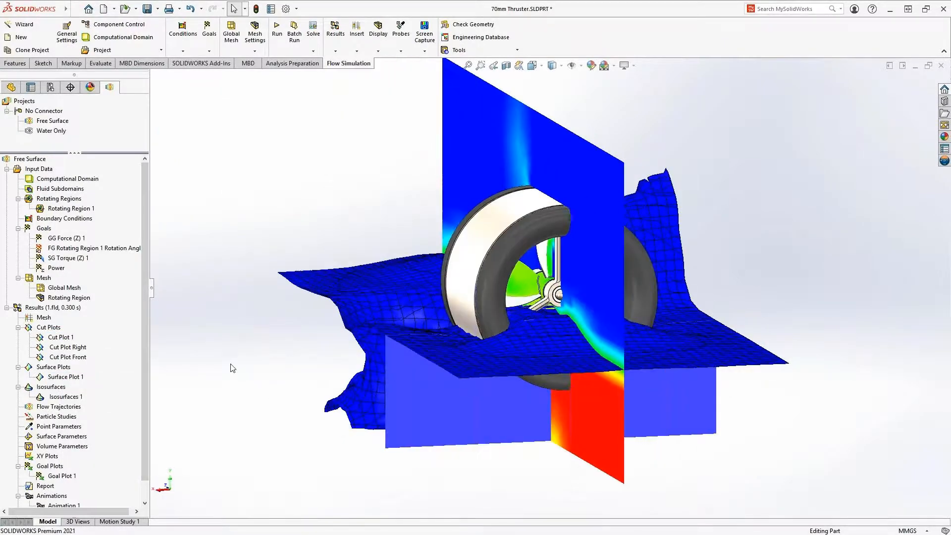
Start a scene template from the loaded results and expand its available templates
right_click(57, 309)
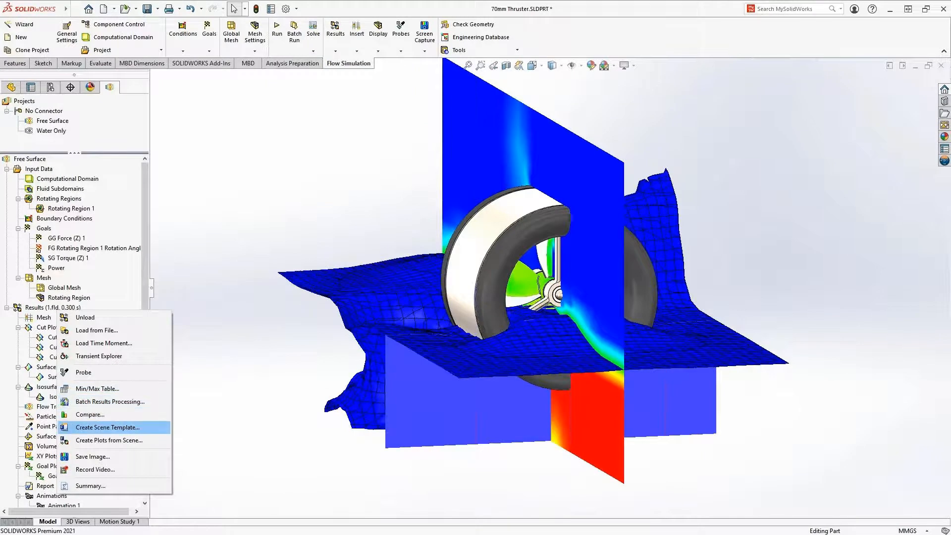
left_click(149, 427)
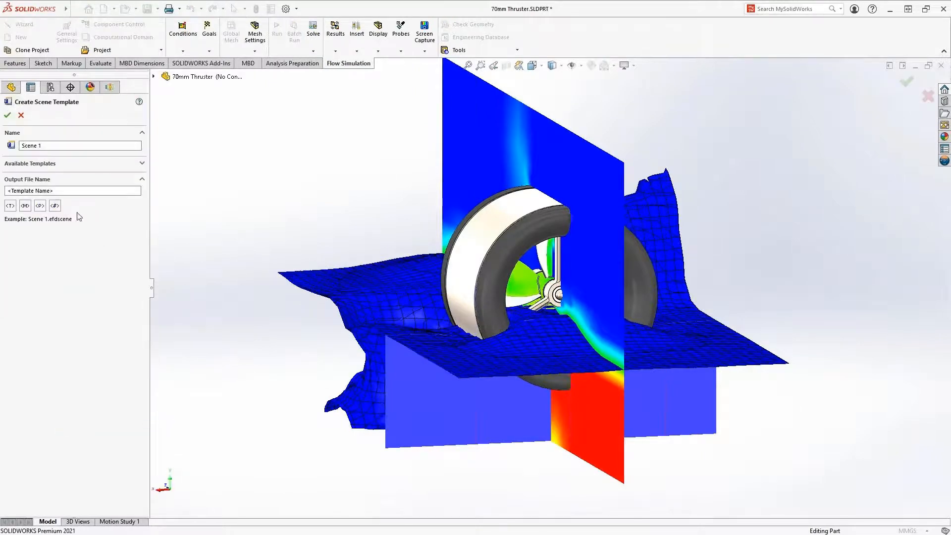
left_click(62, 166)
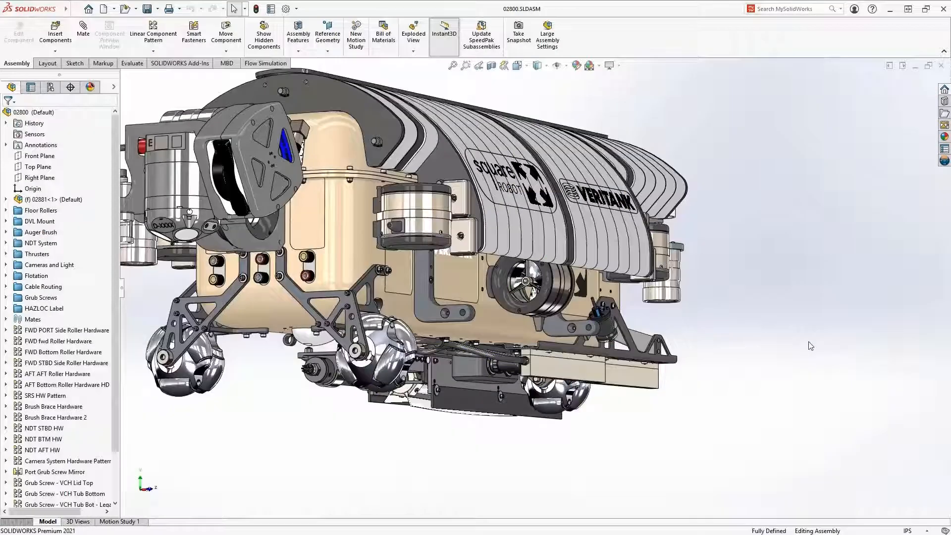
Switch to the 02881-S assembly's Heat Transfer project and make the housing's tub and lid transparent to expose the internal components
left_click(521, 328)
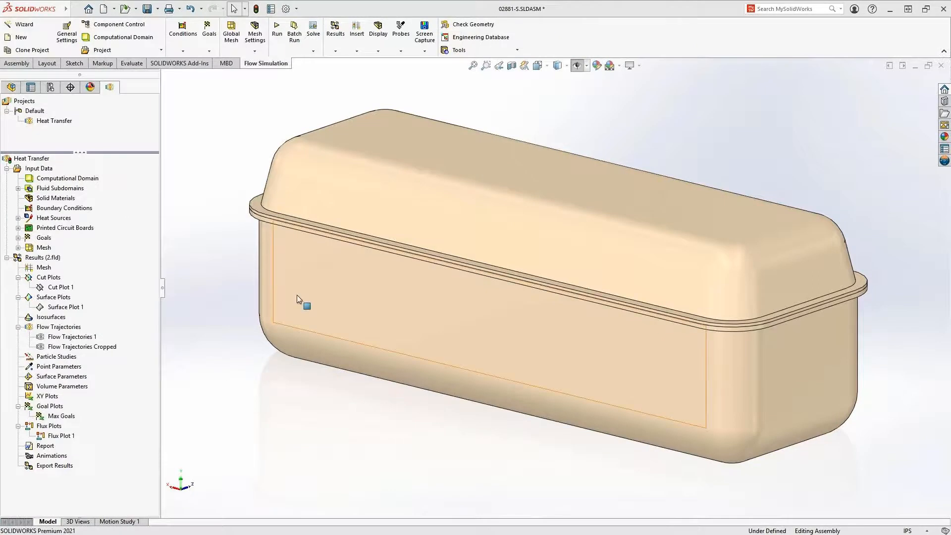
left_click(297, 295)
left_click(317, 198)
left_click(408, 138)
left_click(172, 284)
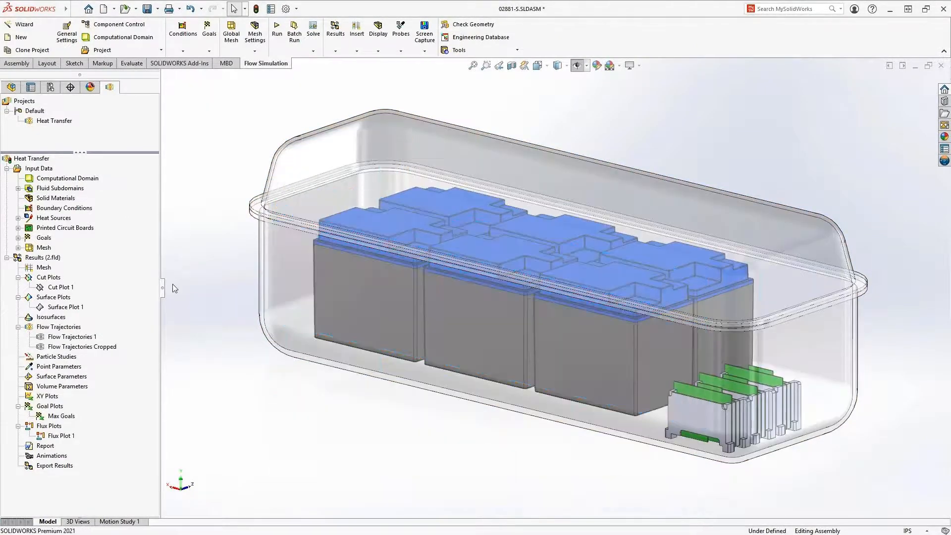
Play Flow Trajectories 1 in the housing, and show Flux Plot 1 enlarged to examine the heat flows between components
right_click(84, 337)
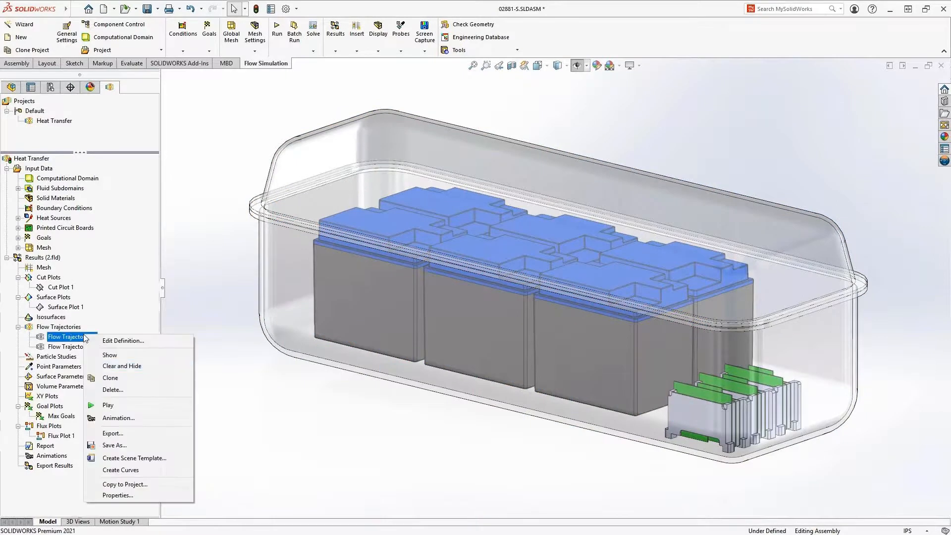
left_click(110, 406)
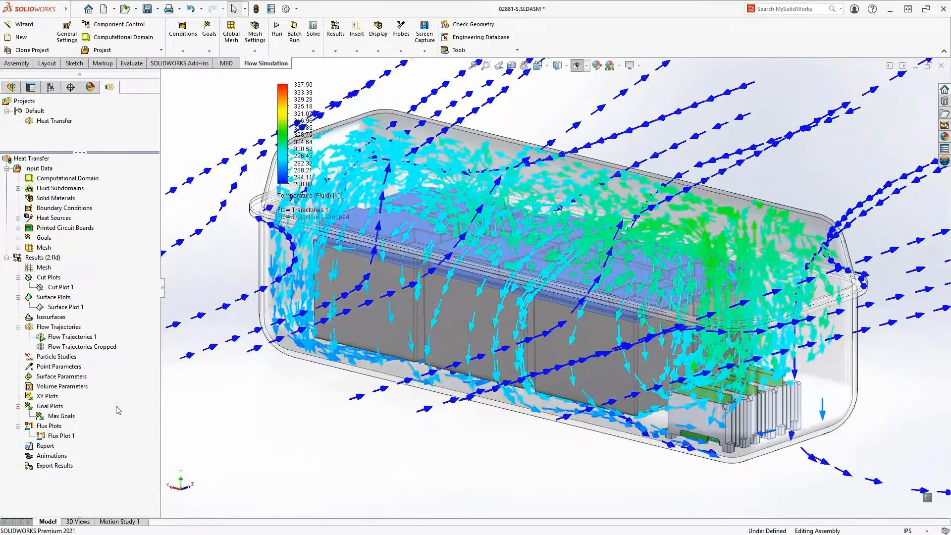
right_click(59, 437)
left_click(95, 442)
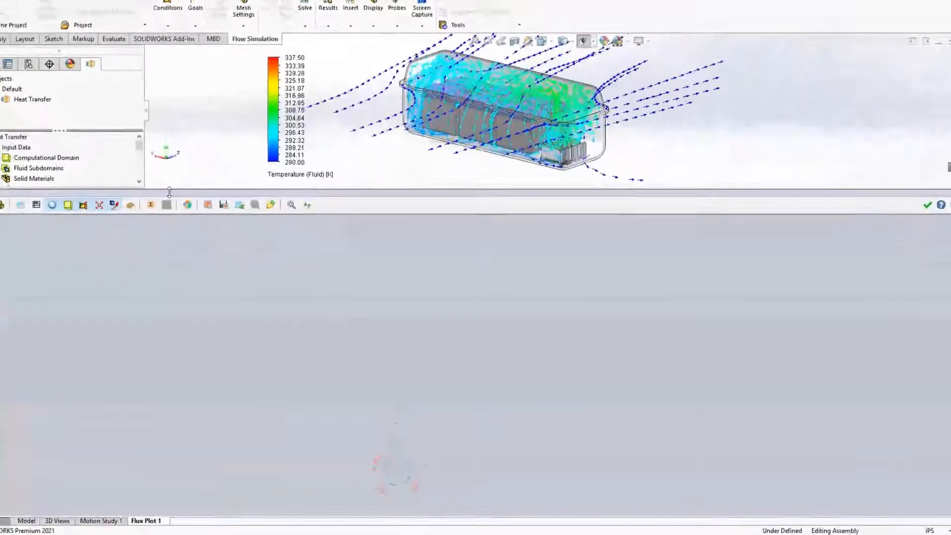
left_click(285, 161)
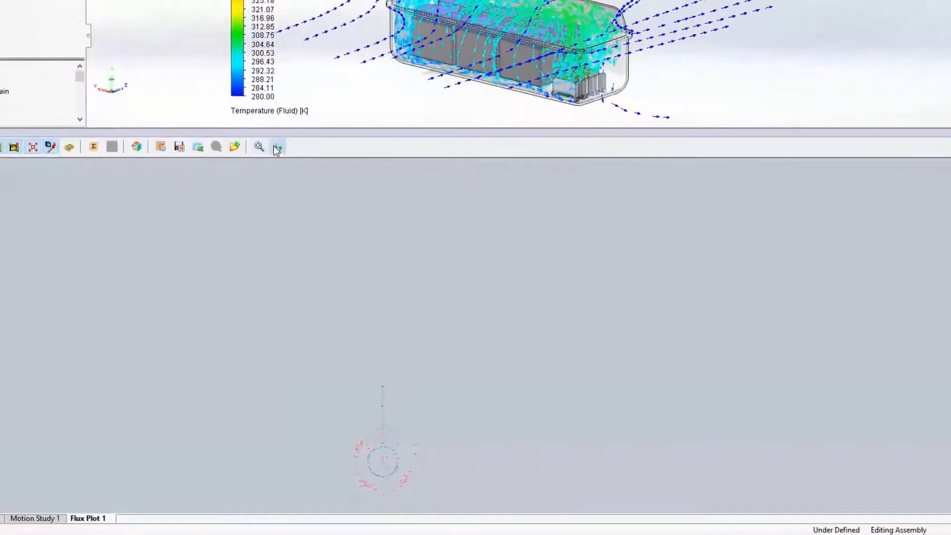
scroll(409, 367, "up", 7)
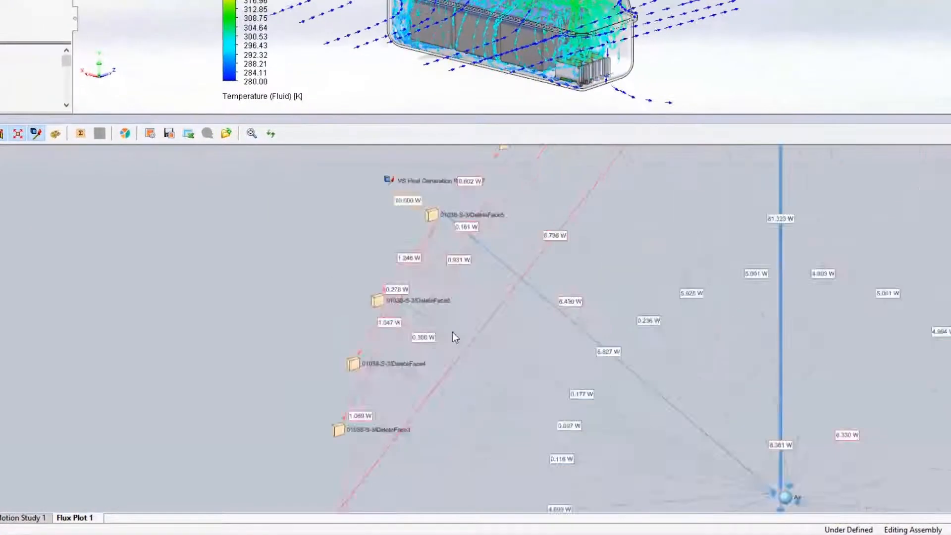
Examine the heat flows between the electronics, batteries, air and external housing in Flux Plot 1, and condense it to grouped Solids and Volume Sources
middle_click_drag(522, 421, 428, 201)
mouse_move(544, 435)
middle_mouse_down()
mouse_move(365, 308)
mouse_move(283, 275)
middle_mouse_up()
mouse_move(765, 337)
middle_mouse_down()
mouse_move(537, 274)
mouse_move(404, 250)
middle_mouse_up()
middle_click_drag(546, 229, 417, 464)
middle_click_drag(403, 240, 644, 409)
middle_click_drag(420, 177, 533, 438)
middle_click_drag(494, 200, 504, 506)
middle_click_drag(492, 180, 491, 251)
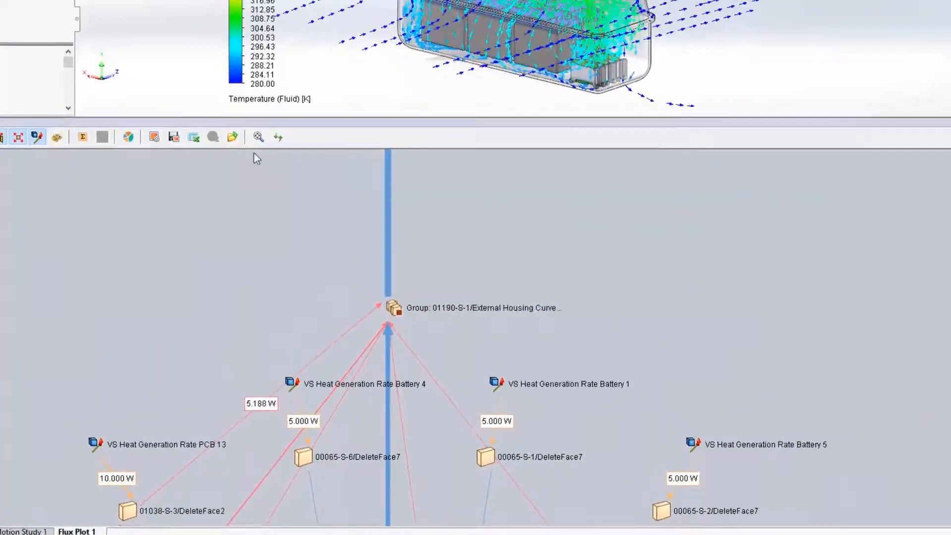
left_click(102, 137)
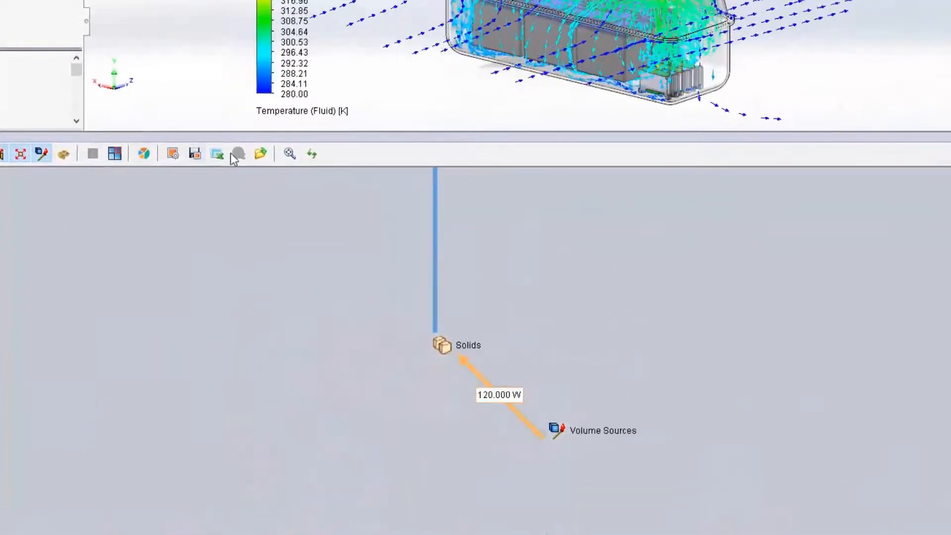
left_click(312, 153)
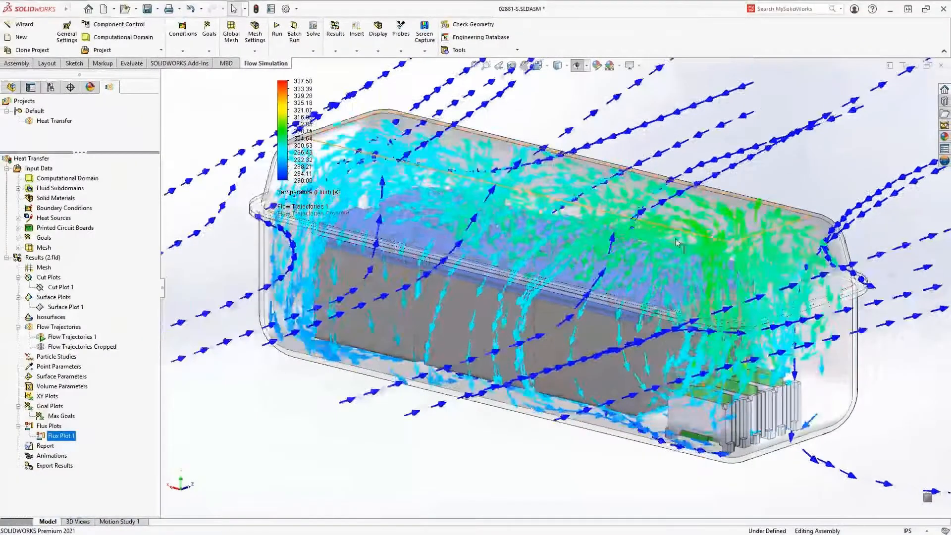
Hide Flow Trajectories 1 and show Flow Trajectories Cropped around the batteries, viewed from the housing's long side
right_click(92, 337)
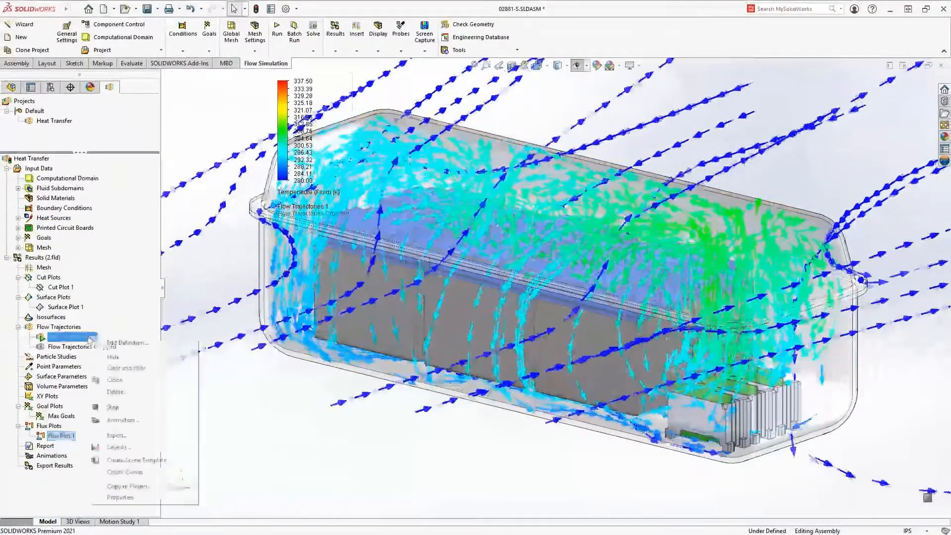
left_click(109, 347)
right_click(98, 351)
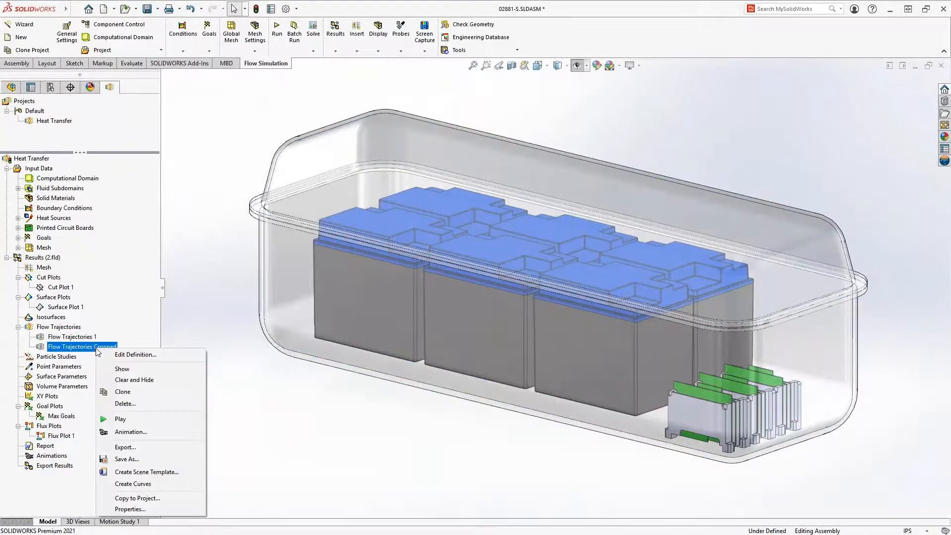
left_click(102, 367)
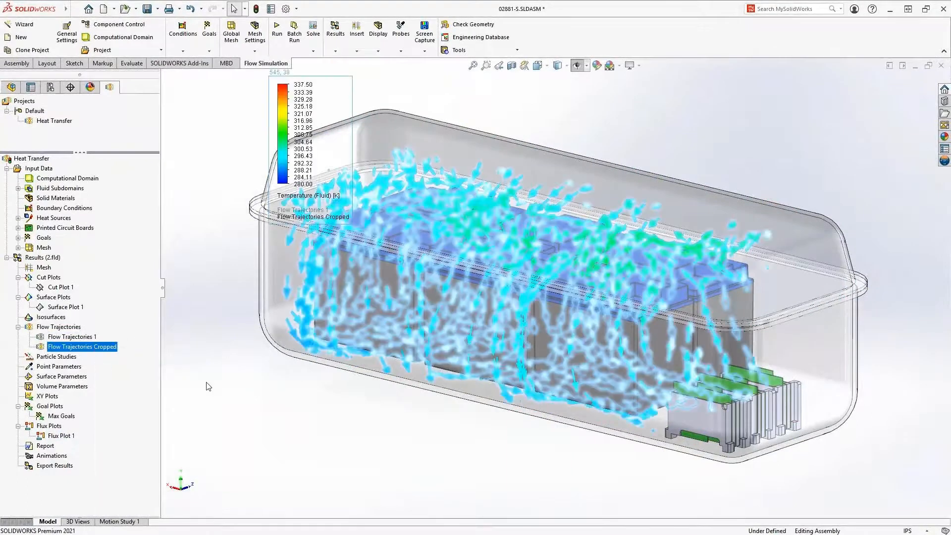
left_click(380, 410)
middle_click_drag(380, 411, 423, 388)
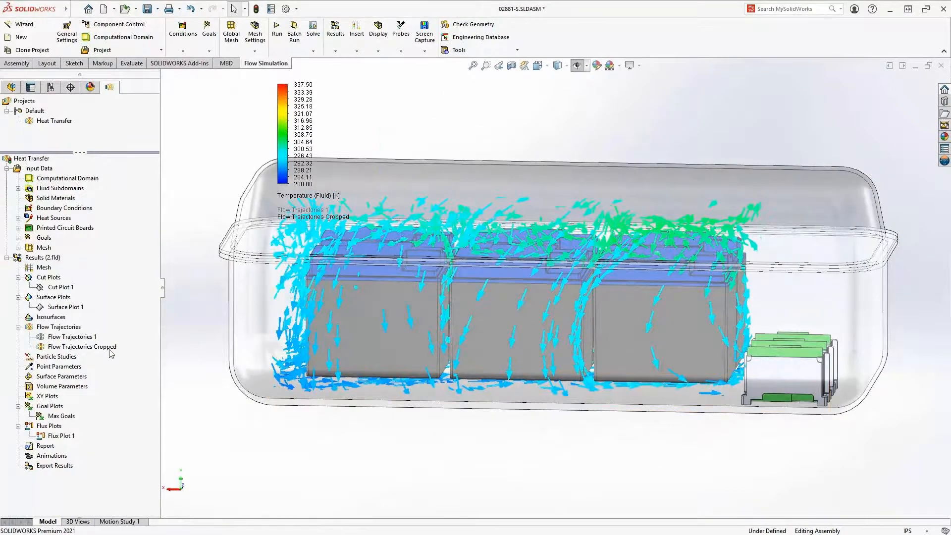
Edit Flow Trajectories Cropped so its fluid temperature scale is auto-scaled to the plot maximum and plot minimum
right_click(110, 350)
left_click(123, 355)
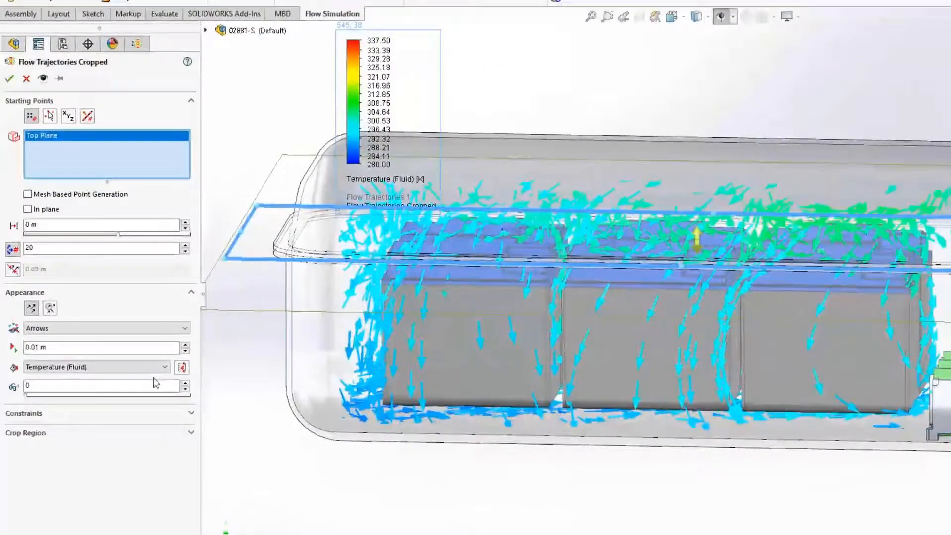
left_click(182, 367)
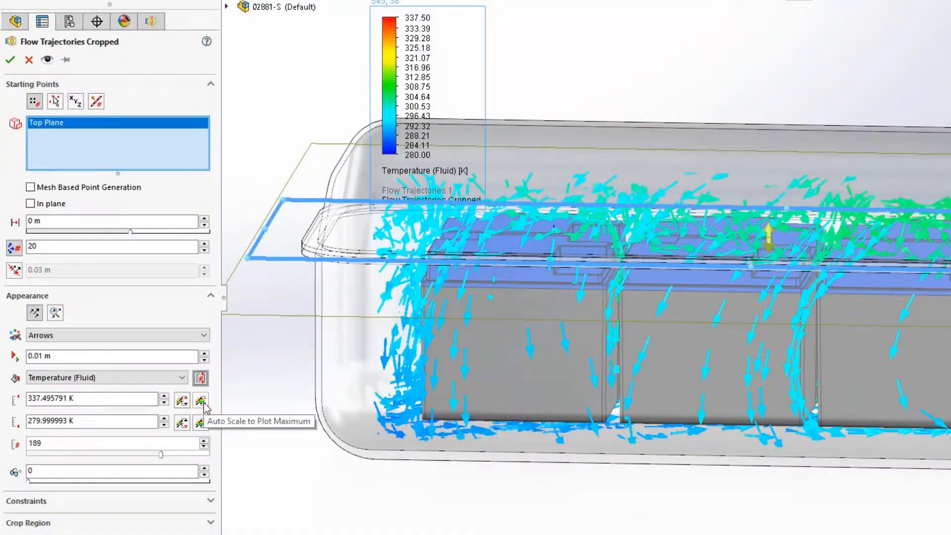
left_click(201, 401)
left_click(202, 424)
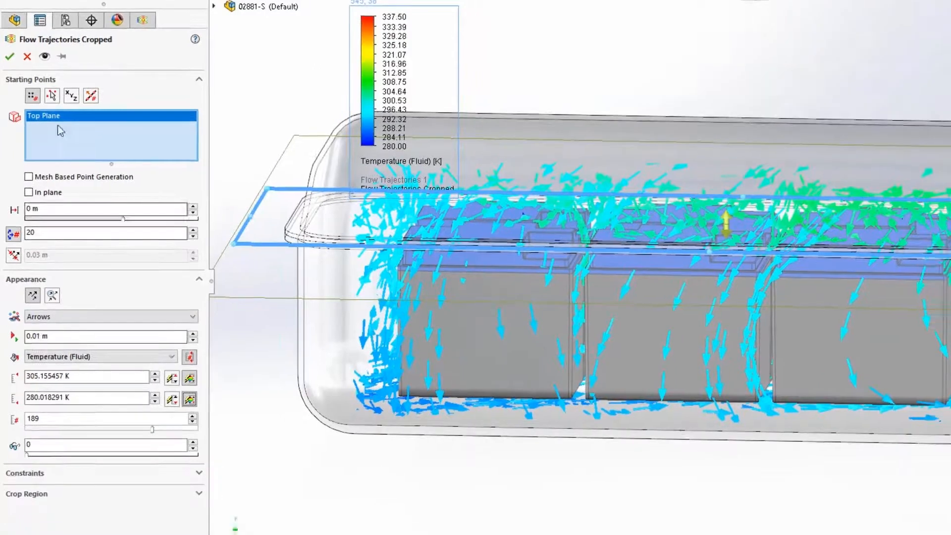
left_click(11, 60)
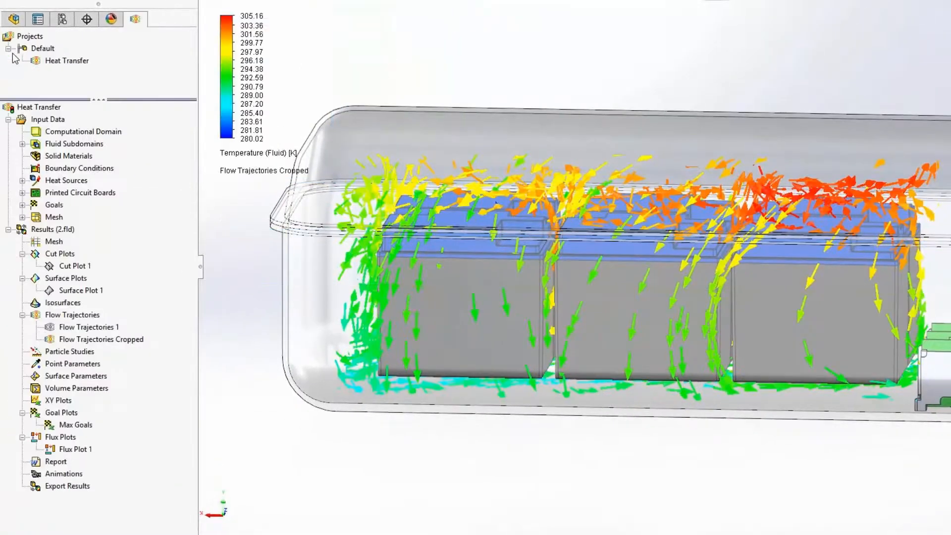
middle_click_drag(627, 482, 561, 504)
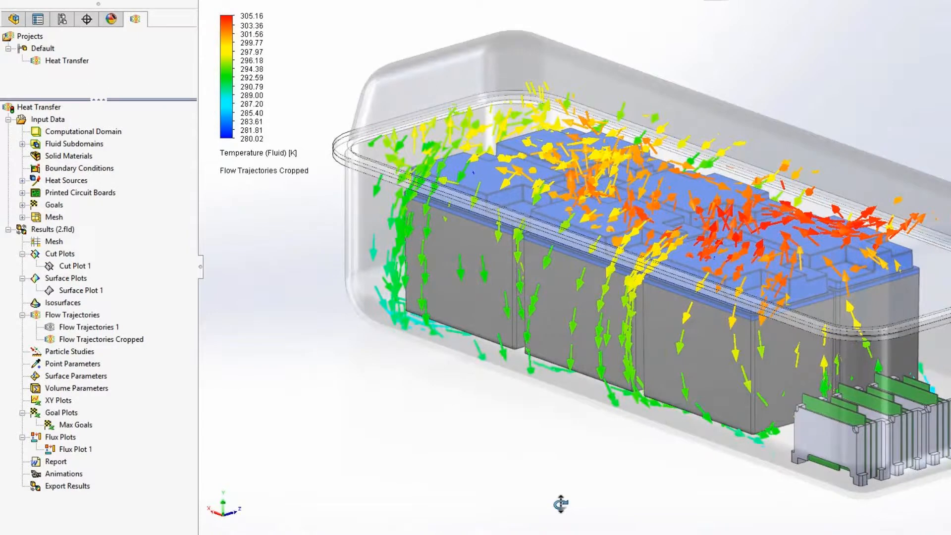
Expand the project's goals, open the Max Battery Temperature equation goal and highlight its expression for review
left_click(23, 204)
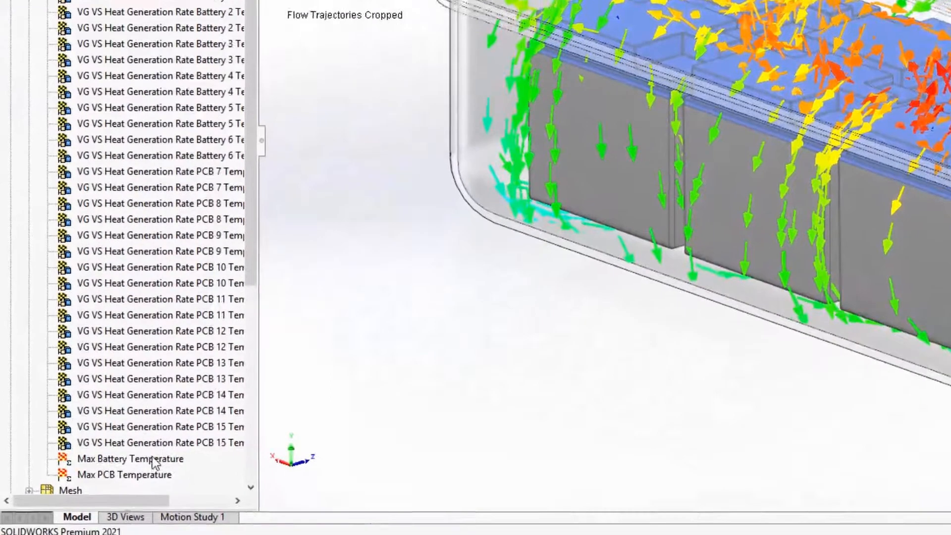
double_click(116, 483)
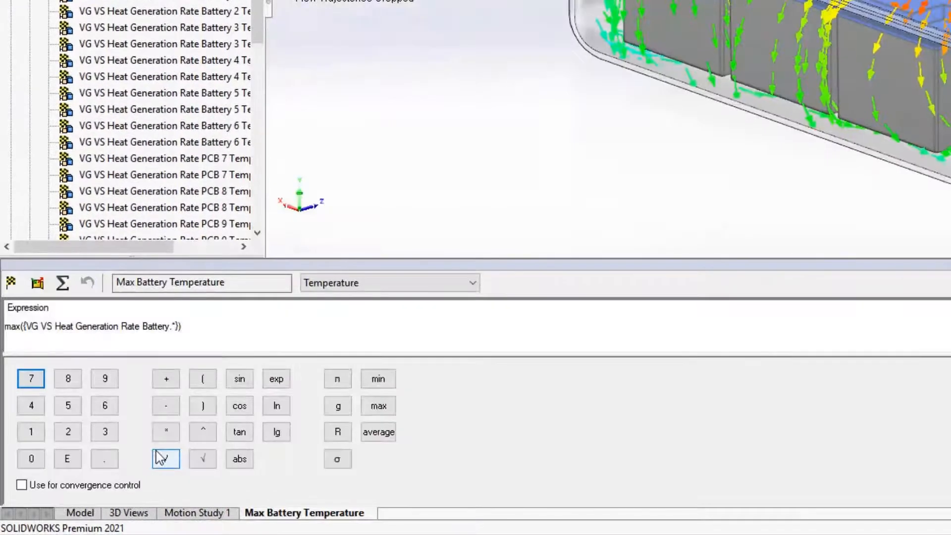
left_click_drag(188, 331, 1, 342)
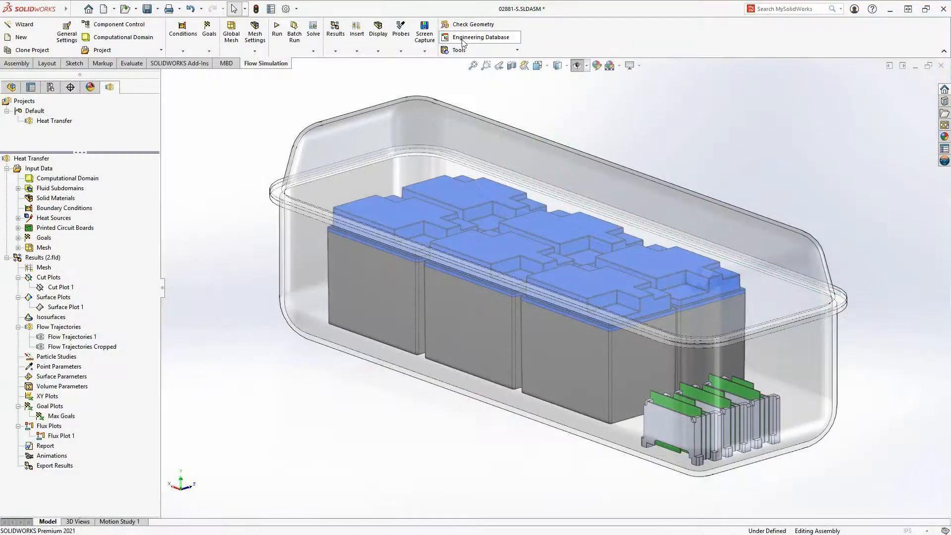
Open the Engineering Database and review the item properties and formula of the custom visualization parameter y TRH
left_click(464, 40)
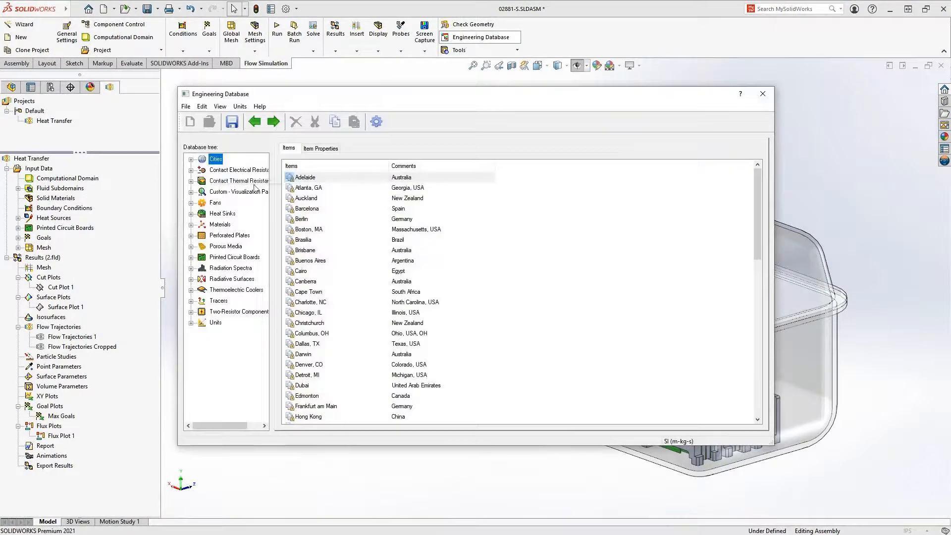
left_click(251, 195)
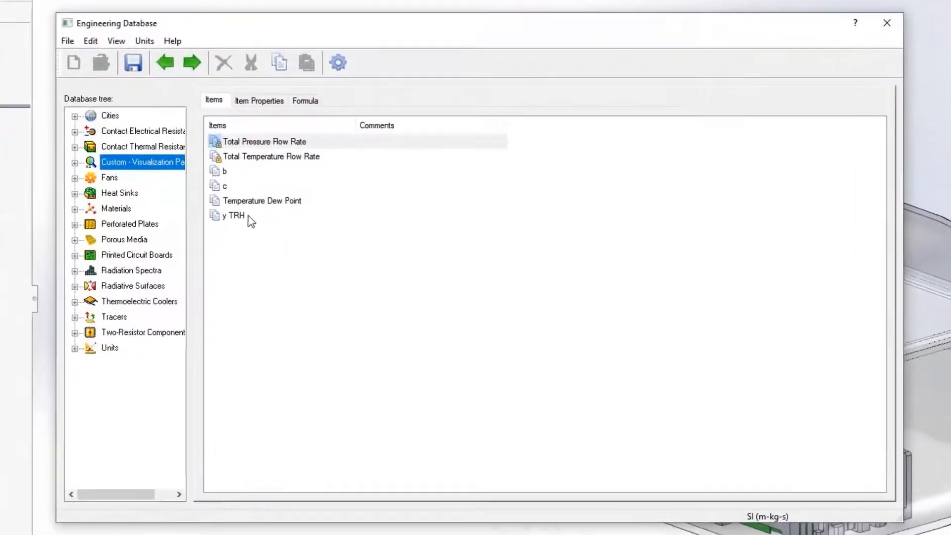
left_click(246, 217)
left_click(275, 98)
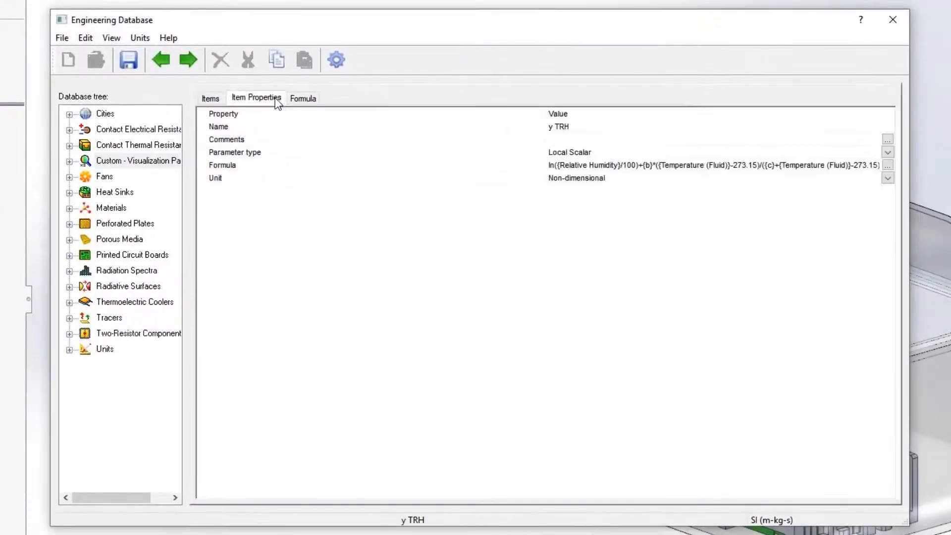
left_click(303, 99)
left_click(330, 172)
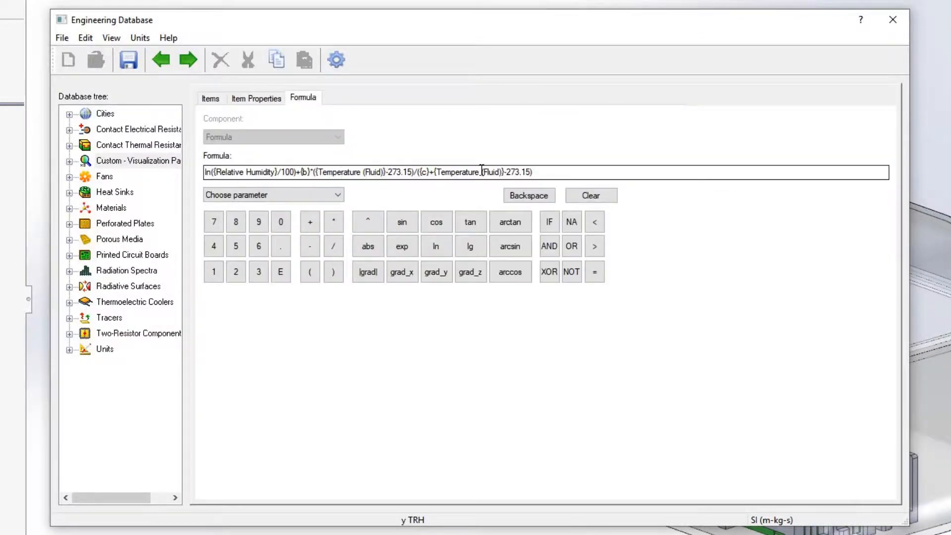
Review the formula of the custom visualization parameter Temperature Dew Point and close the Engineering Database
left_click(217, 100)
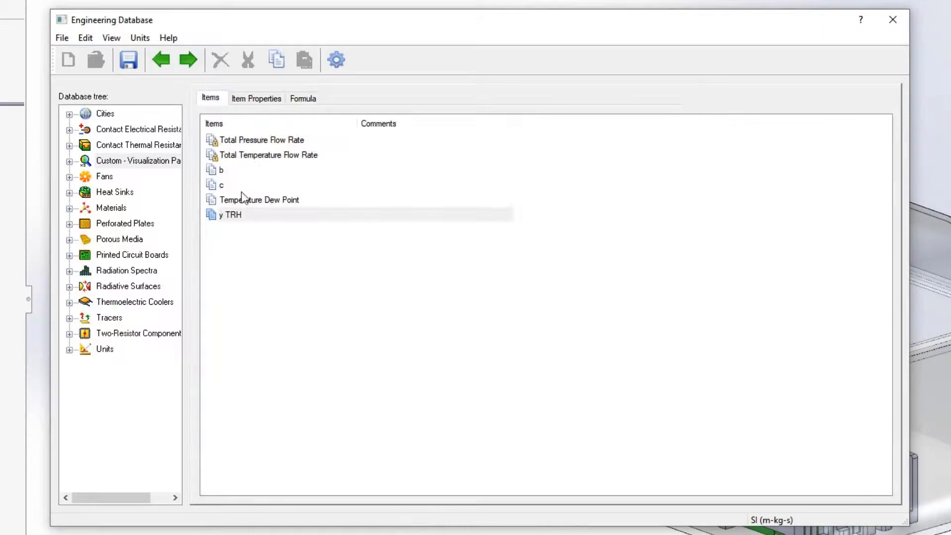
left_click(243, 201)
left_click(303, 98)
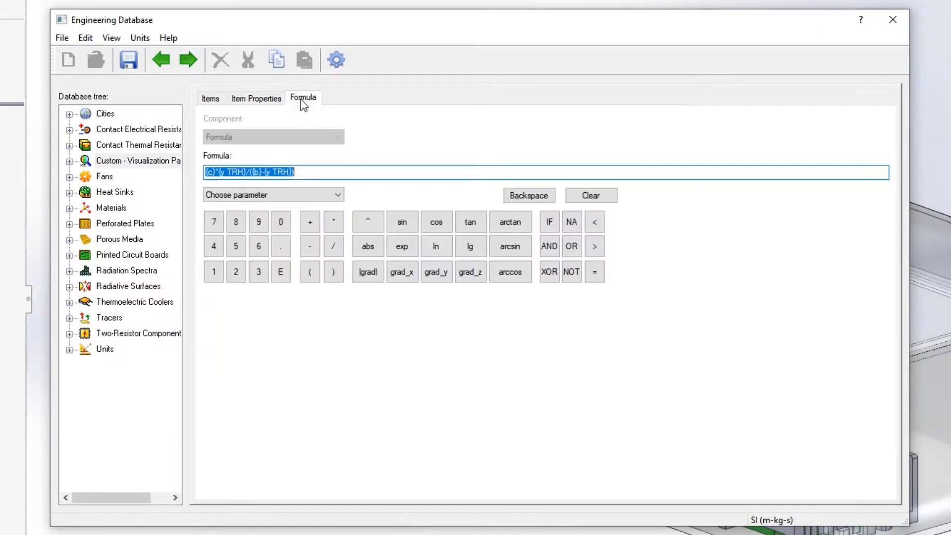
left_click(246, 172)
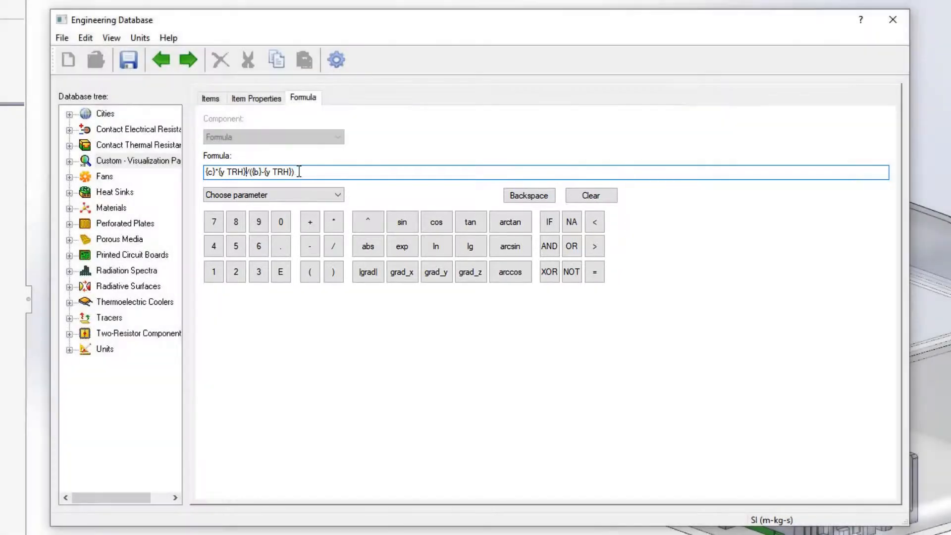
left_click(892, 28)
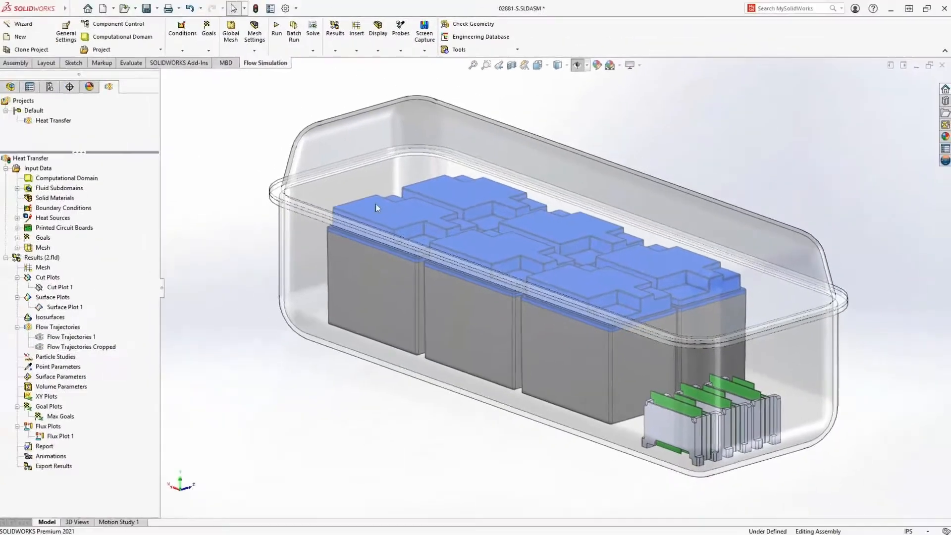
Show Cut Plot 1 and Surface Plot 1 together to display the dew point temperature contours inside the housing and on its components
left_click(60, 287)
left_click(63, 307, "ctrl")
right_click(64, 309)
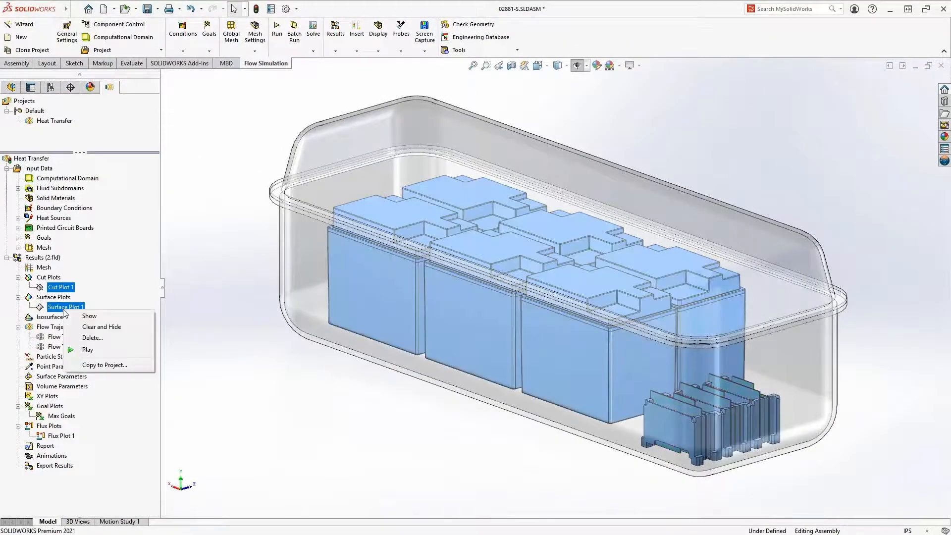
left_click(76, 318)
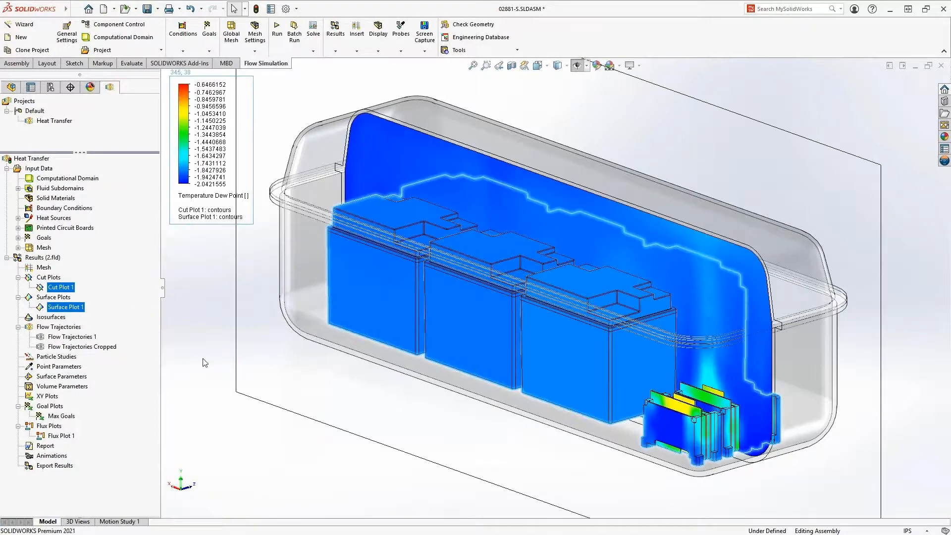
middle_click_drag(327, 403, 340, 400)
middle_click_drag(391, 375, 237, 374)
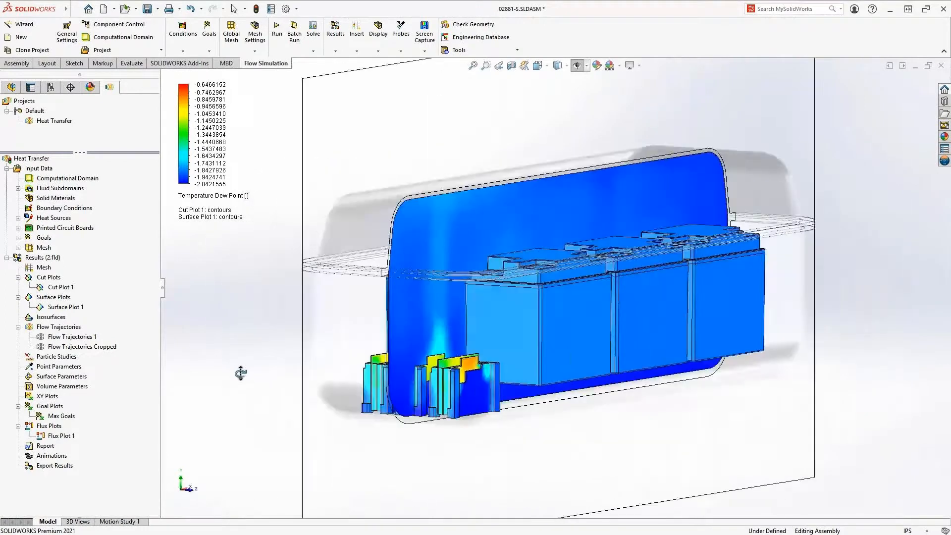
middle_click_drag(237, 375, 212, 378)
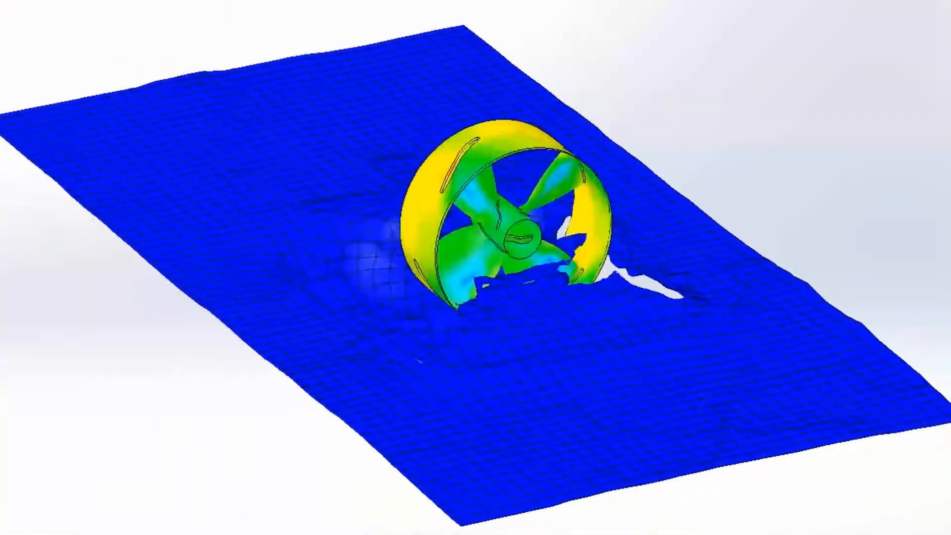
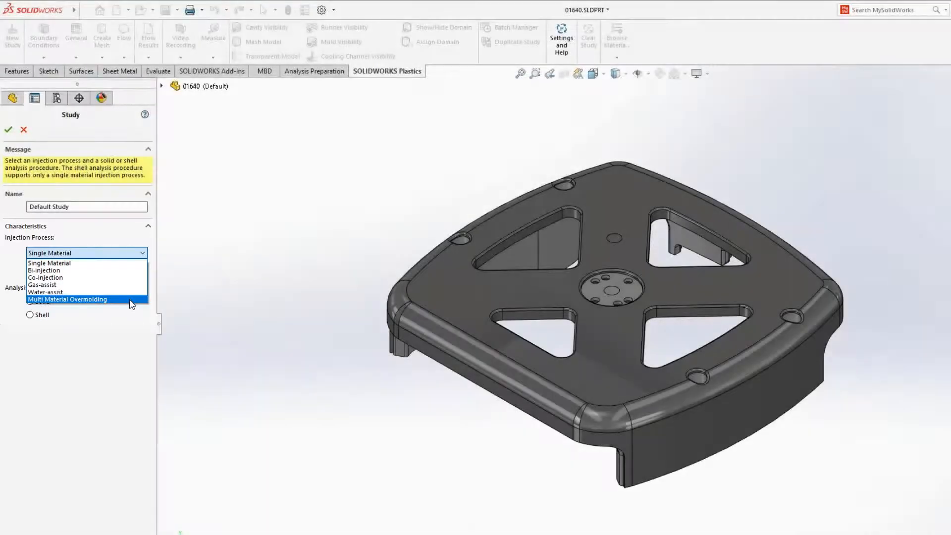
Create a solid Multi Material Overmolding plastics study named Default Study with 2 injection units for part 01640
left_click(130, 299)
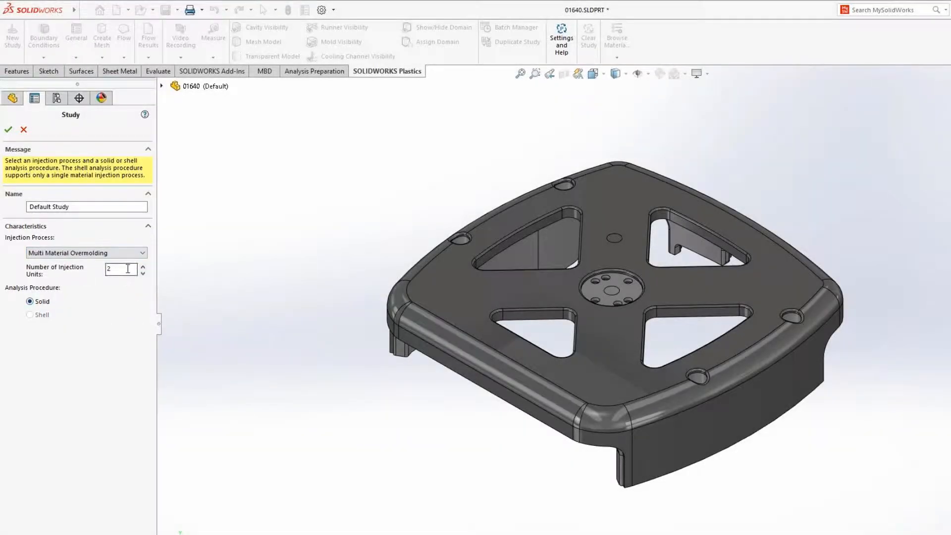
left_click(8, 129)
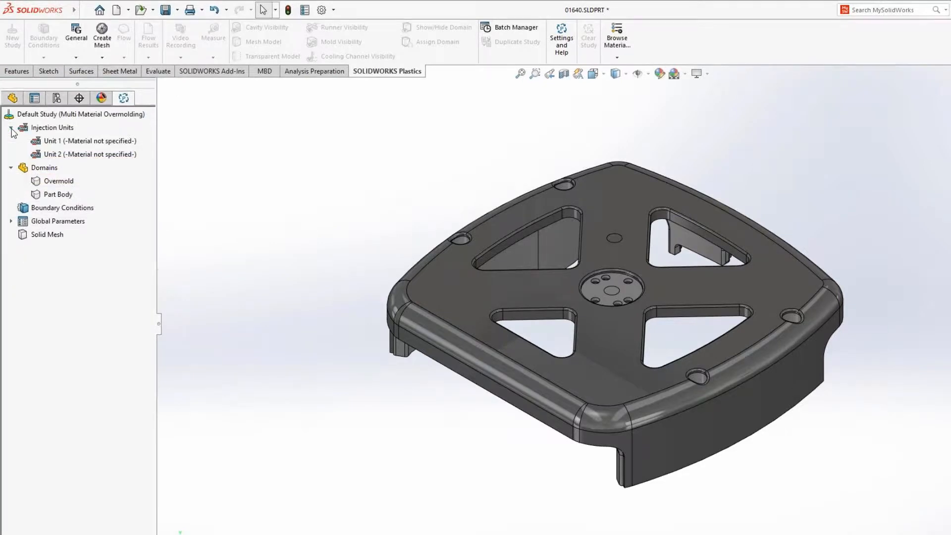
Assign the ABS material BASF / ABS6003 from the default polymer database to injection Unit 1 and accept the unit settings
left_click(73, 144)
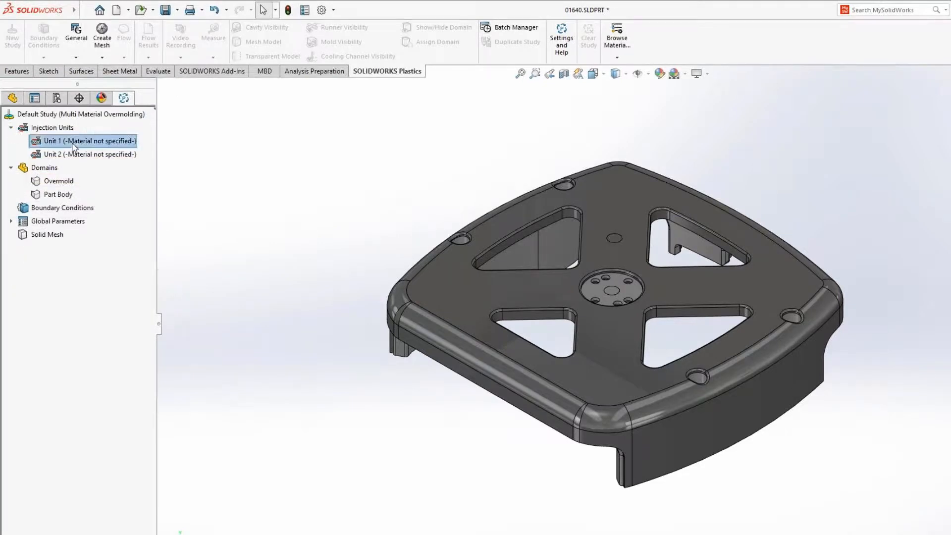
left_click(92, 152)
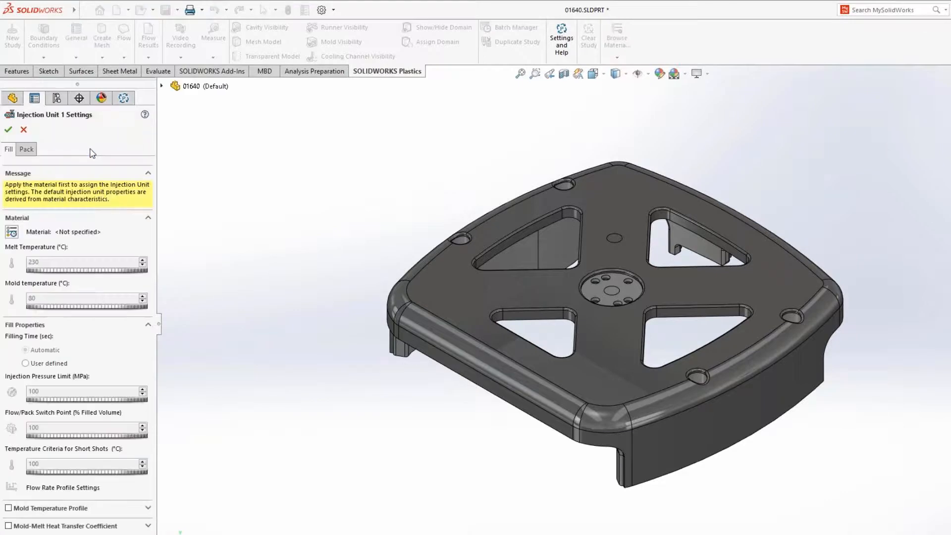
left_click(13, 231)
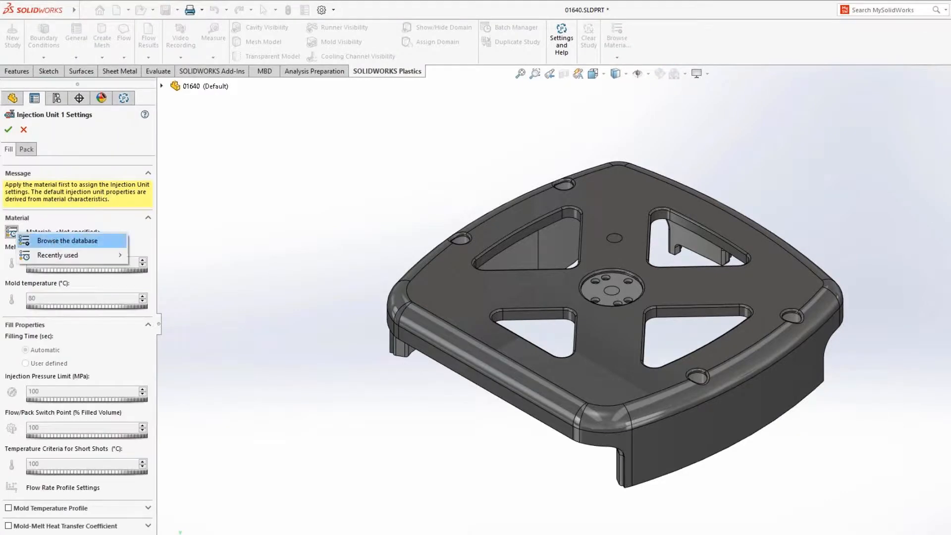
left_click(56, 241)
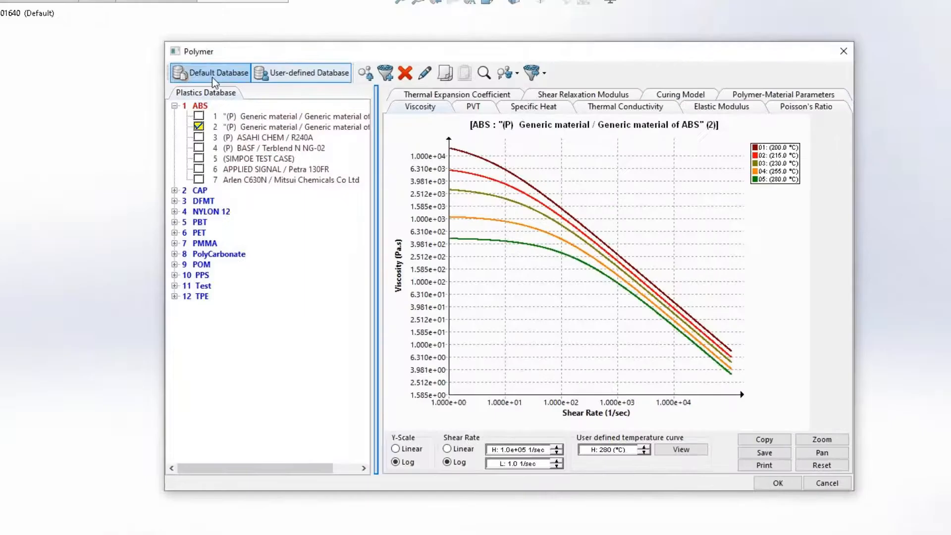
left_click(361, 140)
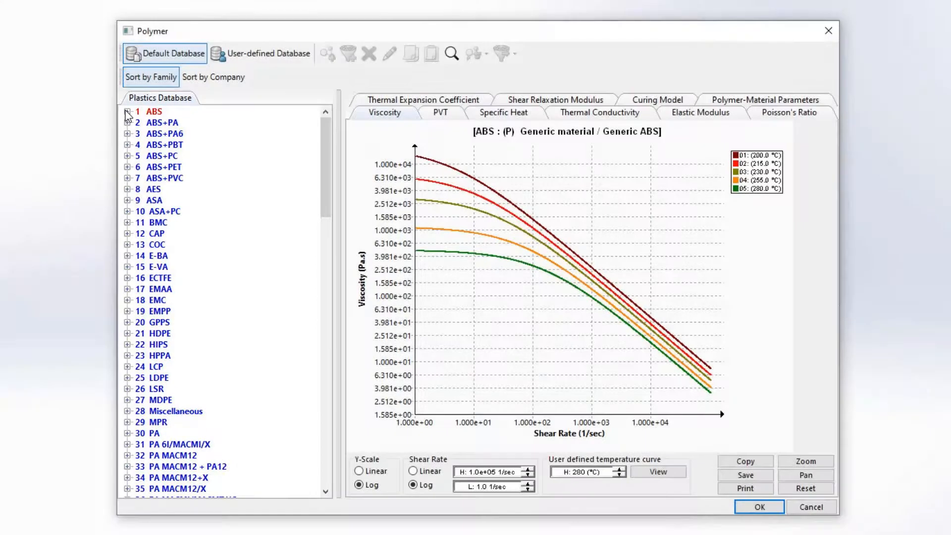
left_click(127, 112)
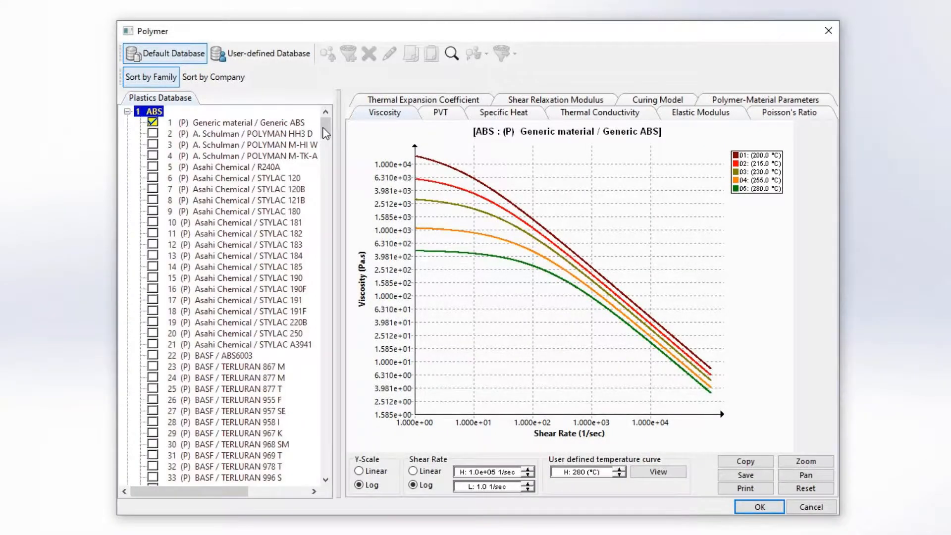
mouse_move(327, 133)
left_mouse_down()
mouse_move(328, 369)
mouse_move(331, 127)
left_mouse_up()
left_click(224, 356)
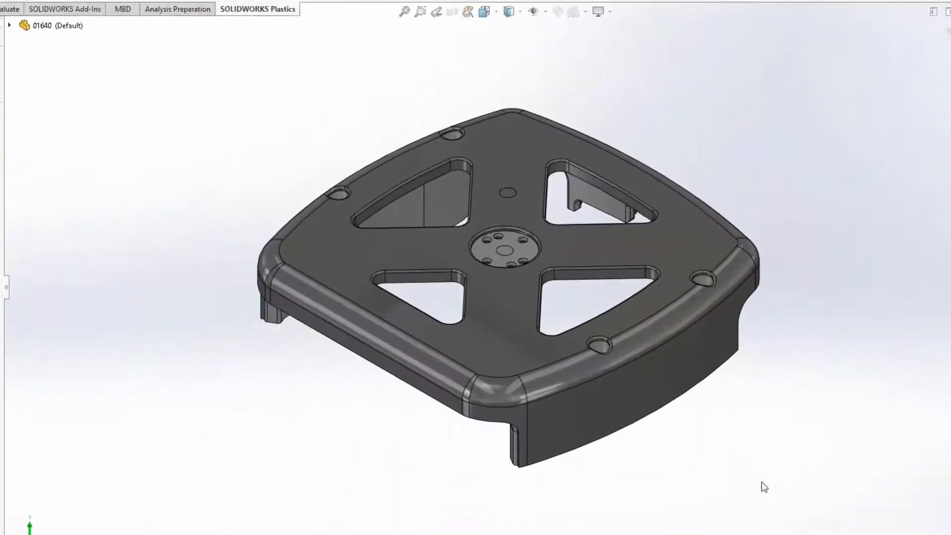
right_click(58, 168)
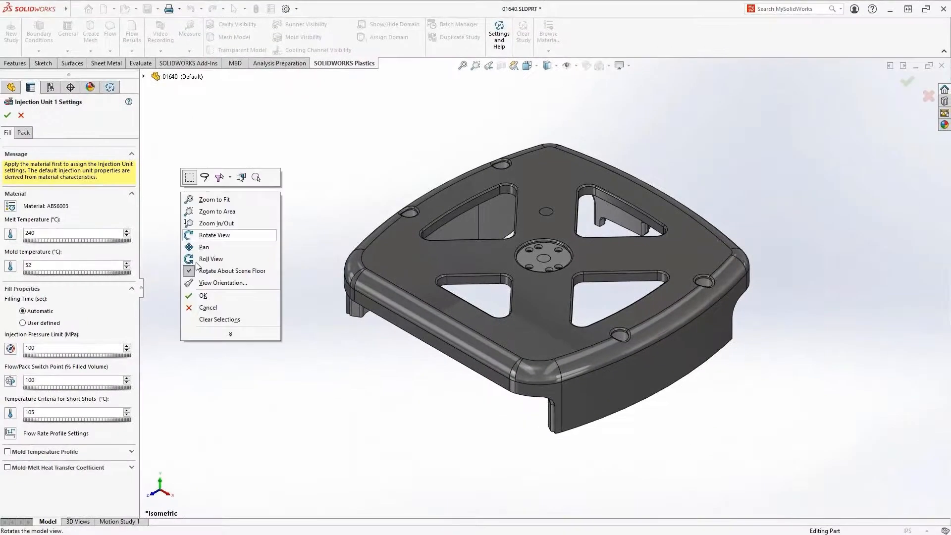
left_click(201, 295)
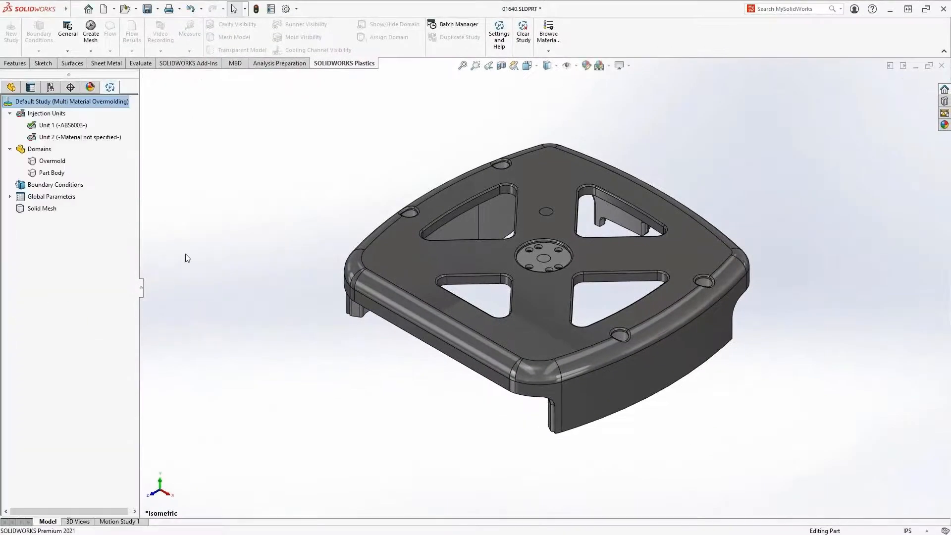
Assign the recently used material ALLOD / ALLRUNA W 30 S 361 to injection Unit 2 and accept the unit settings
right_click(60, 138)
left_click(80, 146)
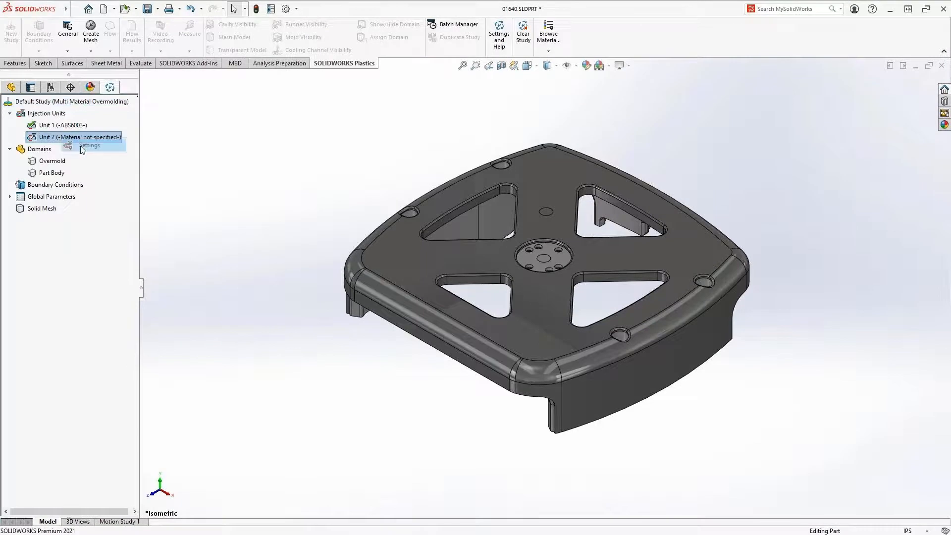
left_click(11, 206)
mouse_move(58, 227)
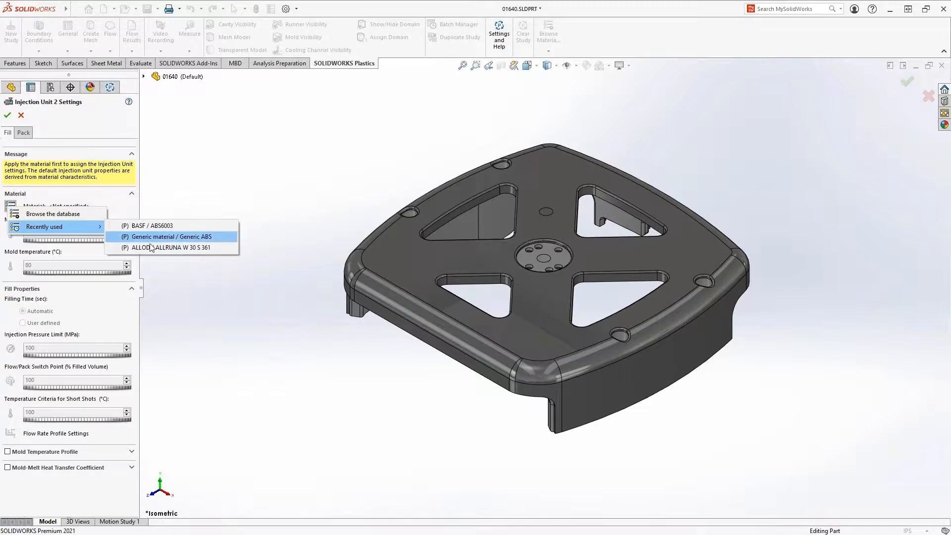
left_click(171, 247)
right_click(161, 223)
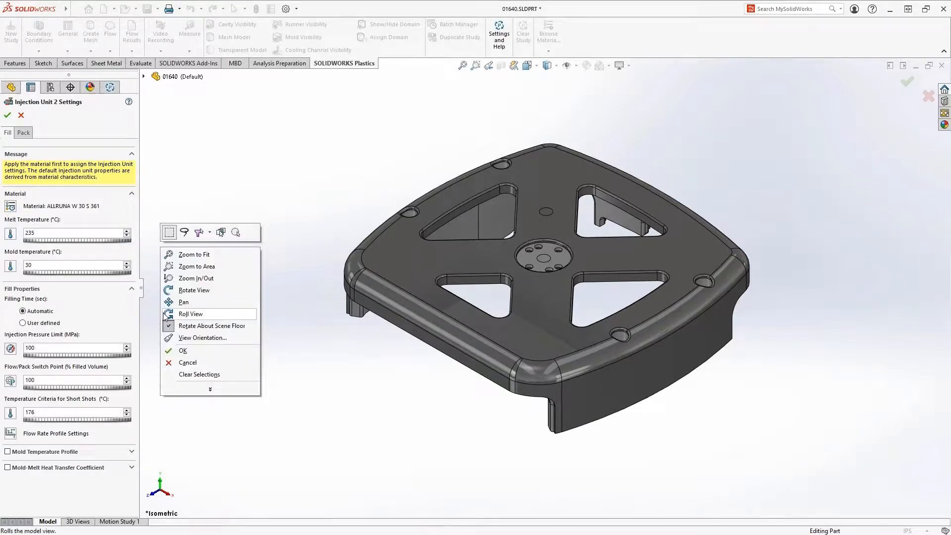
left_click(174, 351)
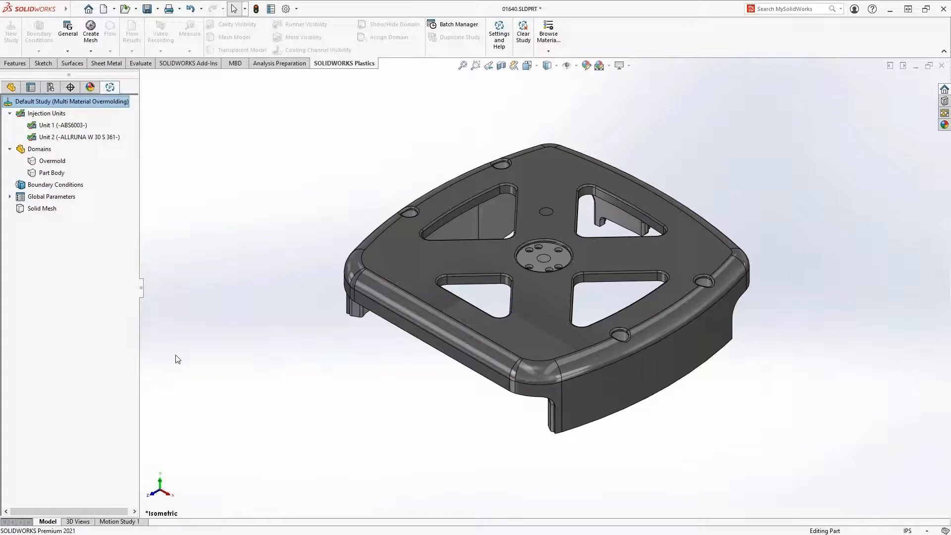
Define the Part Body domain as the cavity for Unit 1 and the Overmold domain as the cavity for Unit 2
right_click(50, 174)
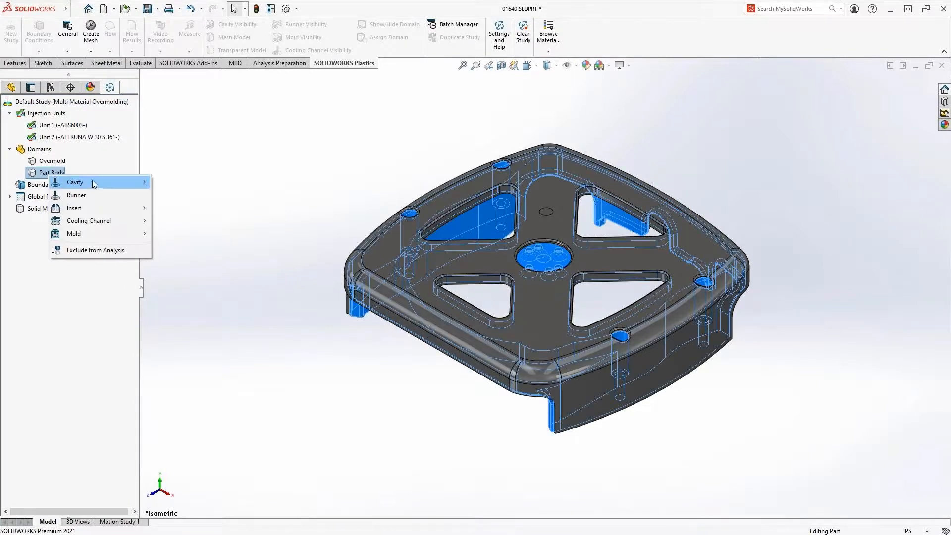
mouse_move(94, 182)
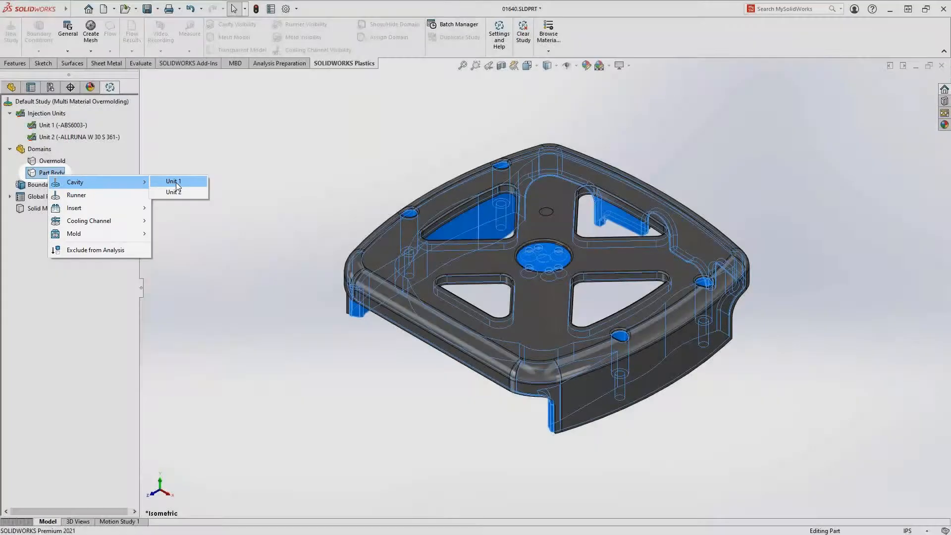
left_click(177, 182)
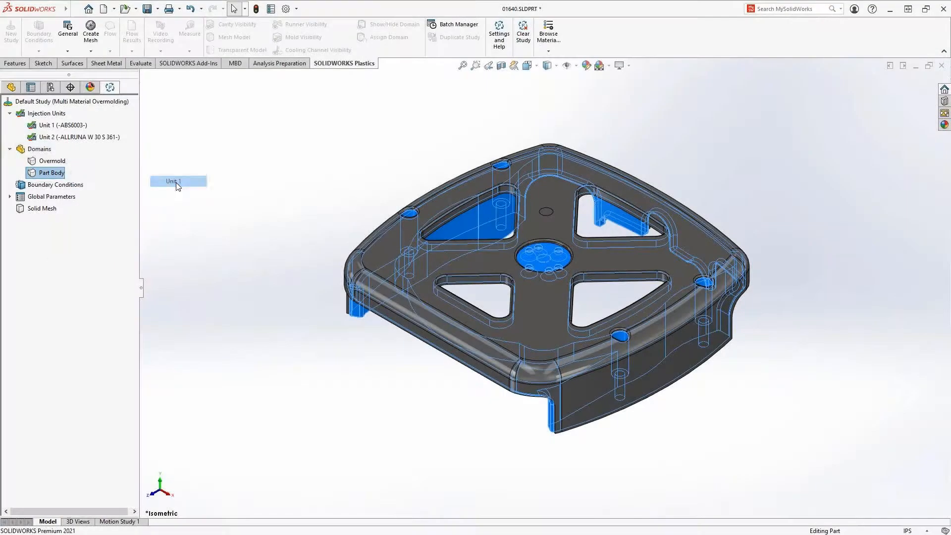
right_click(46, 162)
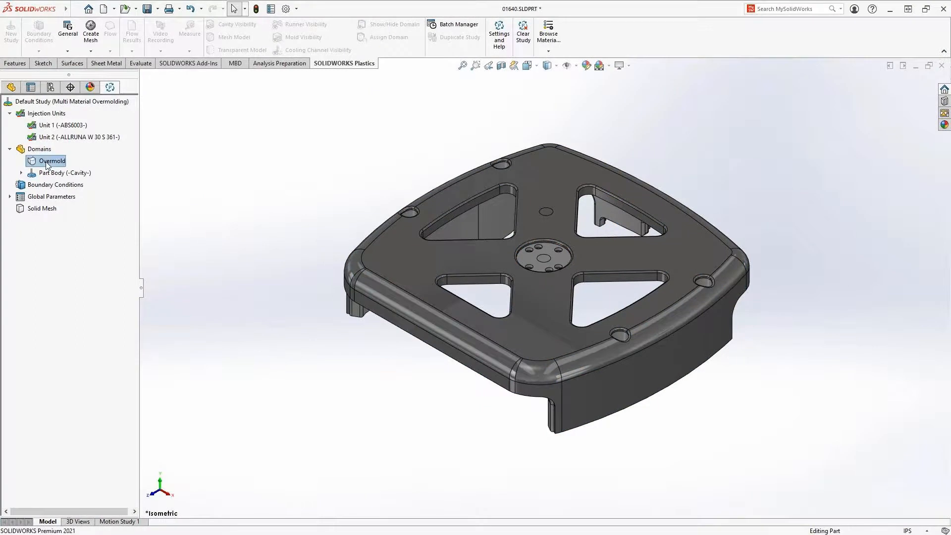
mouse_move(72, 169)
left_click(168, 176)
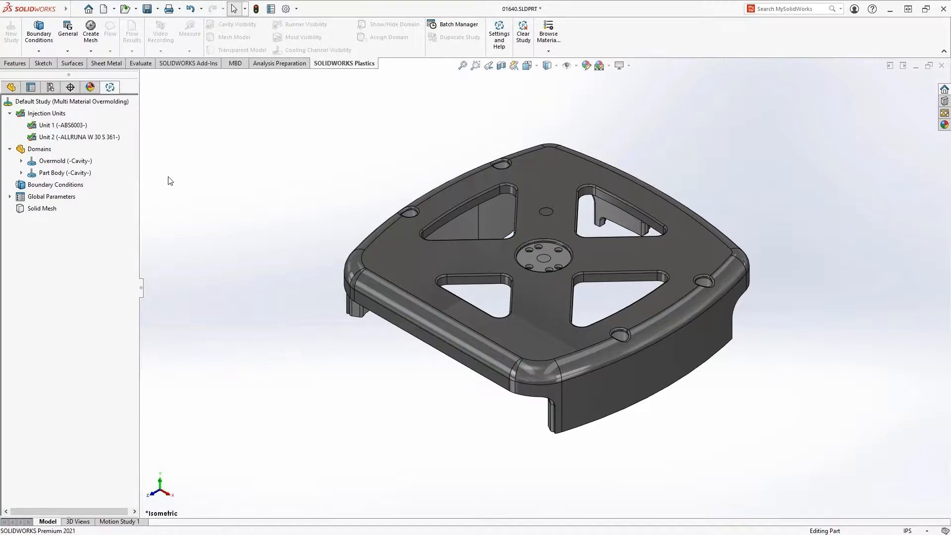
Assign General cooling channels with 12 mm diameter at both points to the three long sketch lines running through the part
right_click(48, 151)
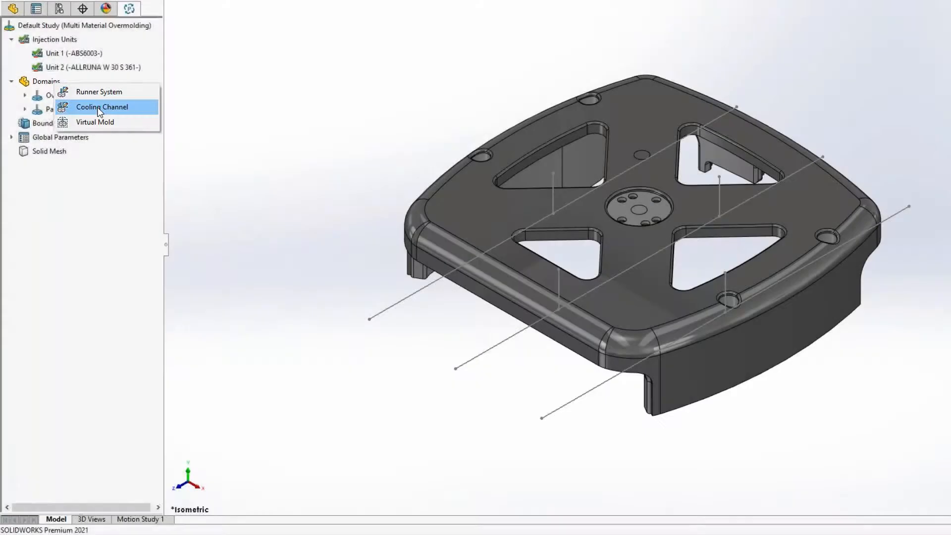
left_click(99, 107)
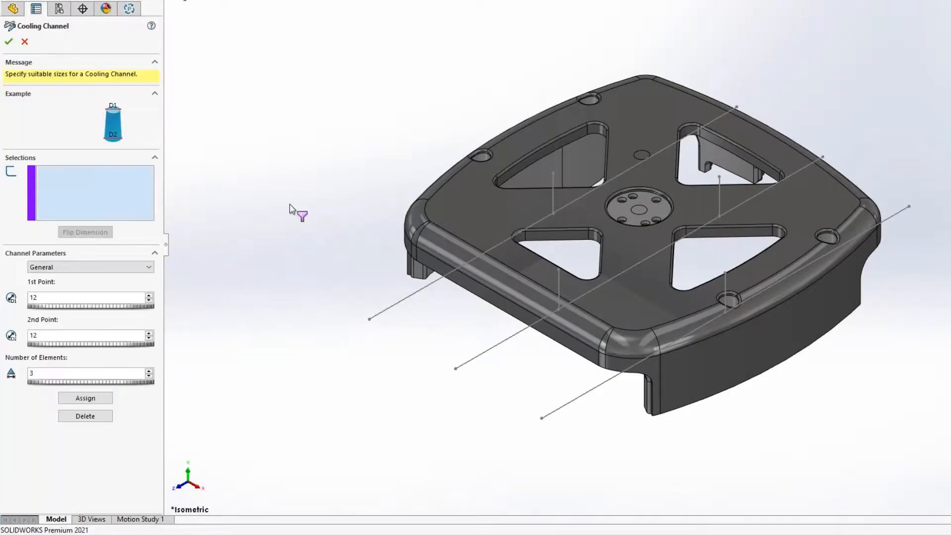
left_click(683, 338)
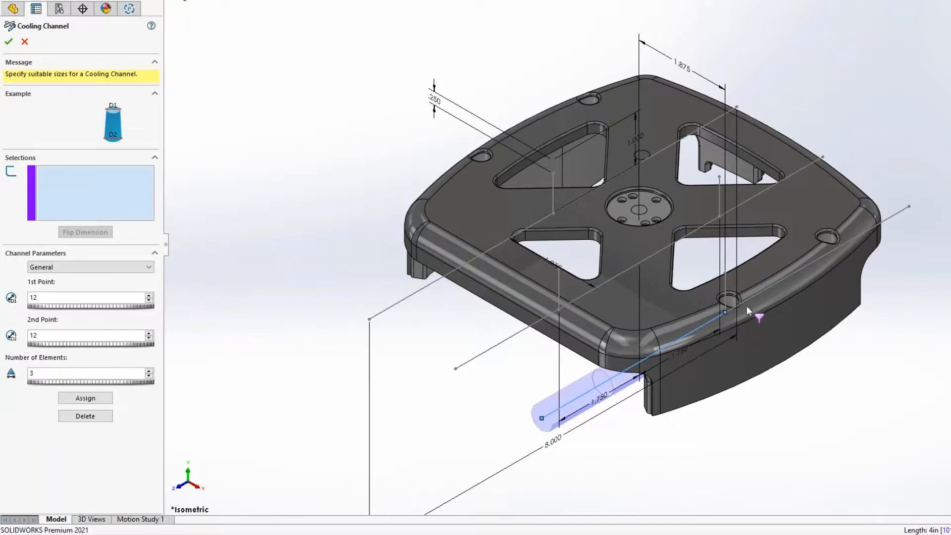
left_click(550, 321)
left_click(516, 237)
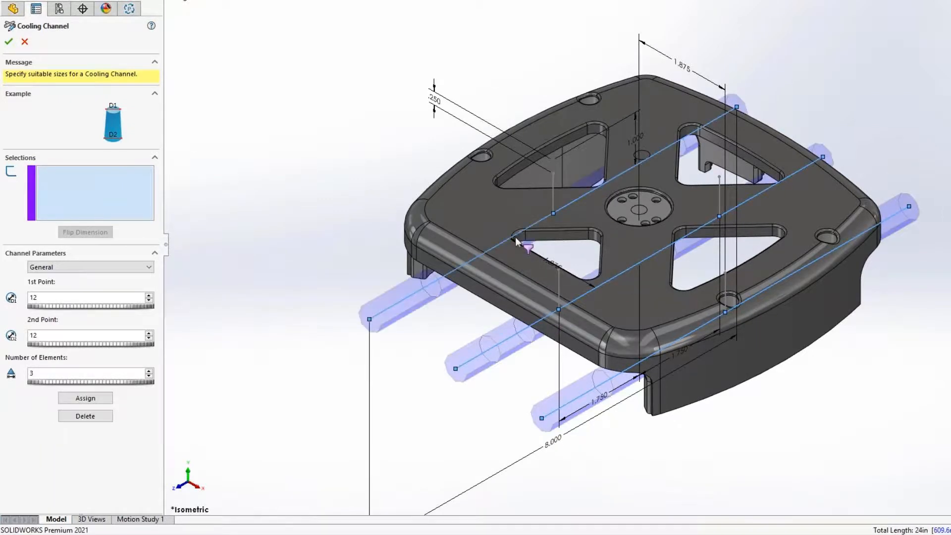
left_click(93, 400)
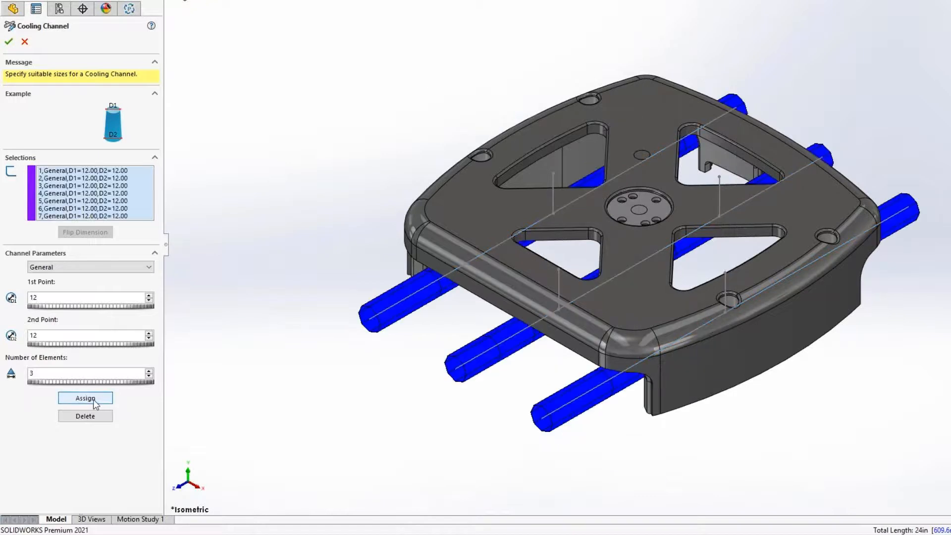
Assign Baffle cooling channels with diameter 10, H 5 and T 1 to two diagonally opposite vertical sketch lines
left_click(95, 267)
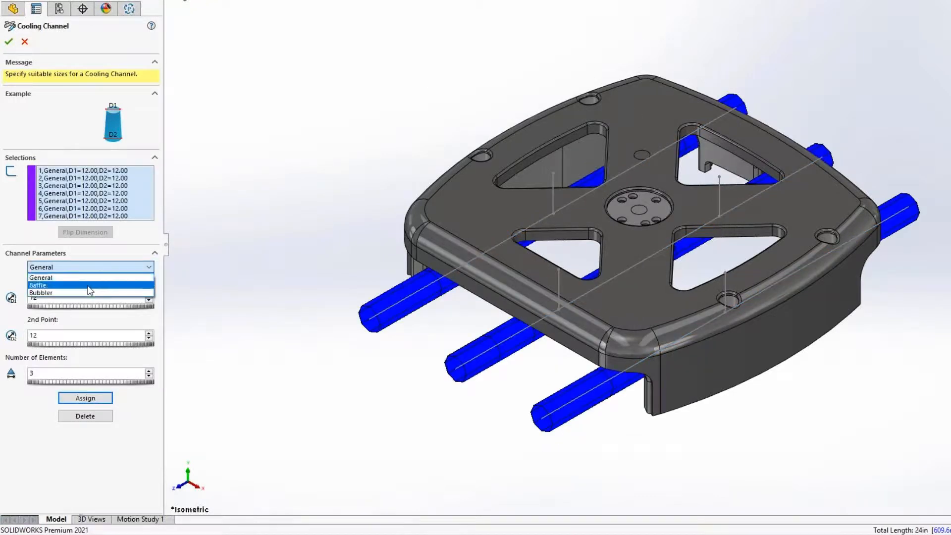
left_click(90, 285)
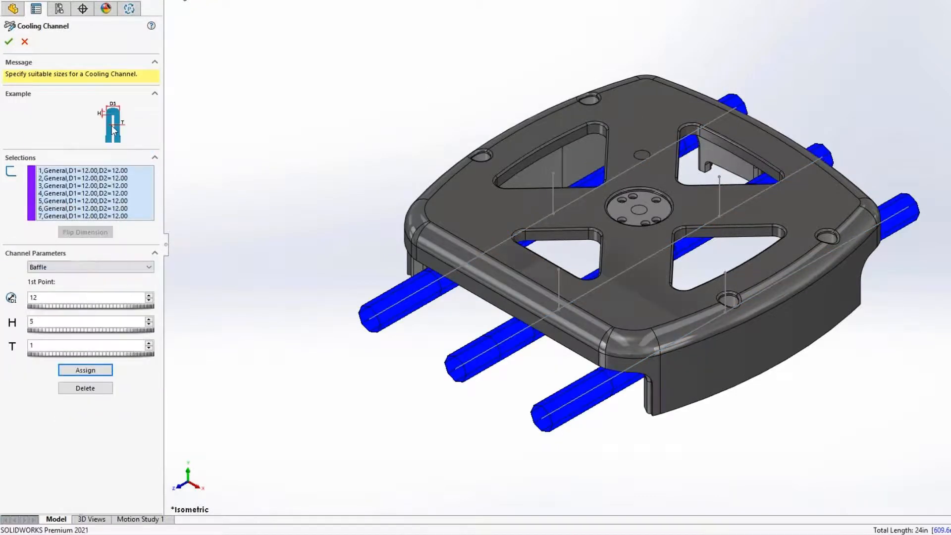
double_click(34, 297)
type("10")
key("Return")
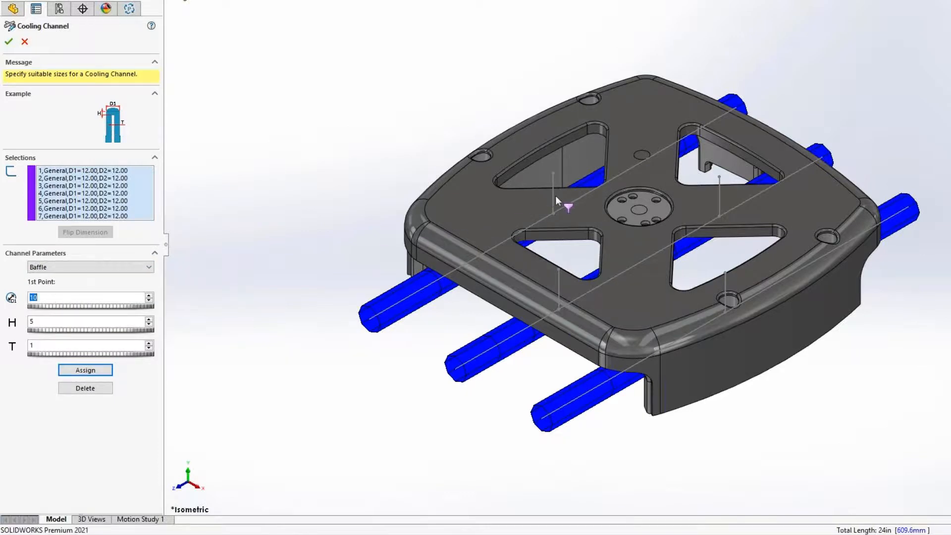
left_click(554, 195)
left_click(724, 285)
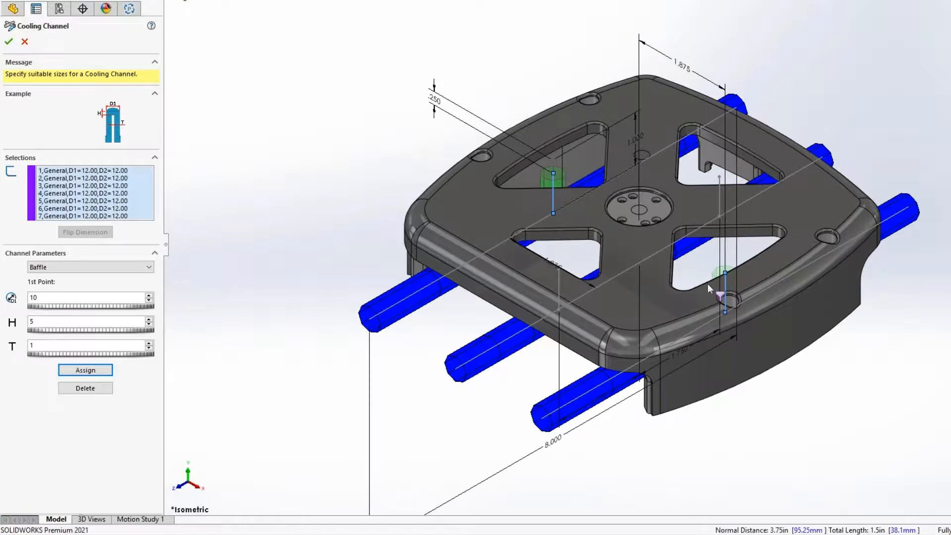
left_click(83, 371)
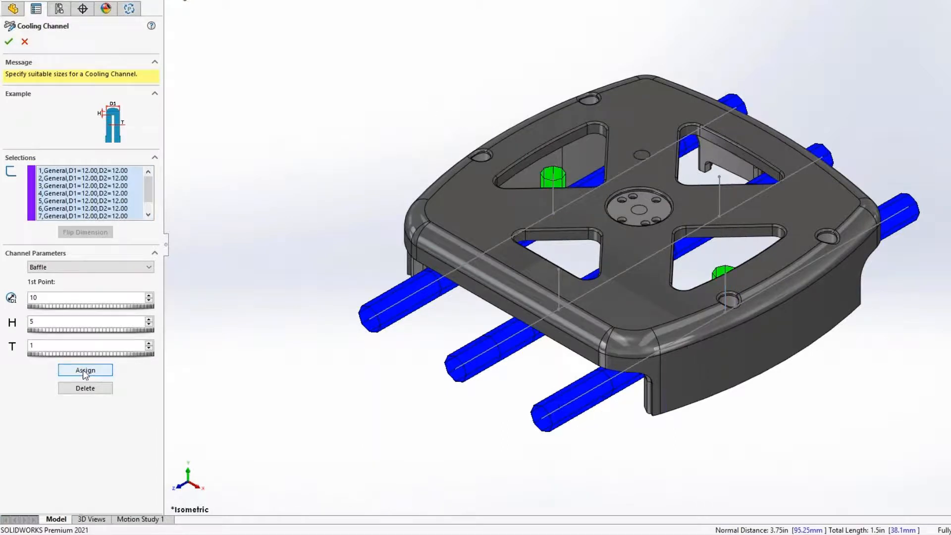
Assign Bubbler channels with outer diameter 10 and inner diameter 6 to the two remaining vertical sketch lines, and accept the cooling channels
left_click(87, 268)
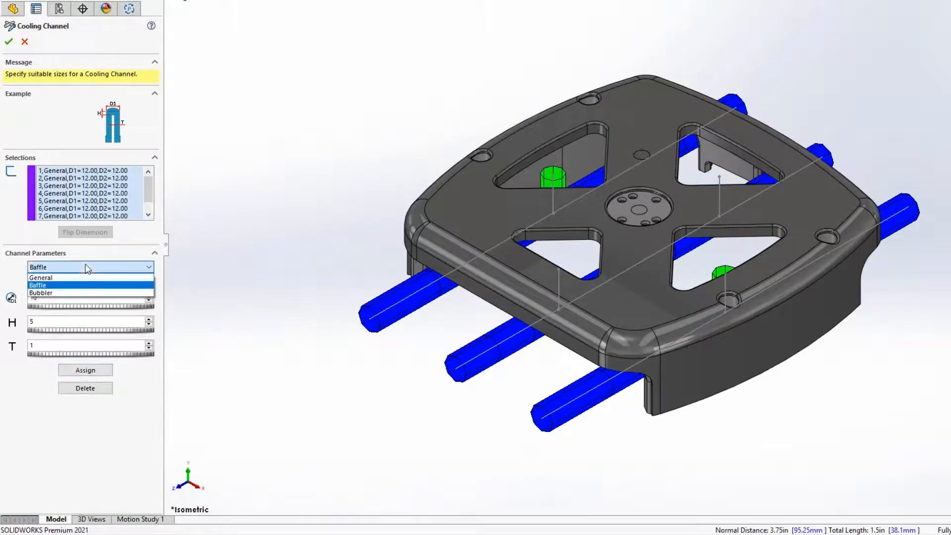
left_click(79, 297)
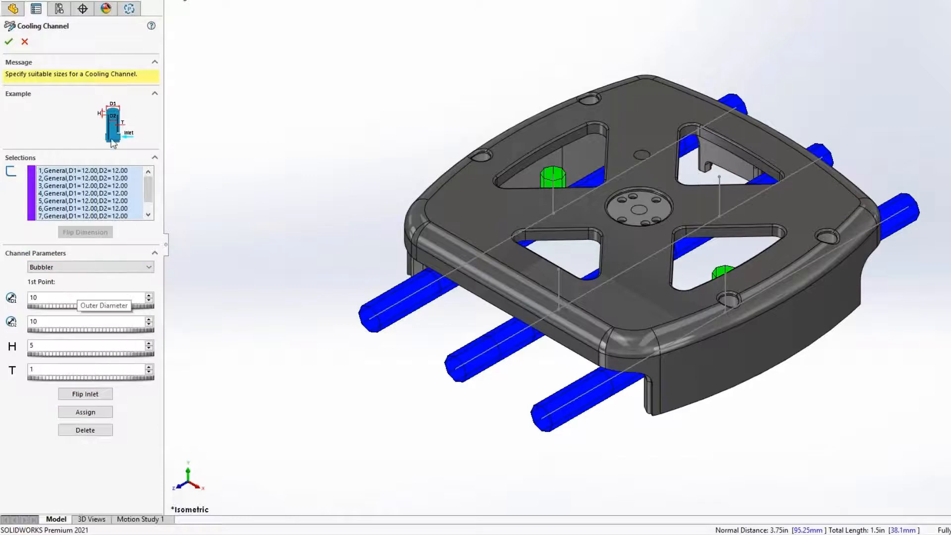
double_click(51, 320)
type("6")
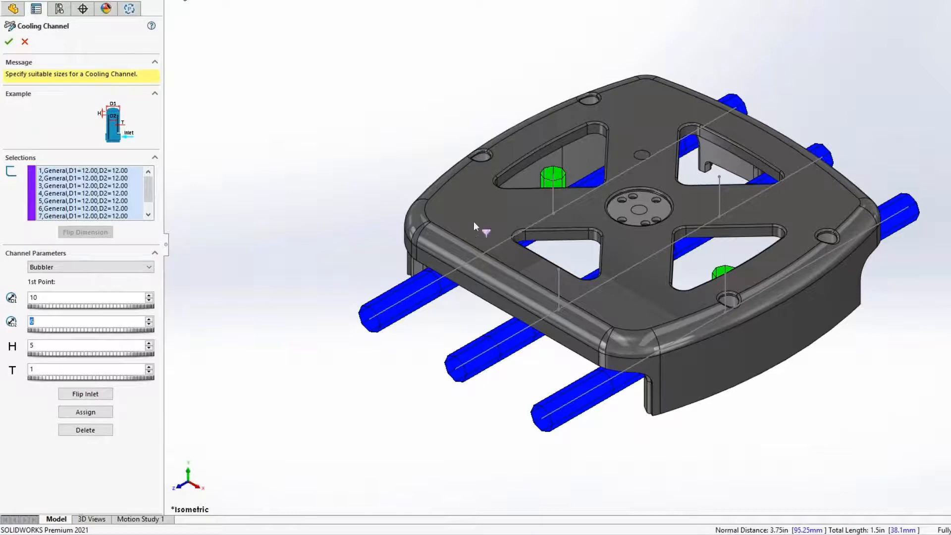
left_click(720, 198)
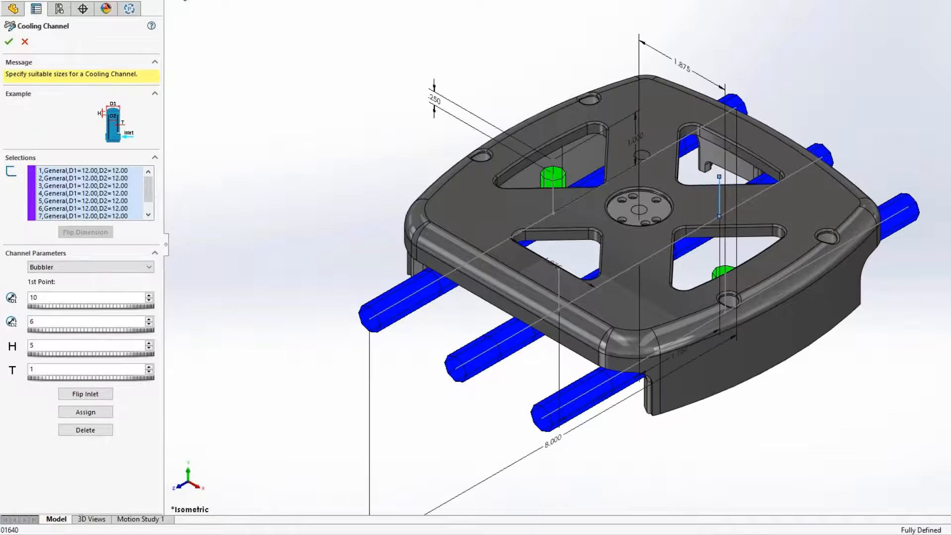
left_click(558, 281)
left_click(89, 408)
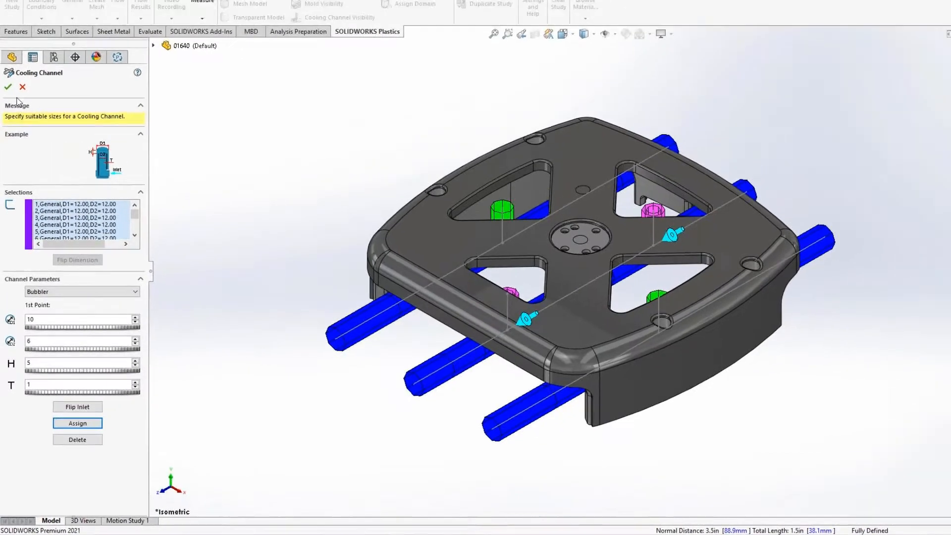
left_click(7, 108)
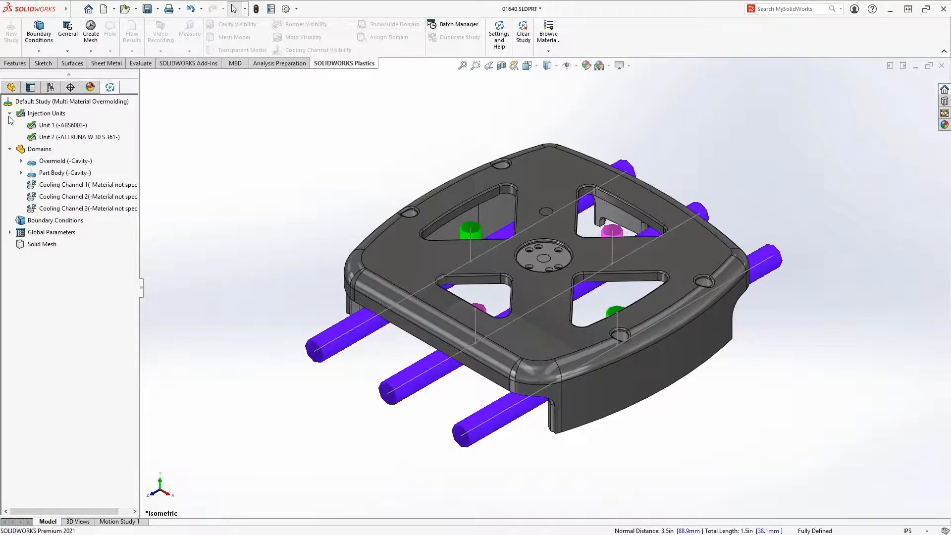
Create a bounding-box virtual mold and resize it around the part to about X 93.5, Y 43.5 and Z 115 mm
right_click(36, 150)
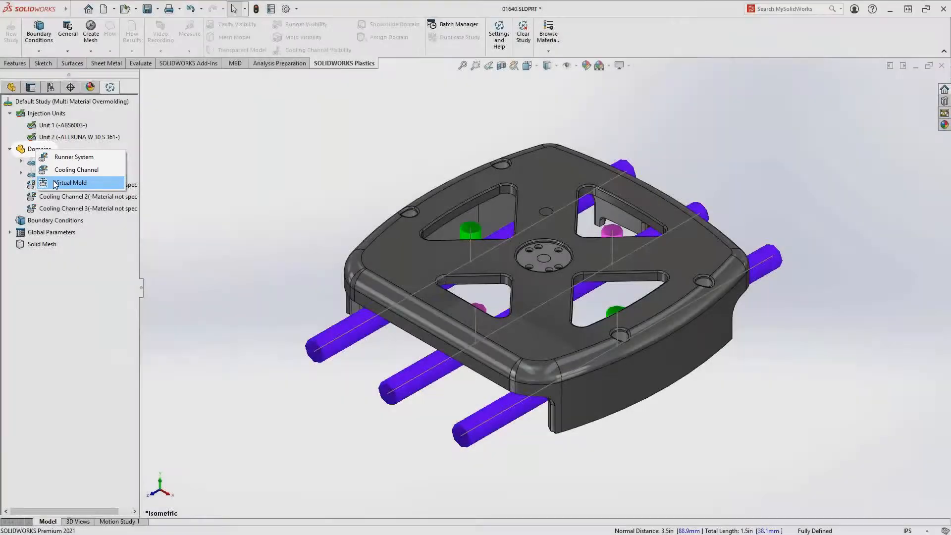
left_click(54, 183)
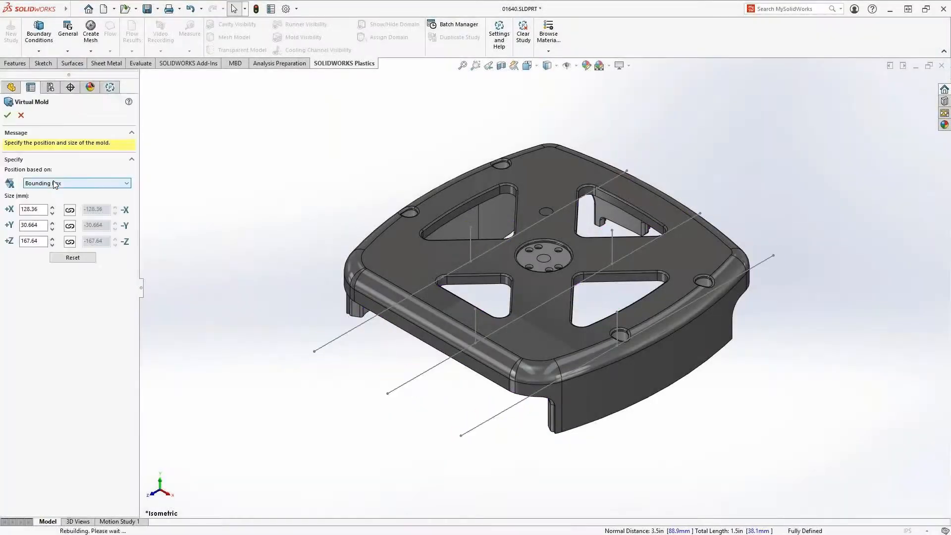
left_click_drag(267, 448, 351, 405)
left_click_drag(763, 416, 707, 383)
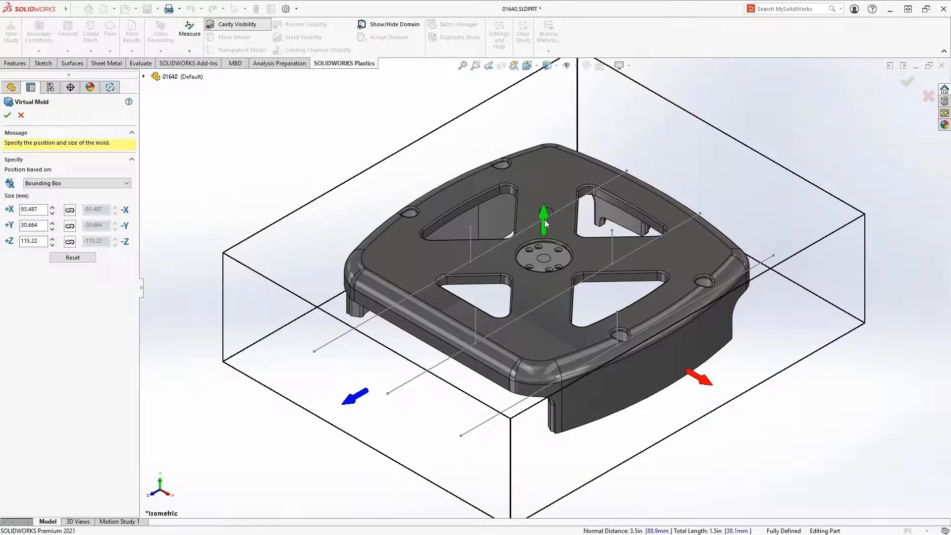
left_click_drag(544, 222, 545, 198)
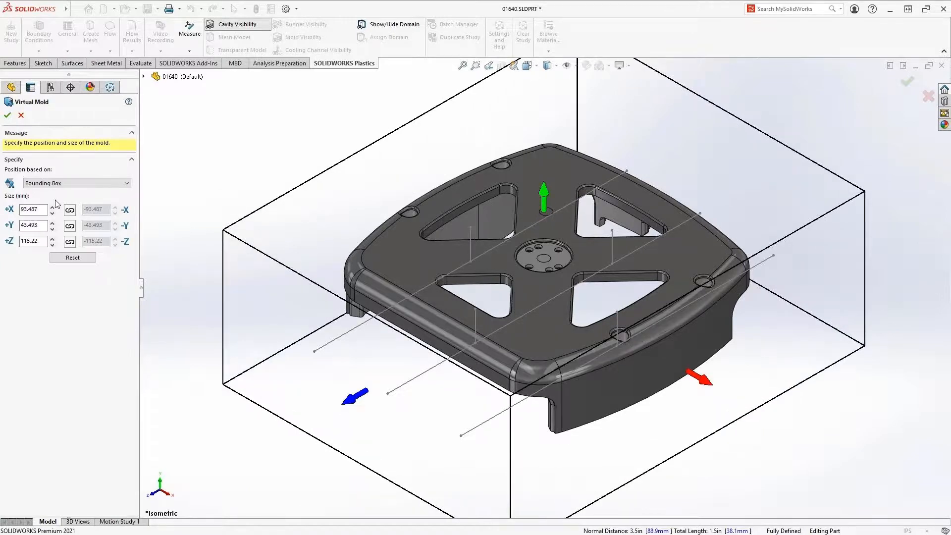
Set the virtual mold size to X 110, Y 45 and Z 125 mm and accept the mold
double_click(26, 209)
type("110")
key("Tab")
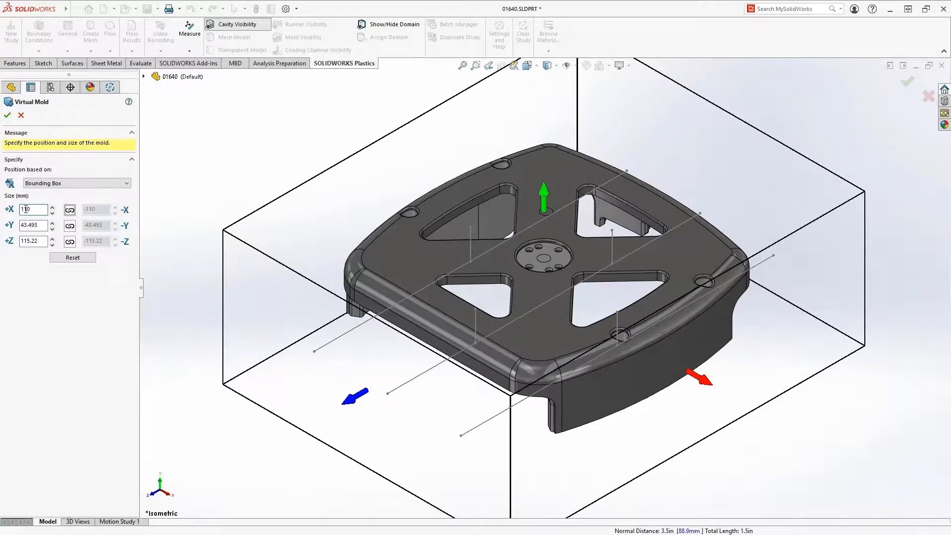
key("Tab")
type("45")
key("Tab")
key("Tab")
type("125")
key("Tab")
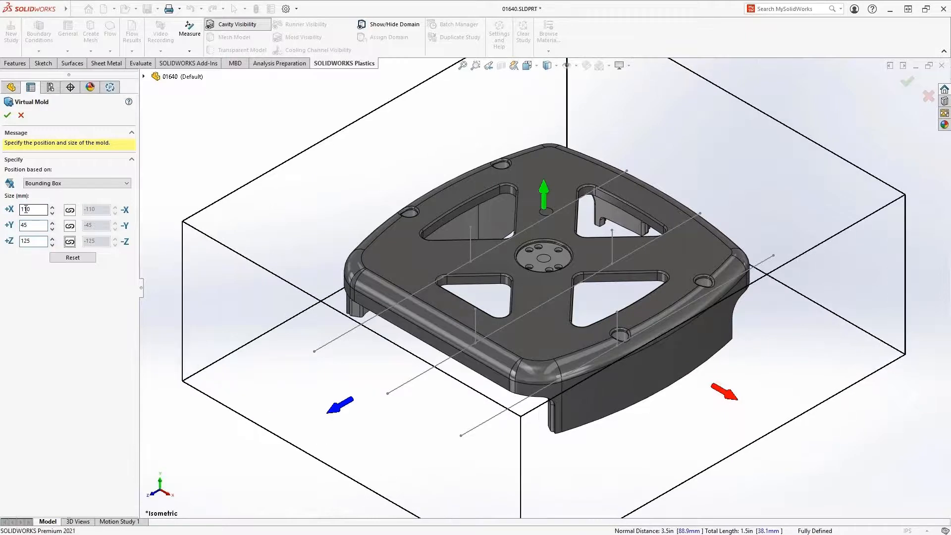
left_click(8, 116)
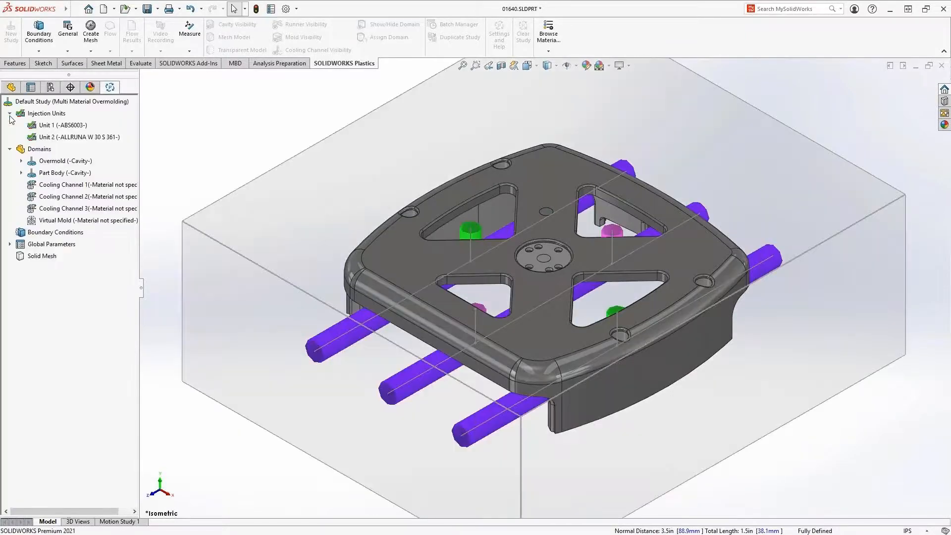
Assign Water as the coolant of all three cooling channels and Steel - 420SS as the virtual mold material
left_click(64, 184)
left_click(62, 208, "shift")
right_click(58, 209)
mouse_move(94, 229)
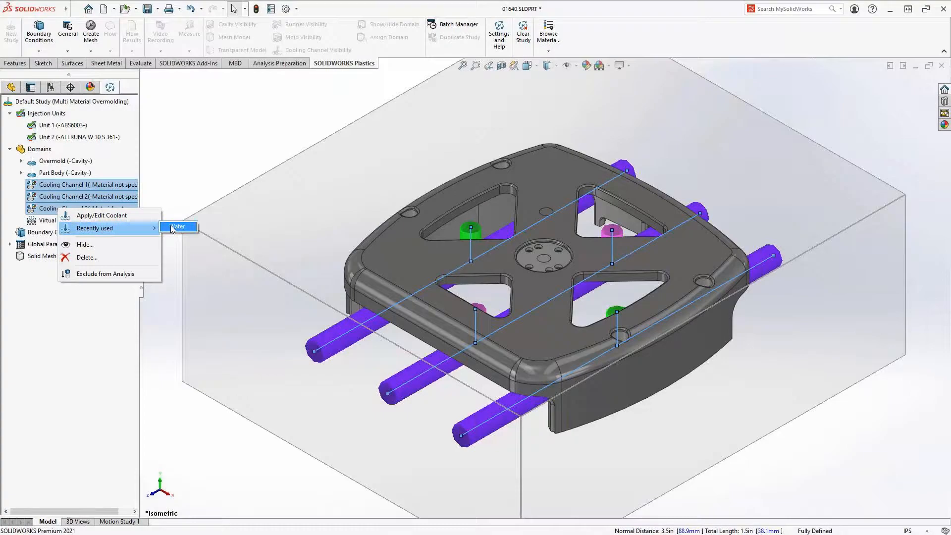
left_click(174, 227)
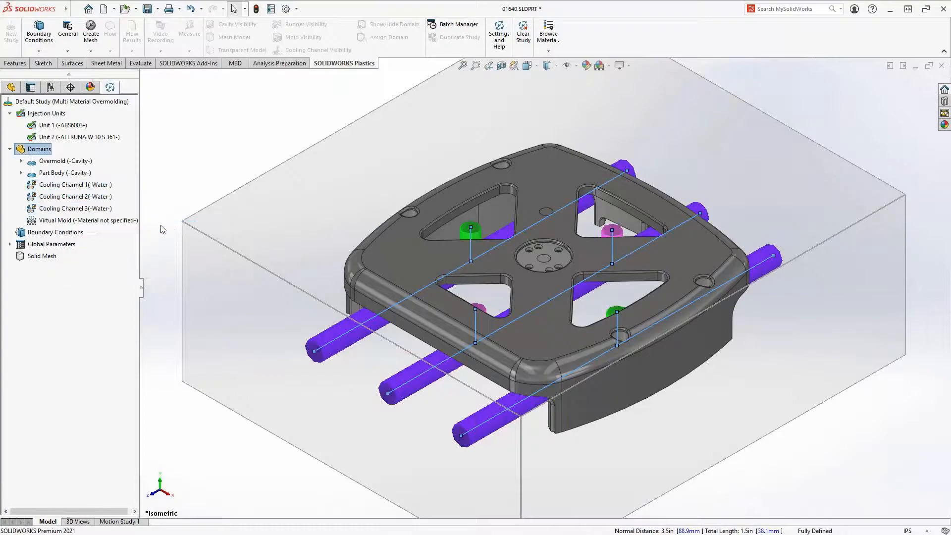
right_click(66, 222)
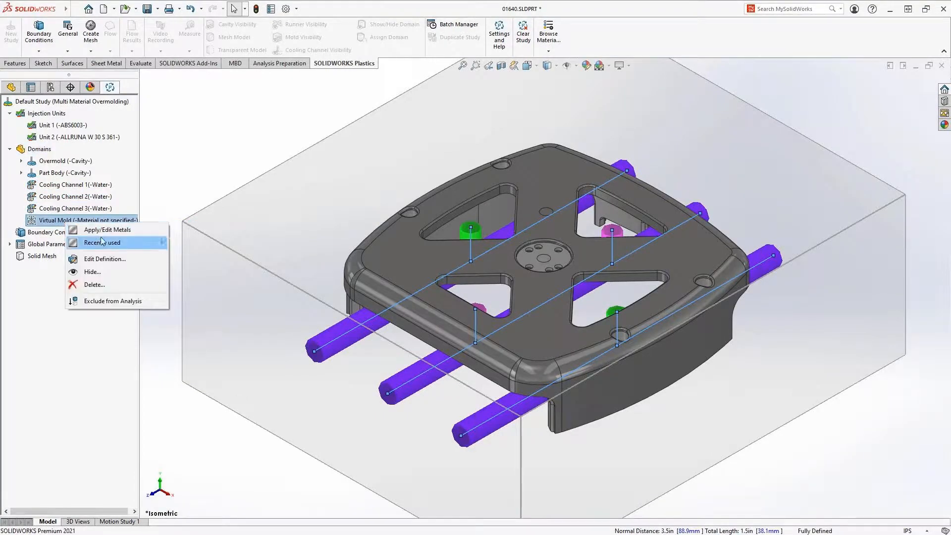
left_click(174, 241)
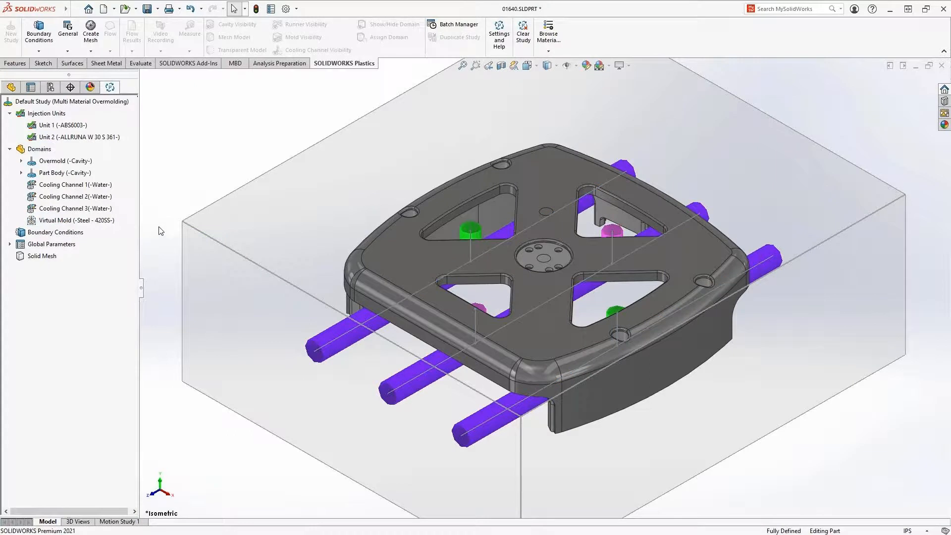
Add injection locations on the face at the centre of the hub and on the small round face behind it
right_click(48, 235)
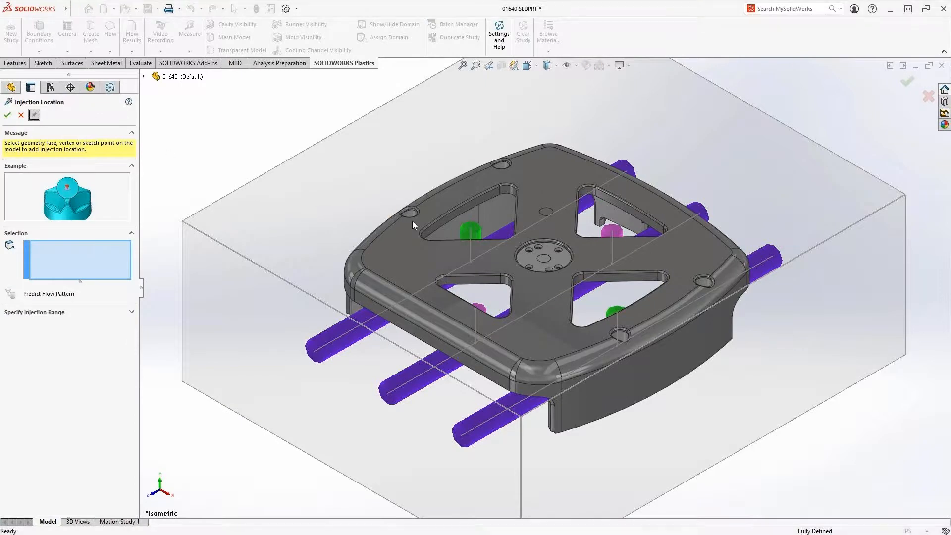
left_click(543, 259)
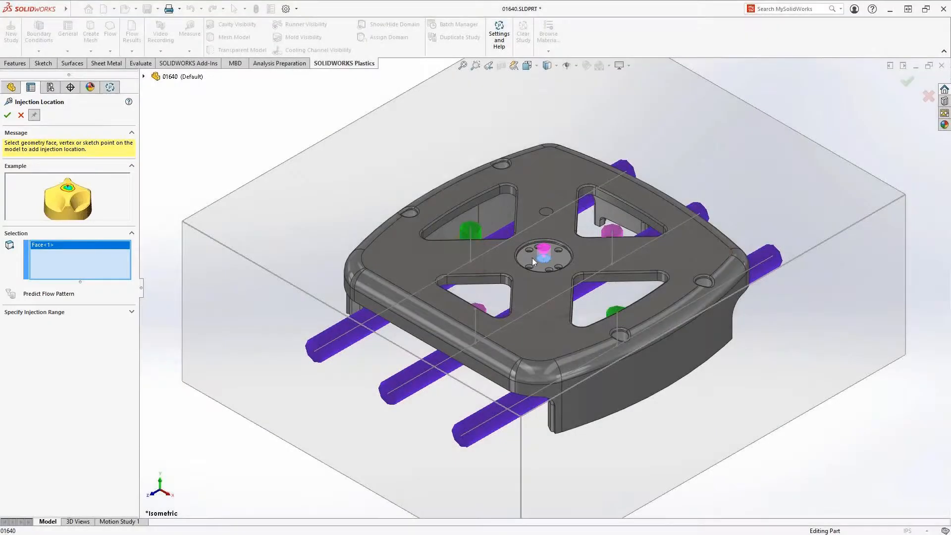
right_click(353, 178)
left_click(383, 242)
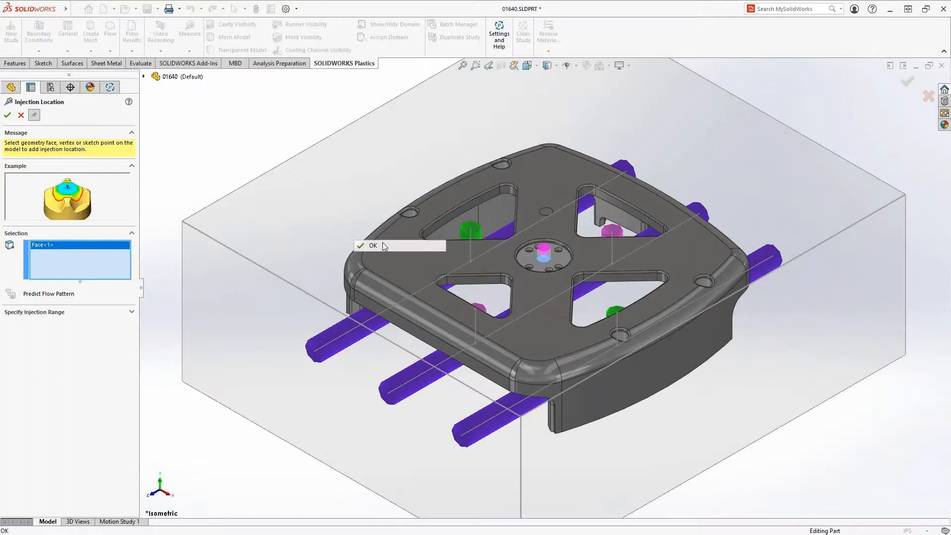
left_click(545, 212)
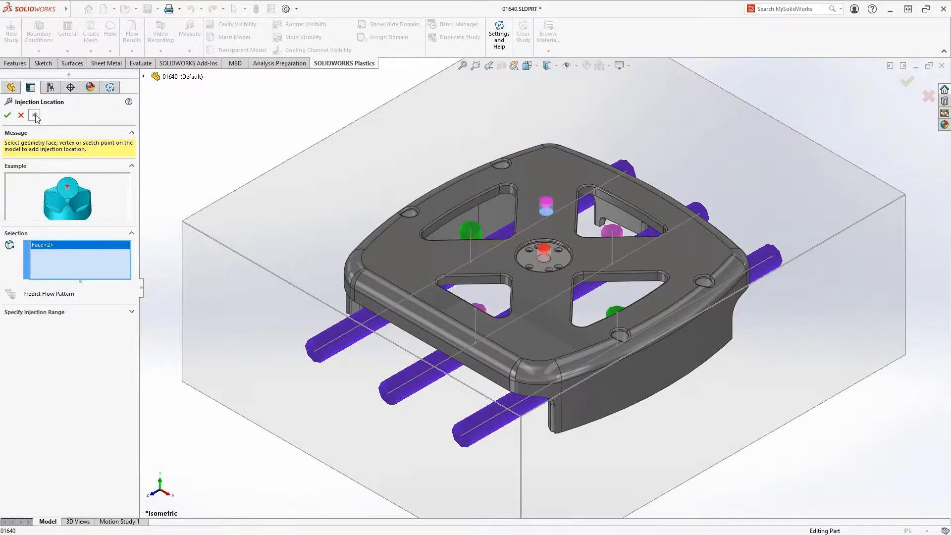
left_click(20, 116)
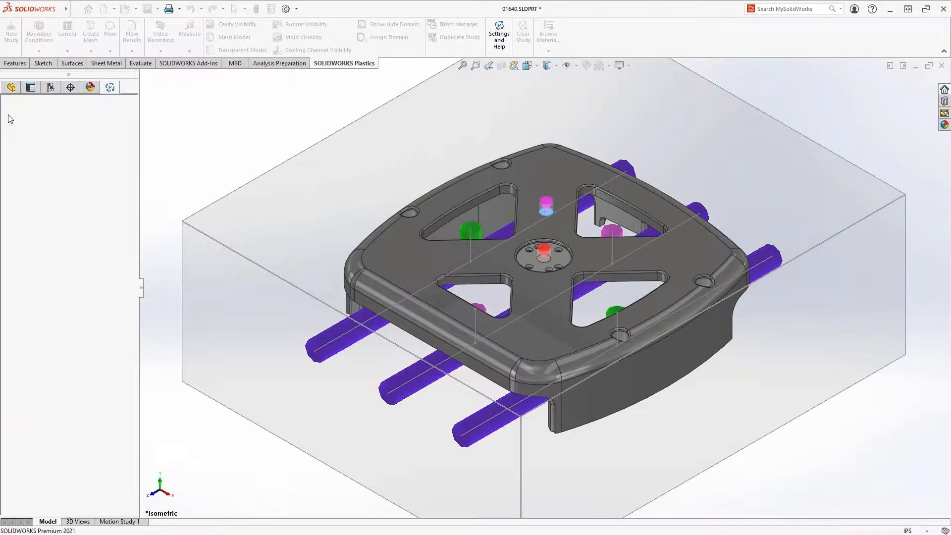
Define coolant inlets at the front ends and outlets at the rear ends of the three long channels, with a 200 cc/s flow rate
right_click(55, 233)
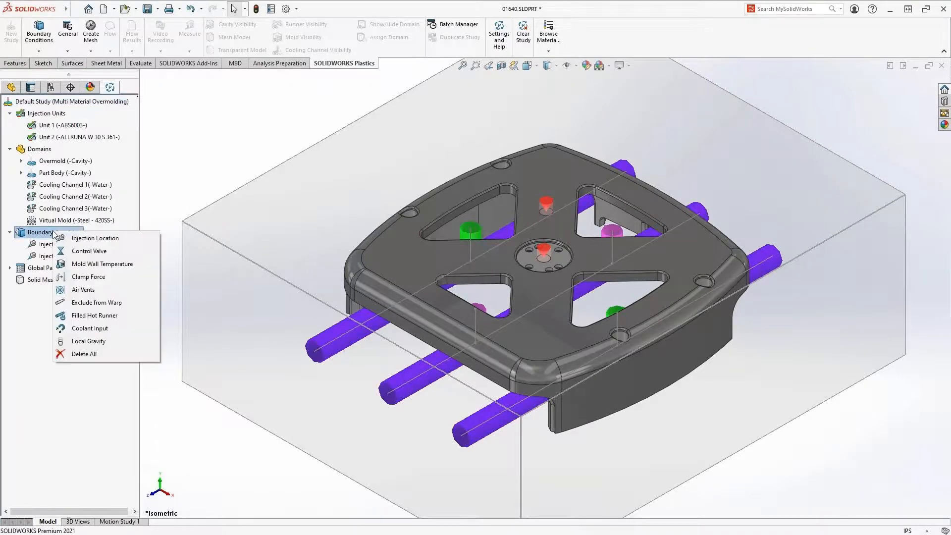
left_click(79, 328)
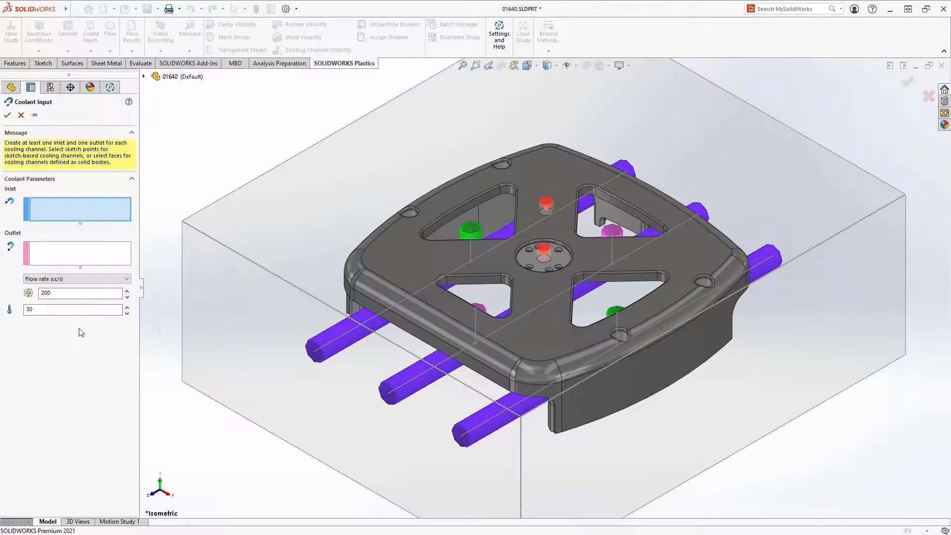
left_click(34, 115)
left_click(461, 439)
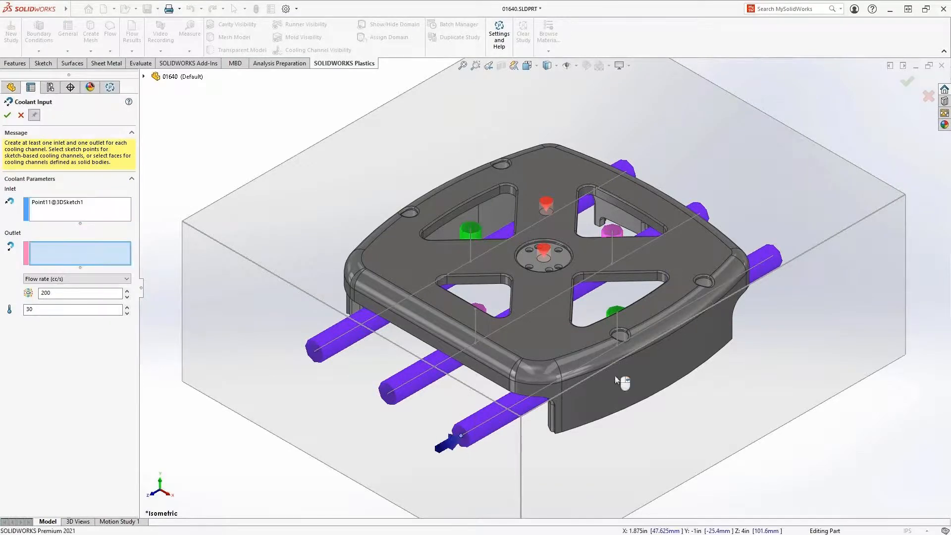
left_click(771, 257)
left_click(701, 214)
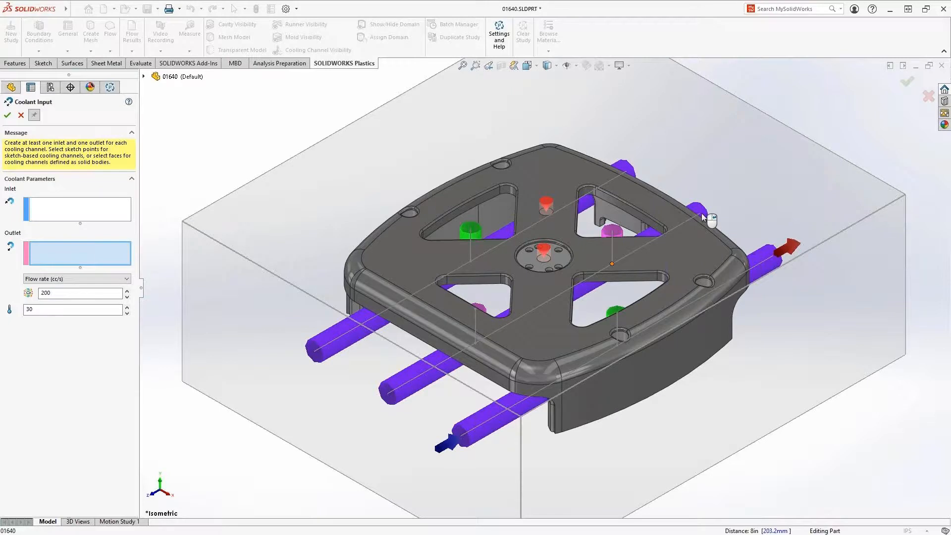
left_click(392, 395)
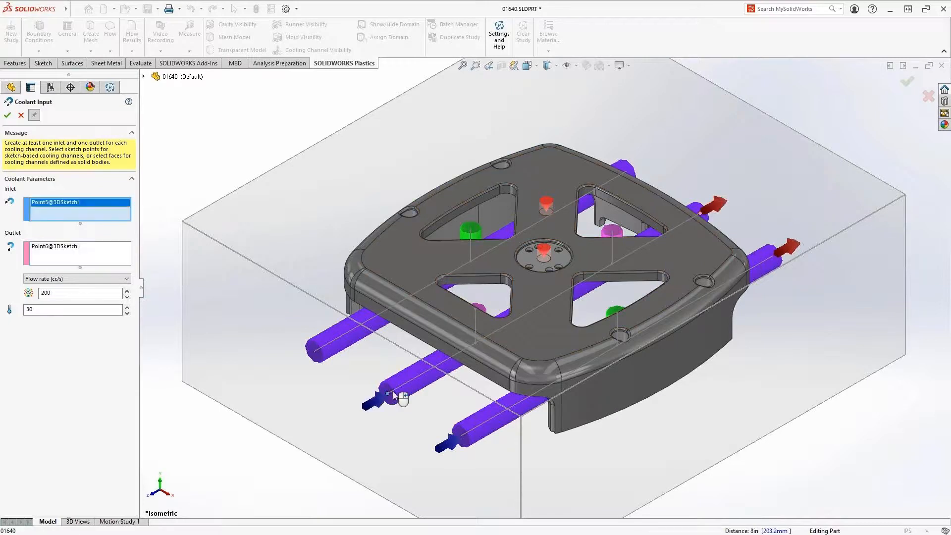
left_click(317, 354)
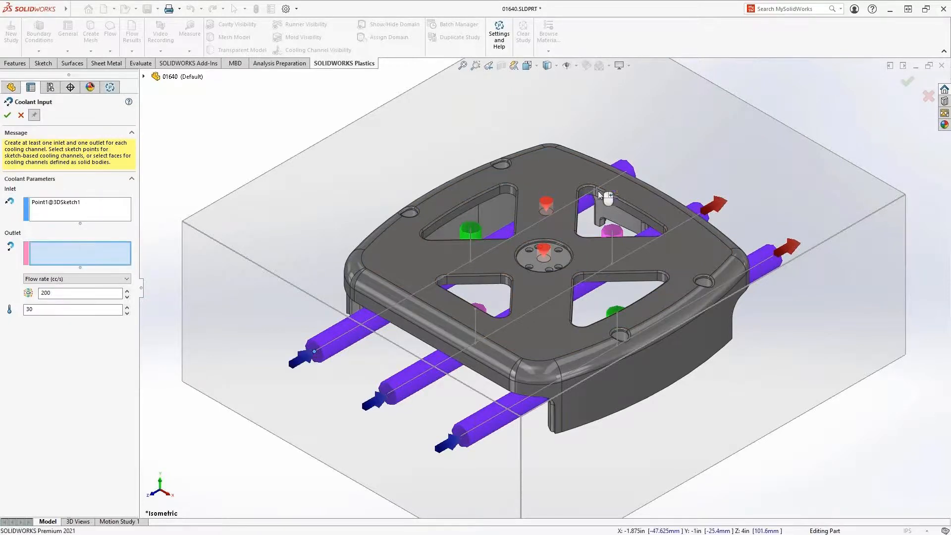
left_click(626, 168)
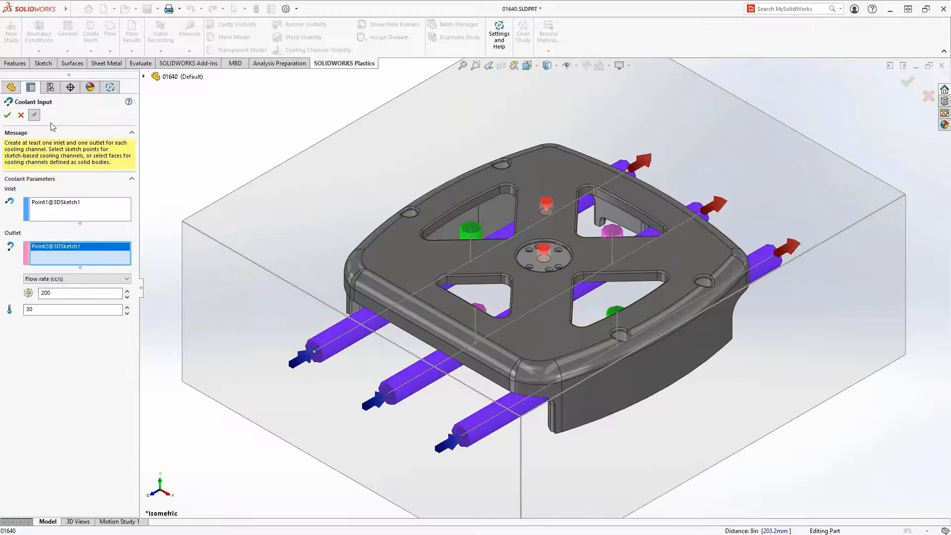
left_click(8, 116)
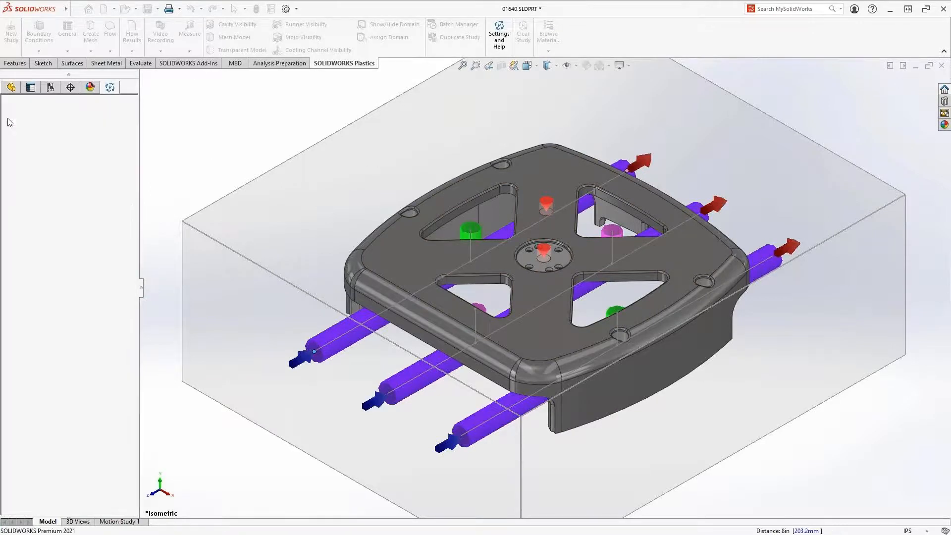
Add a clamp force boundary condition using the Top Plane as its direction
right_click(48, 232)
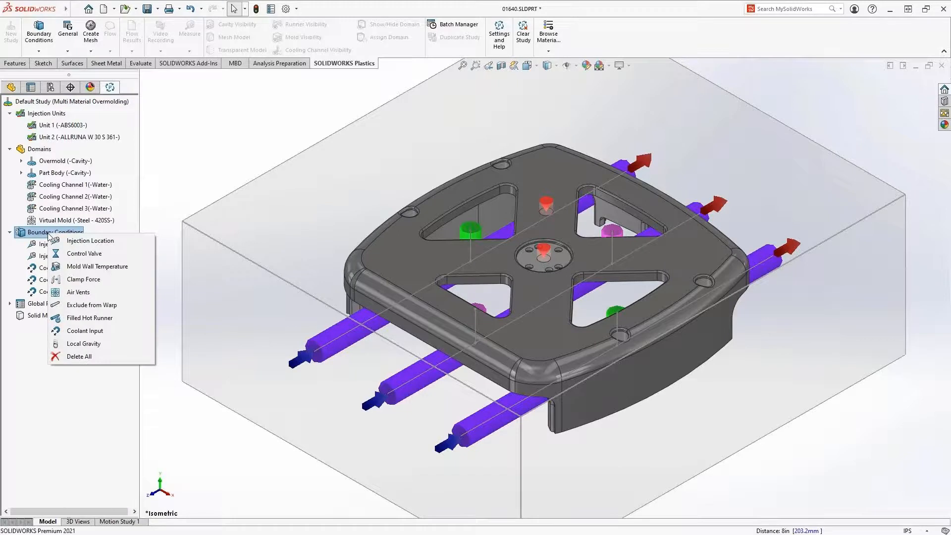
left_click(69, 280)
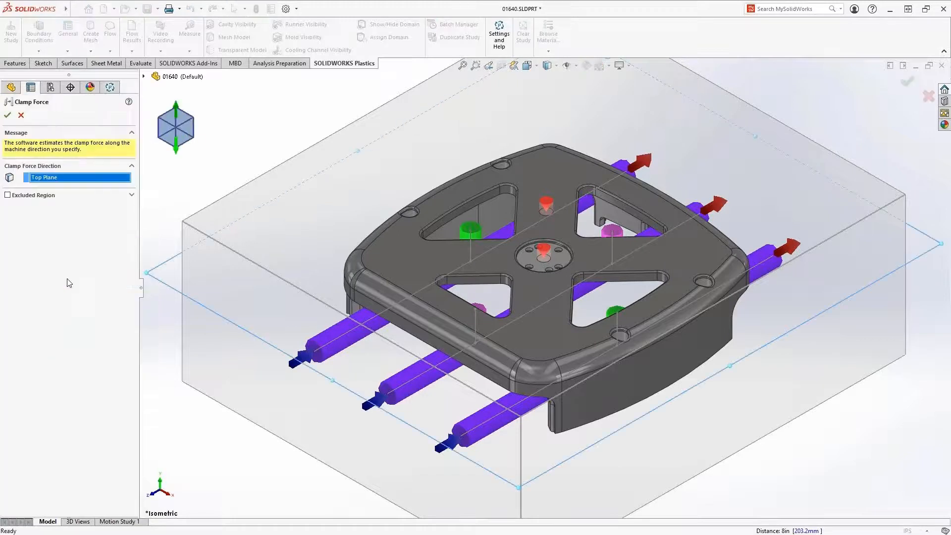
left_click(8, 116)
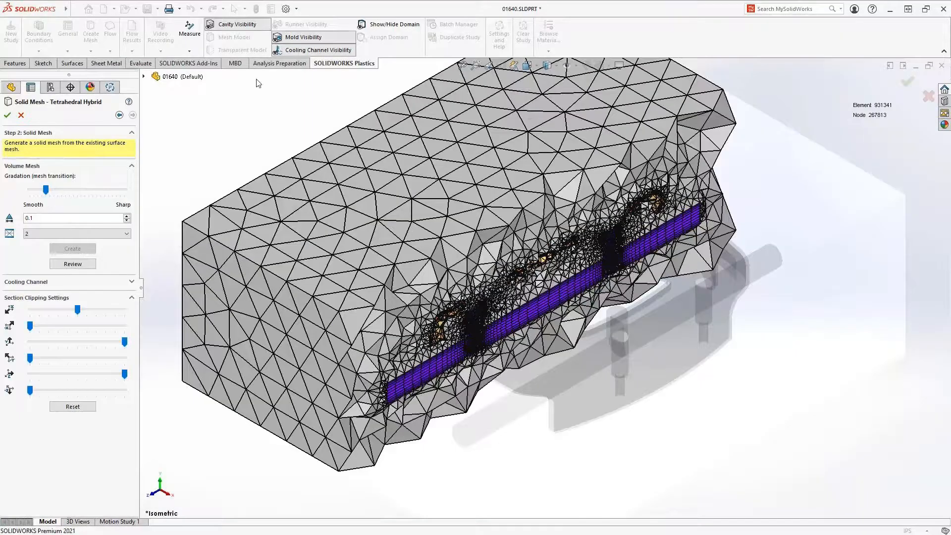
Examine the cooling channel mesh up close with the mold and cavity hidden, and restore the isometric view with both shown
left_click(297, 38)
left_click(234, 28)
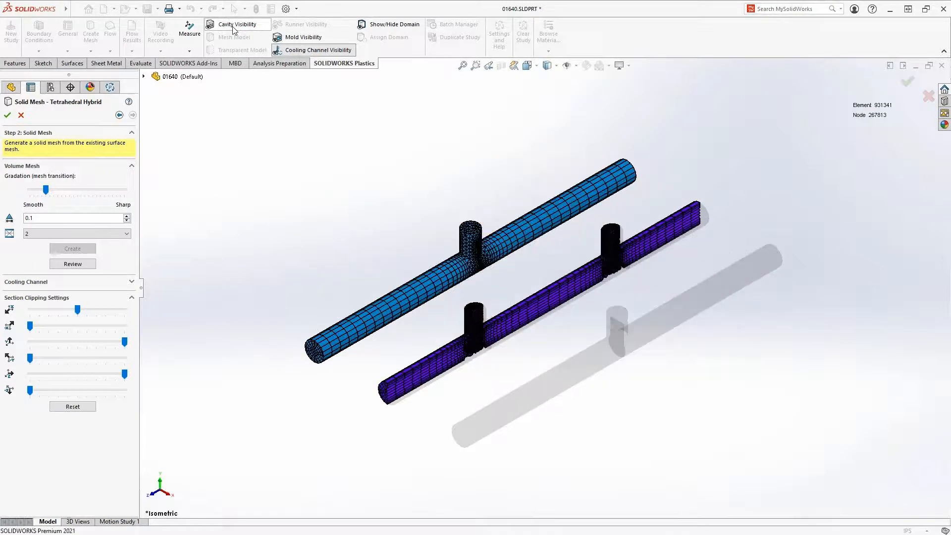
left_click_drag(391, 204, 558, 381)
key("Escape")
mouse_move(590, 303)
middle_mouse_down()
mouse_move(552, 268)
mouse_move(577, 302)
middle_mouse_up()
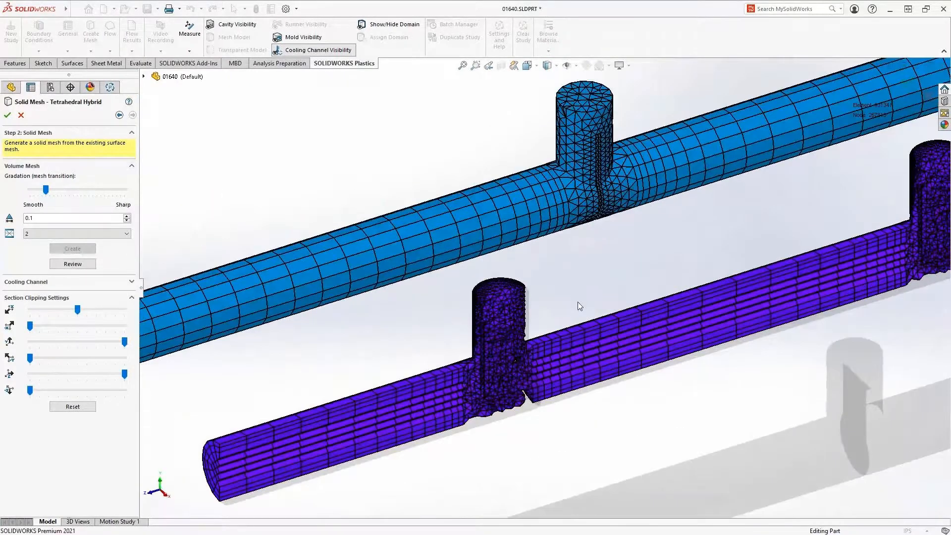
key("ctrl+7")
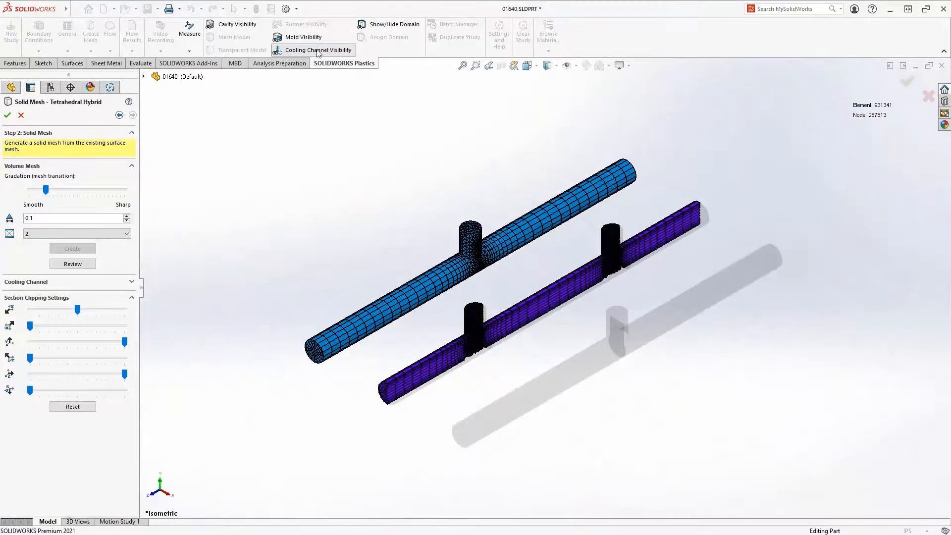
left_click(300, 37)
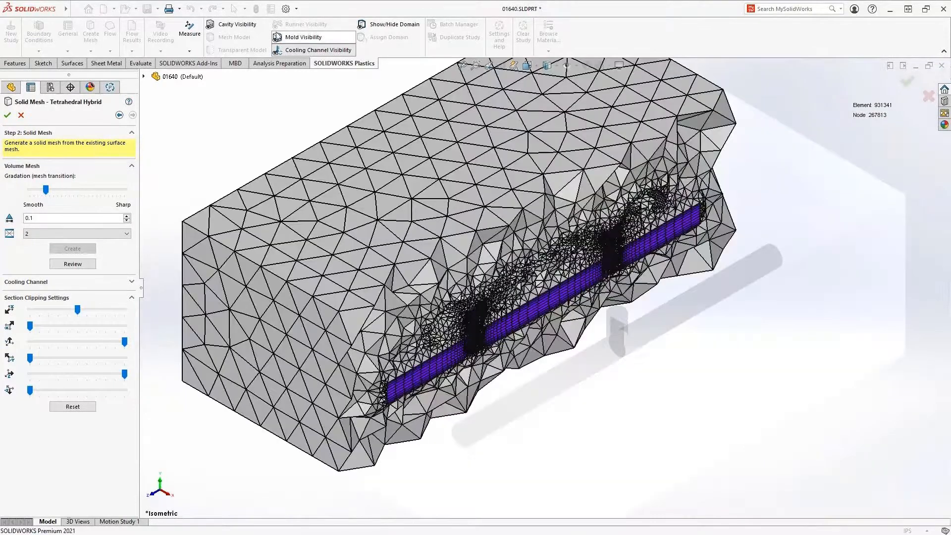
left_click(241, 26)
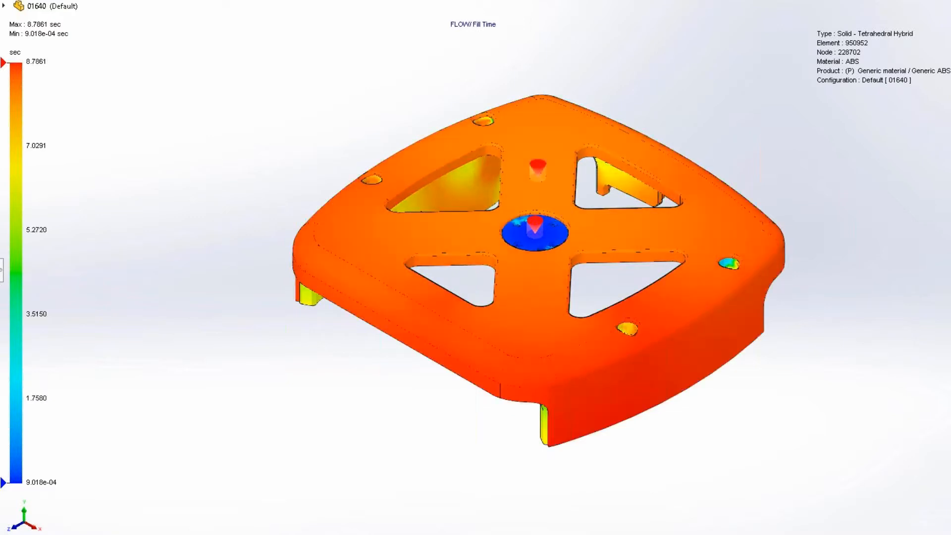
Inspect the fill time plot from another angle and display the weld lines and air traps in the flow results
mouse_move(393, 455)
middle_mouse_down()
mouse_move(400, 387)
mouse_move(348, 173)
mouse_move(274, 177)
mouse_move(460, 316)
mouse_move(425, 397)
mouse_move(371, 466)
mouse_move(382, 467)
middle_mouse_up()
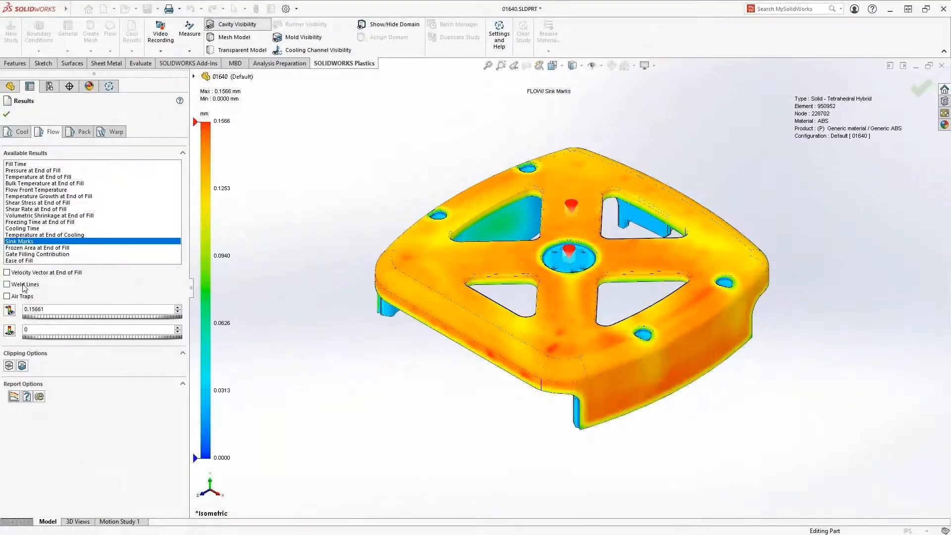
left_click(23, 285)
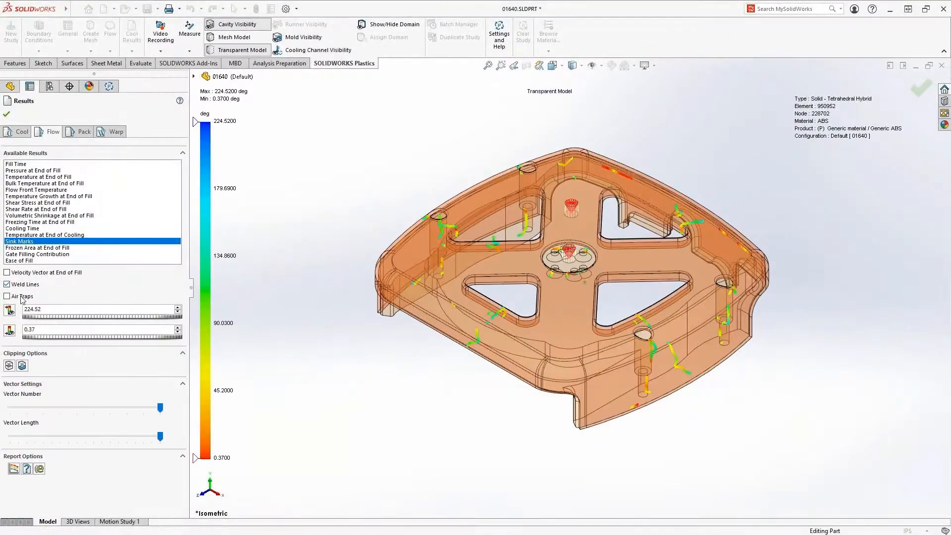
left_click(22, 297)
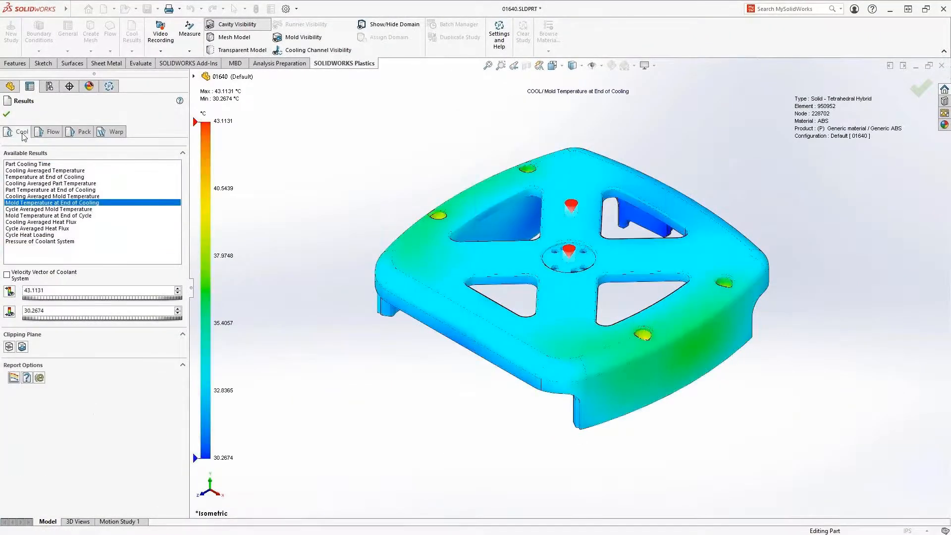
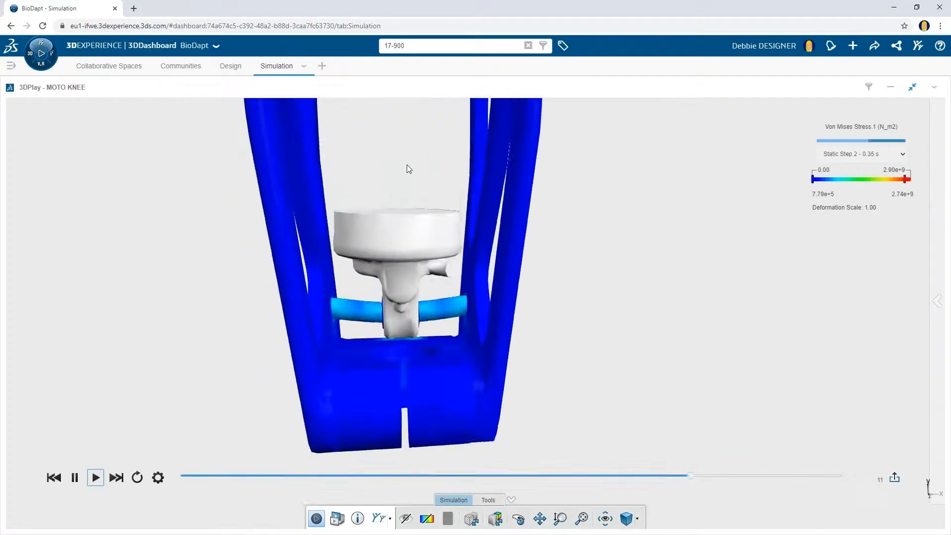
Examine the MOTO KNEE stress animation around the lower bracket and display the Von Mises stress at Static Step.1 - 1 s
middle_click_drag(408, 168, 702, 222)
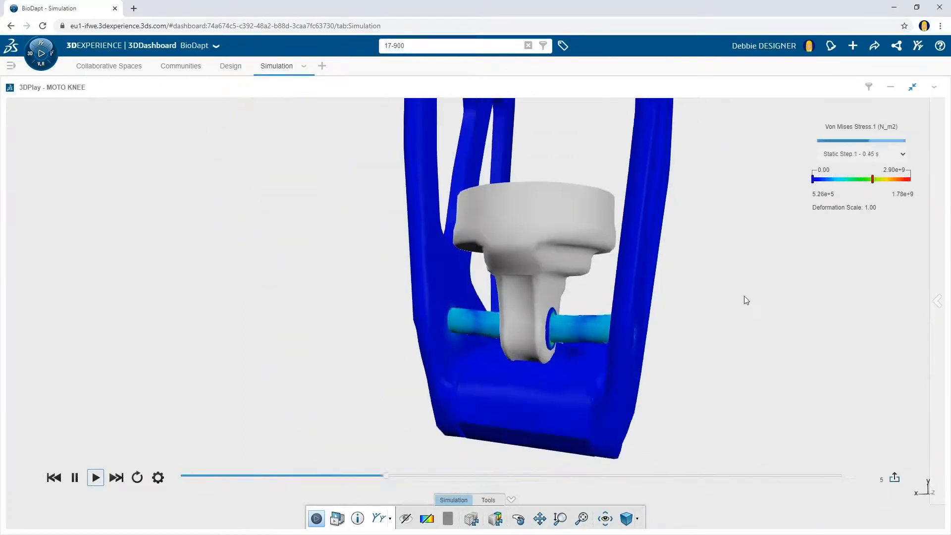
scroll(729, 369, "up", 3)
middle_click_drag(729, 367, 633, 308)
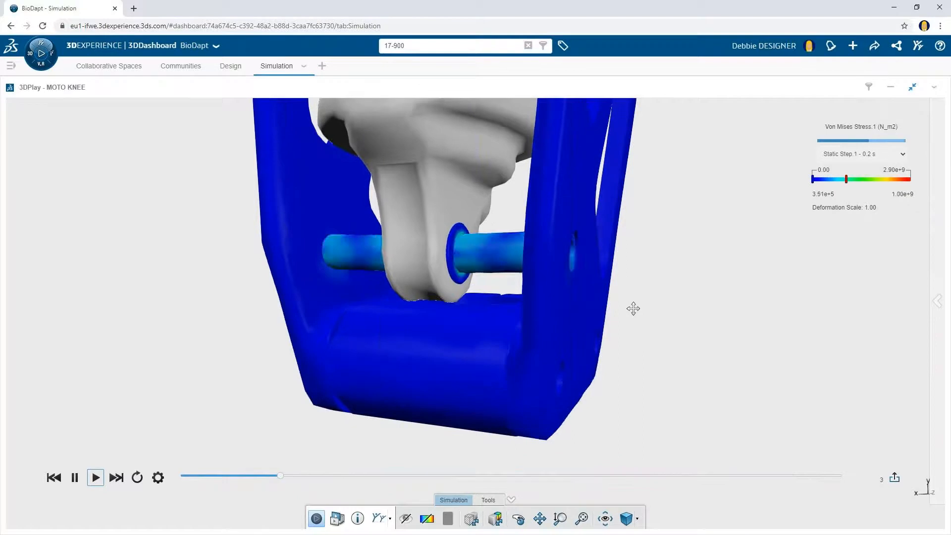
left_click(318, 519)
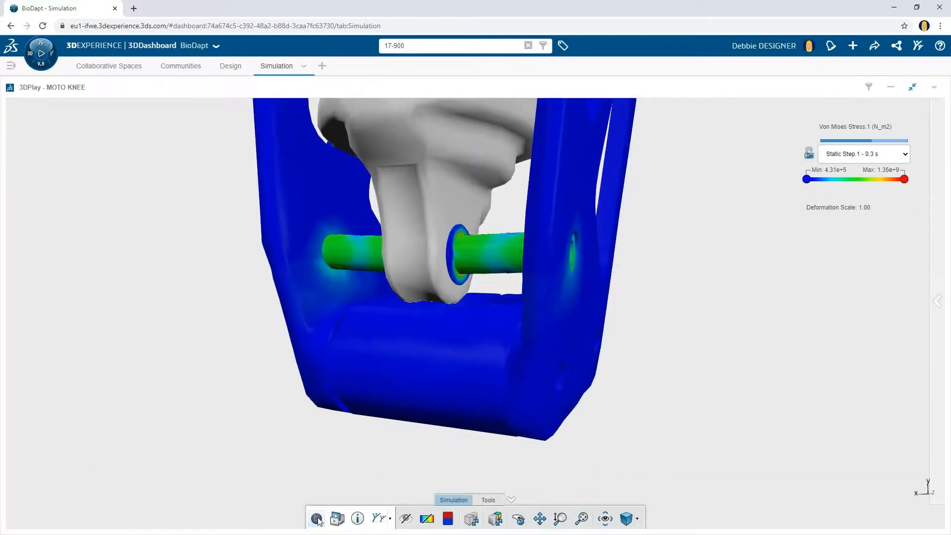
left_click(902, 155)
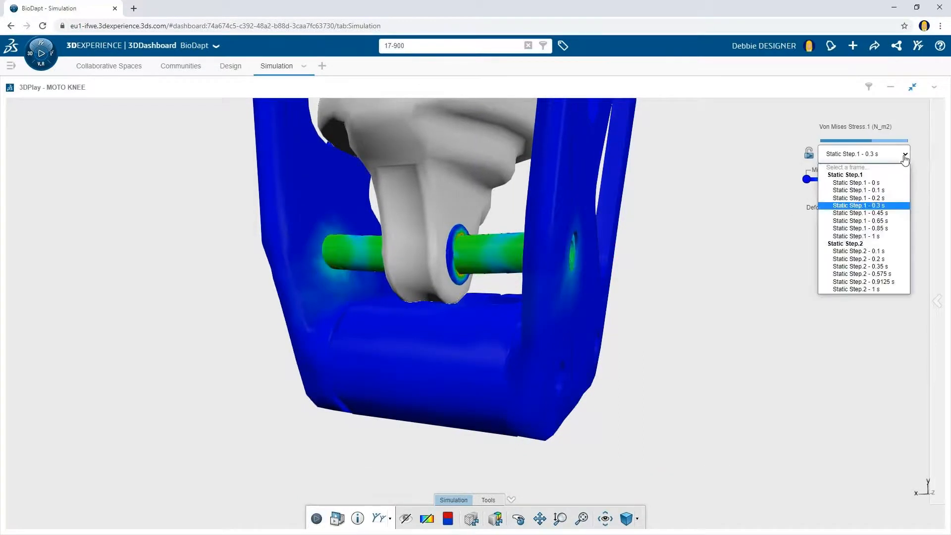
left_click(860, 236)
left_click_drag(659, 318, 740, 339)
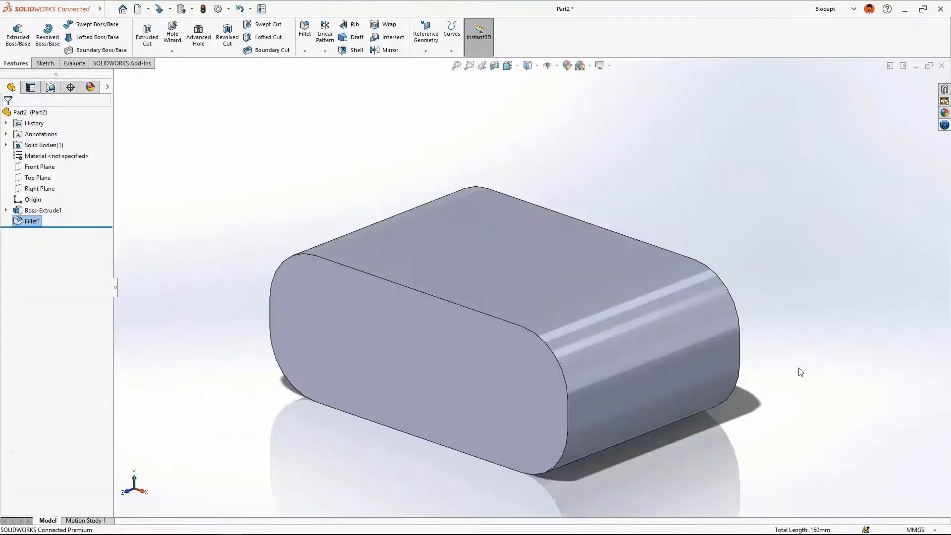
Complete the lug outline on the plate's front face with a tangent arc and a vertical line ending at X 32.5, Y 2.5 mm
left_click(504, 328)
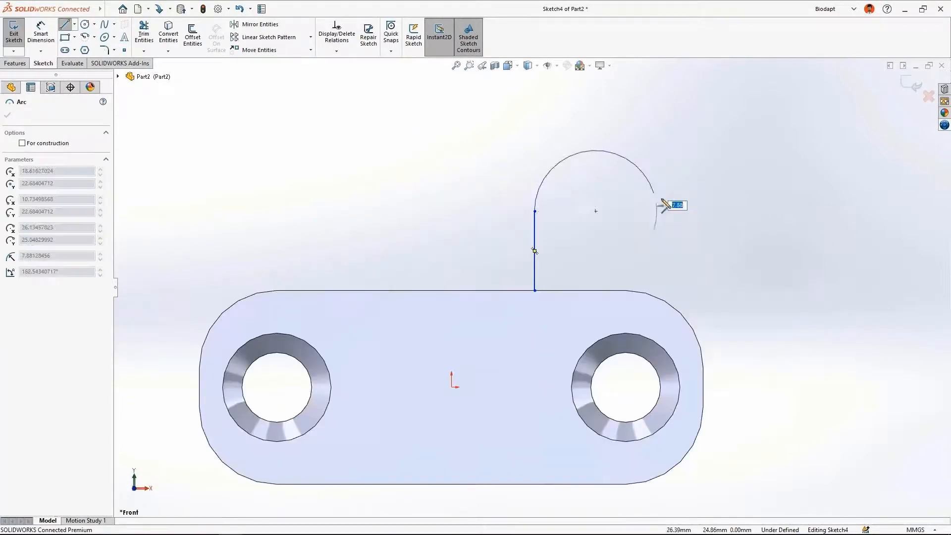
left_click(703, 211)
double_click(703, 367)
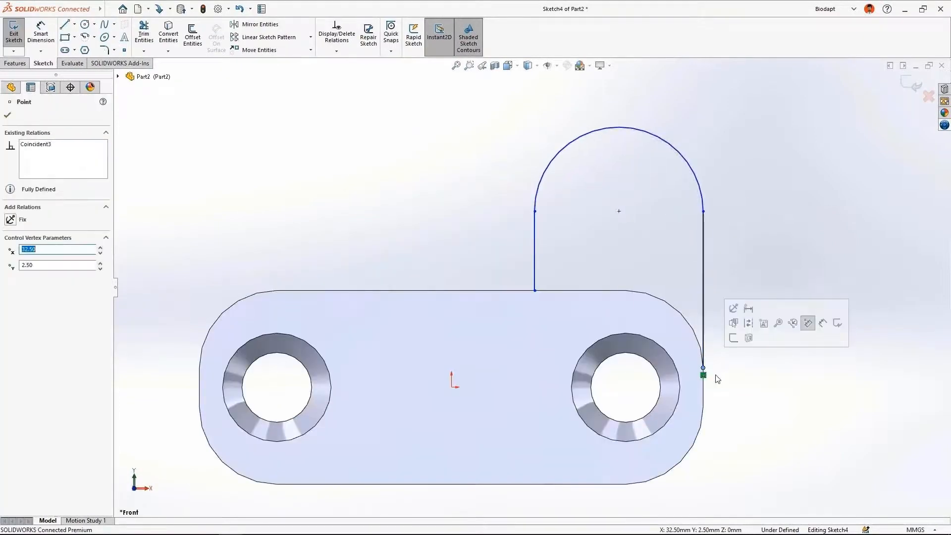
key("Escape")
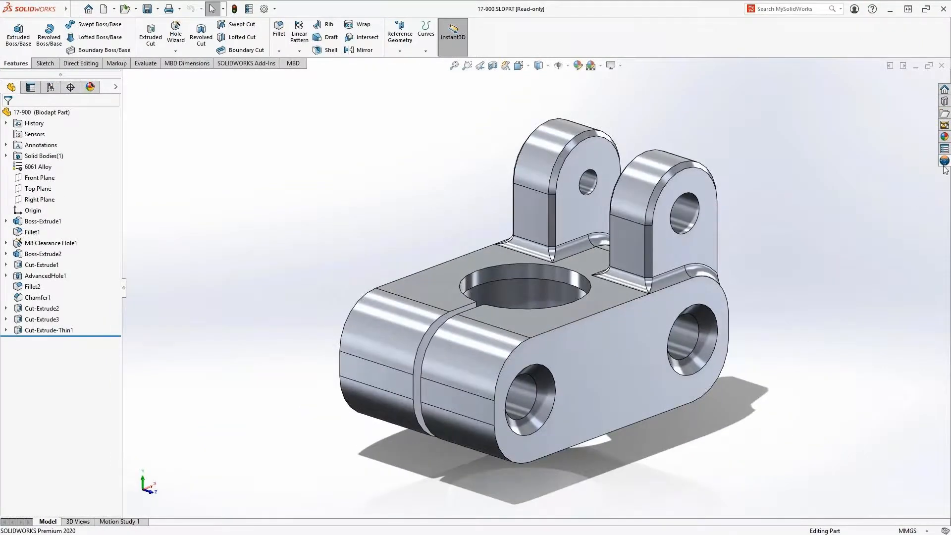
Launch Linear Structural Validation for the 17-900 part from the Structural Designer role in the 3DEXPERIENCE services
left_click(945, 161)
left_click(801, 81)
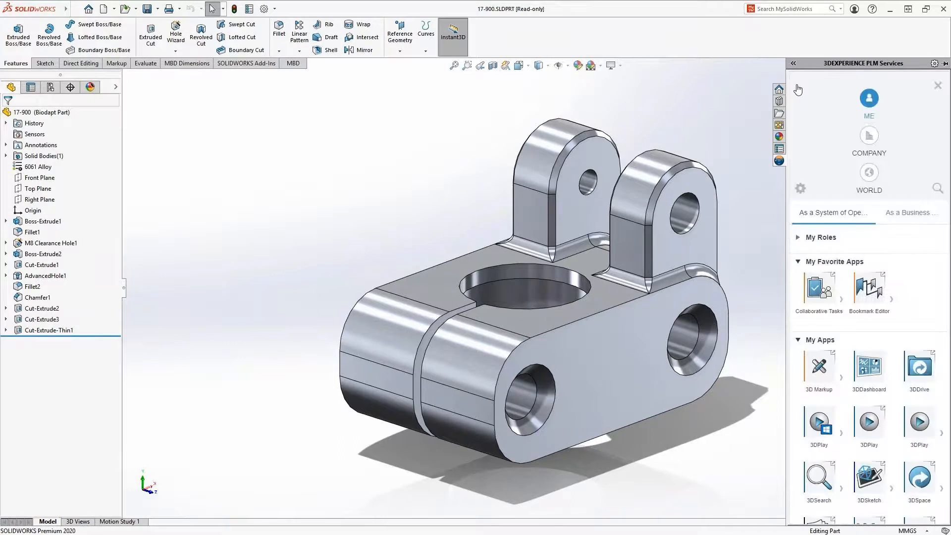
left_click(799, 237)
scroll(814, 297, "down", 5)
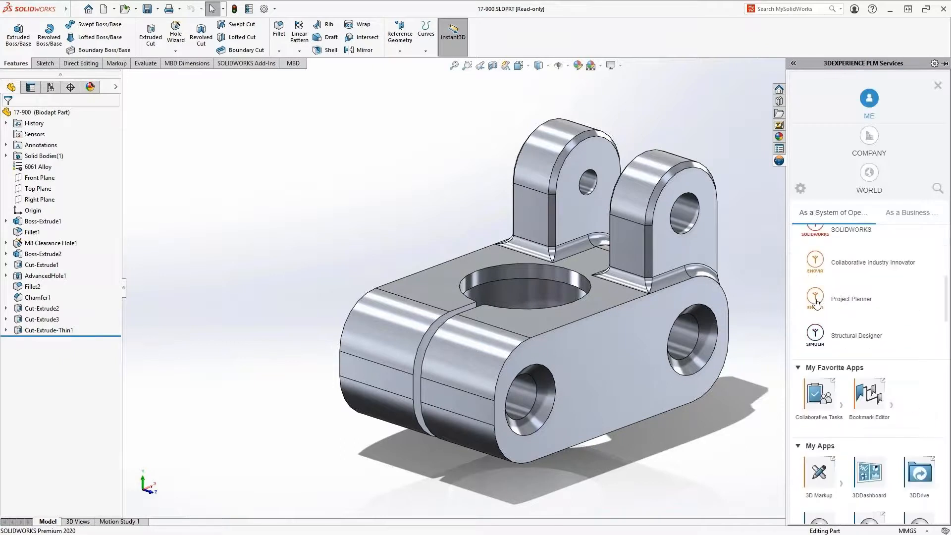
left_click(820, 335)
left_click(824, 291)
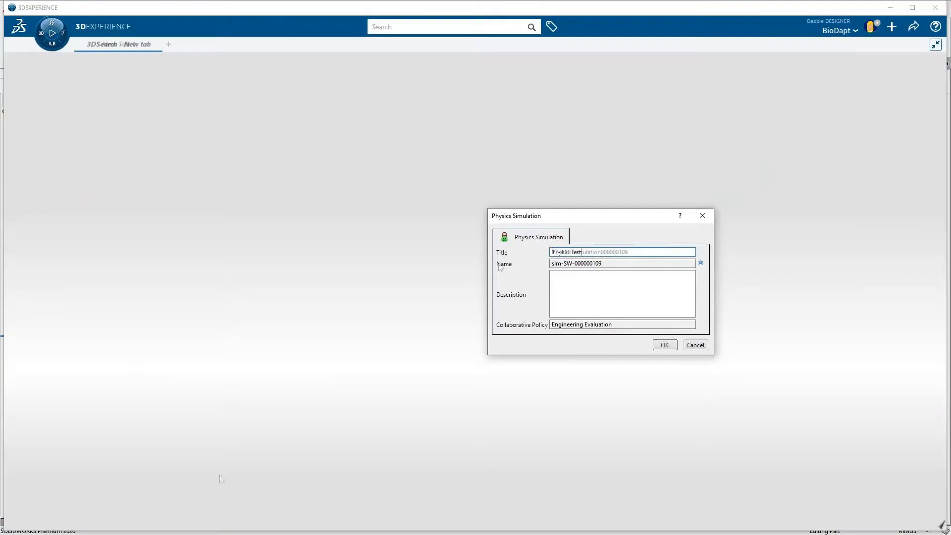
Create the physics simulation 17-900 Test with a Structural analysis case and apply the 6061-T6 material to the part
left_click(668, 345)
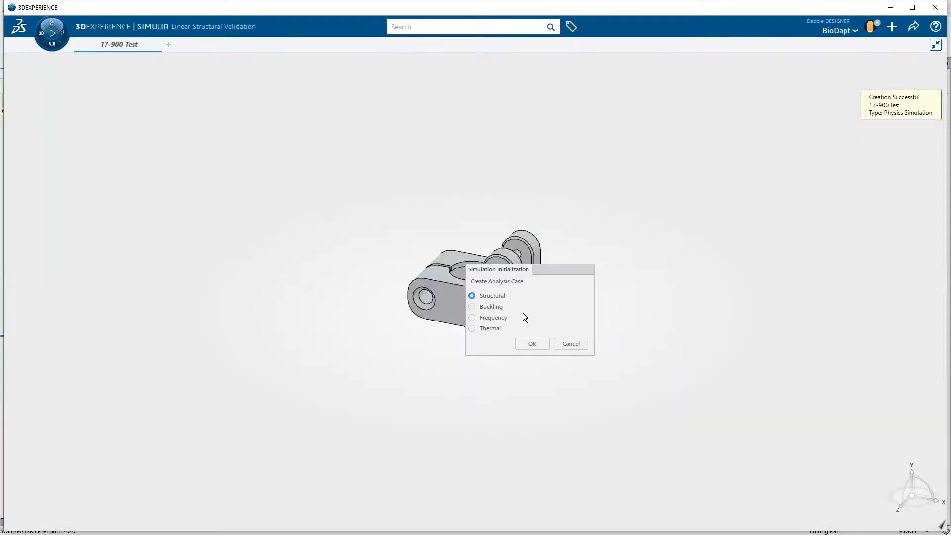
left_click(529, 346)
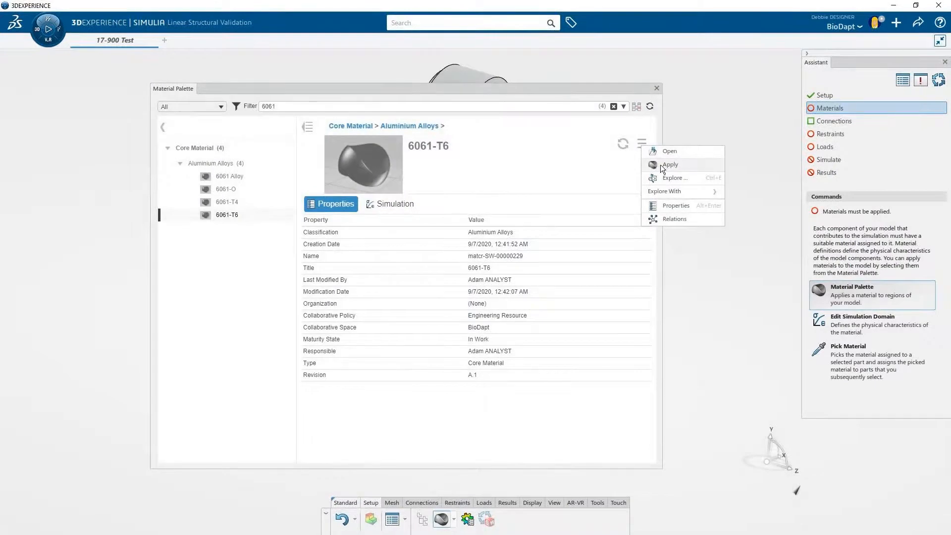
left_click(661, 164)
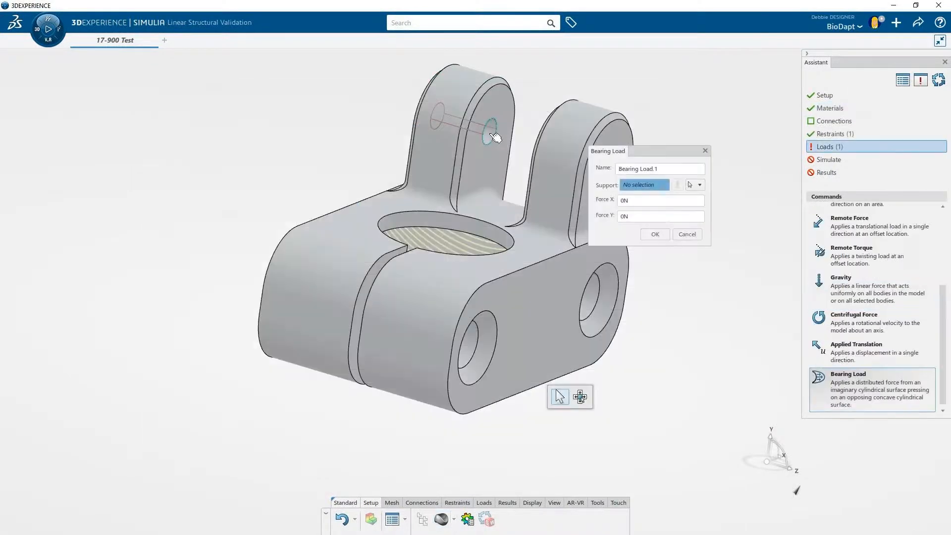
Apply a bearing load to the lug's pin hole and a clamp restraint to the cylindrical face of the large vertical bore
left_click(496, 138)
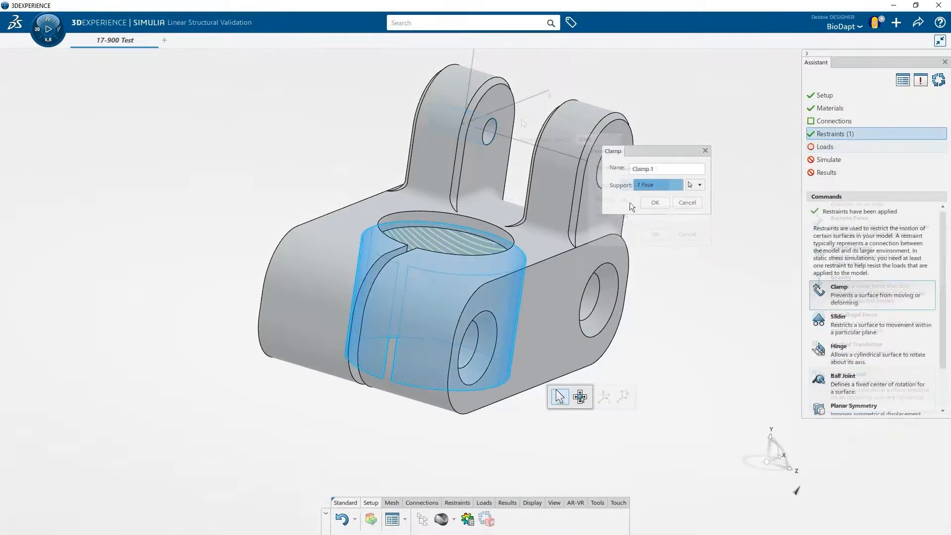
left_click(643, 201)
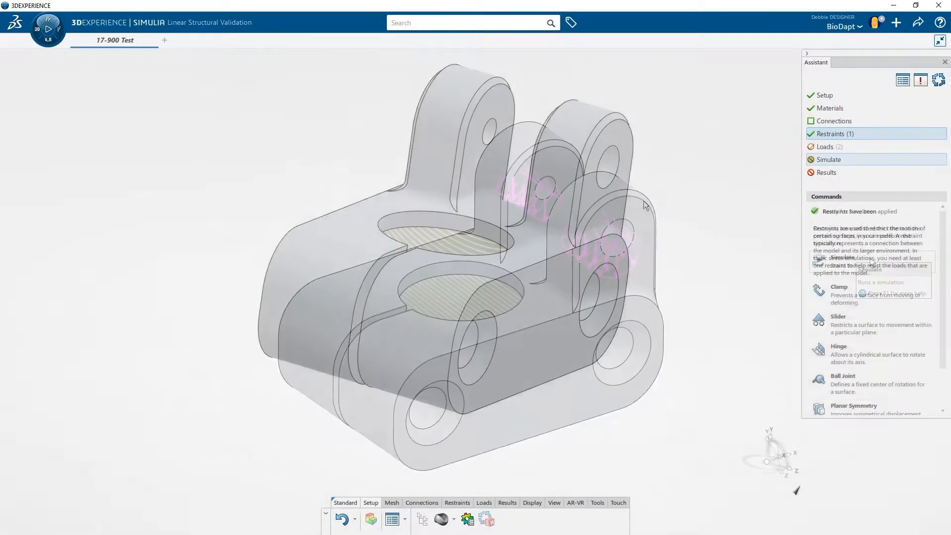
Run the simulation as Local Interactive with the Embedded license on 4 cores
left_click(870, 258)
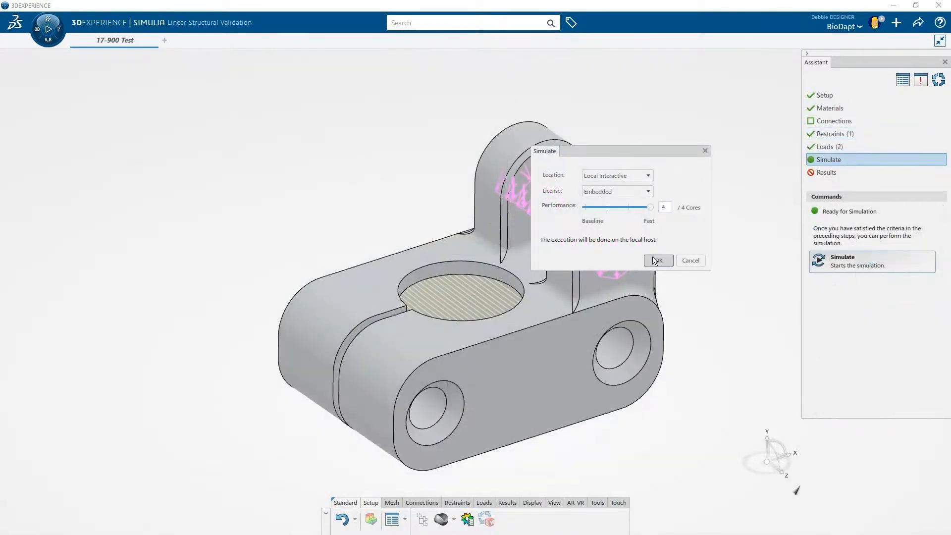
left_click(653, 257)
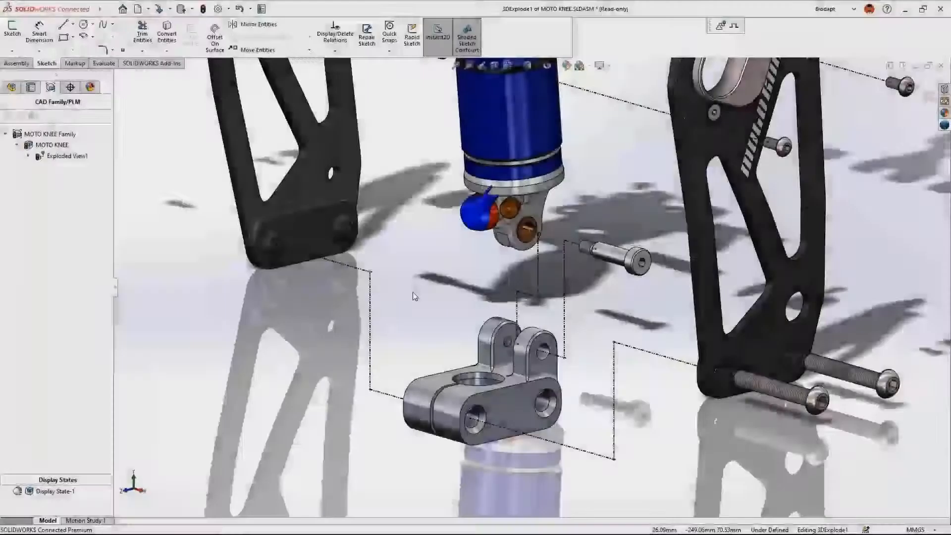
right_click_drag(411, 292, 390, 266)
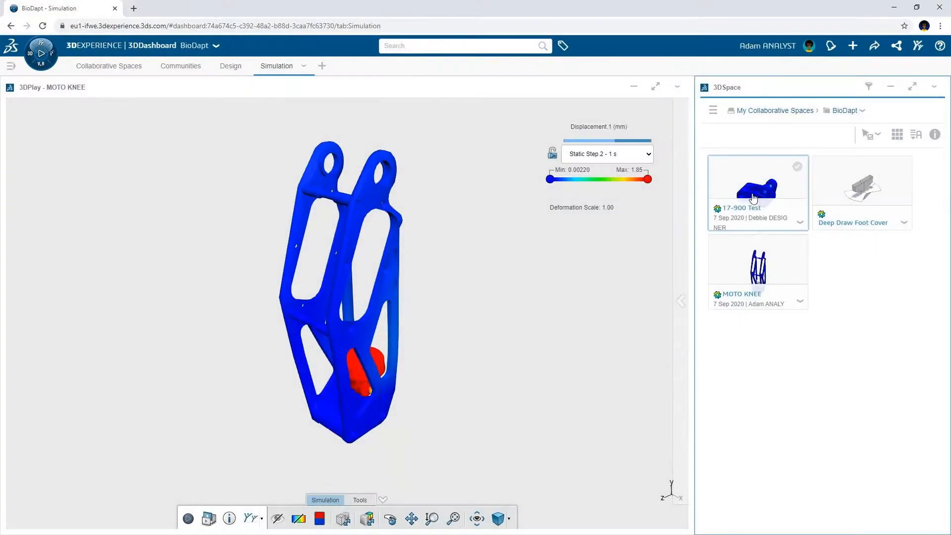
Load the 17-900 Test results into 3DPlay and inspect the Von Mises stress on the bracket from both sides
left_click_drag(754, 198, 495, 303)
left_click_drag(494, 346, 516, 421)
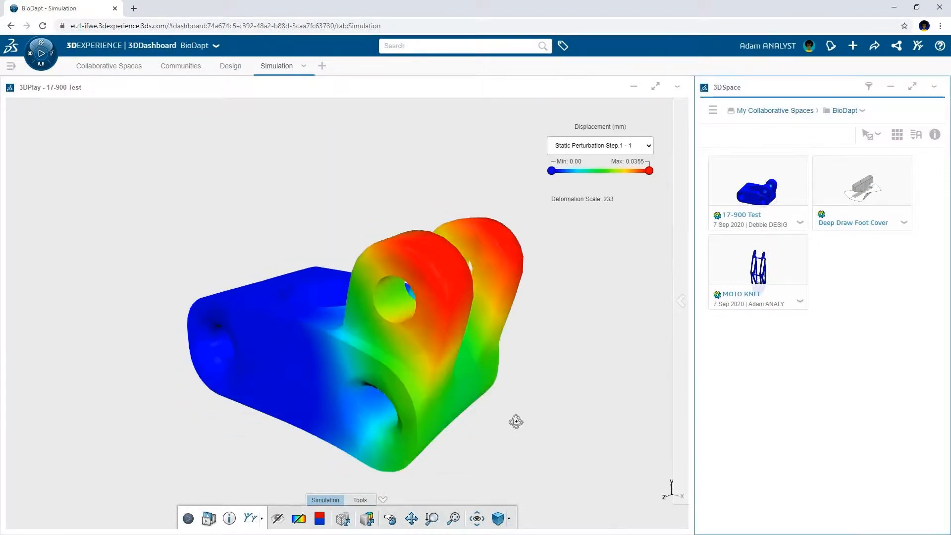
left_click(208, 518)
left_click(387, 228)
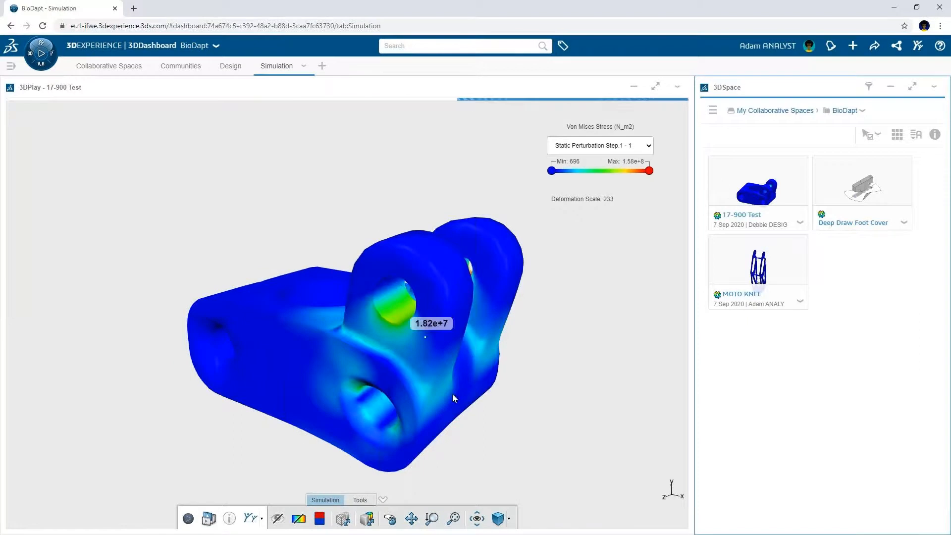
left_click_drag(491, 451, 619, 456)
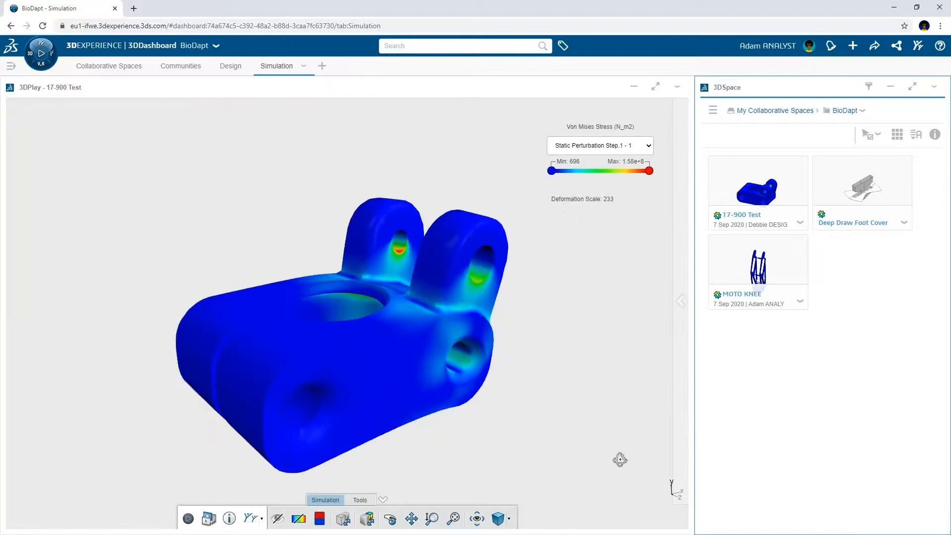
Create new revision B.1 of the MOTO KNEE simulation in Collaborative Lifecycle from the Collaborative Industry Innovator role
left_click(758, 267)
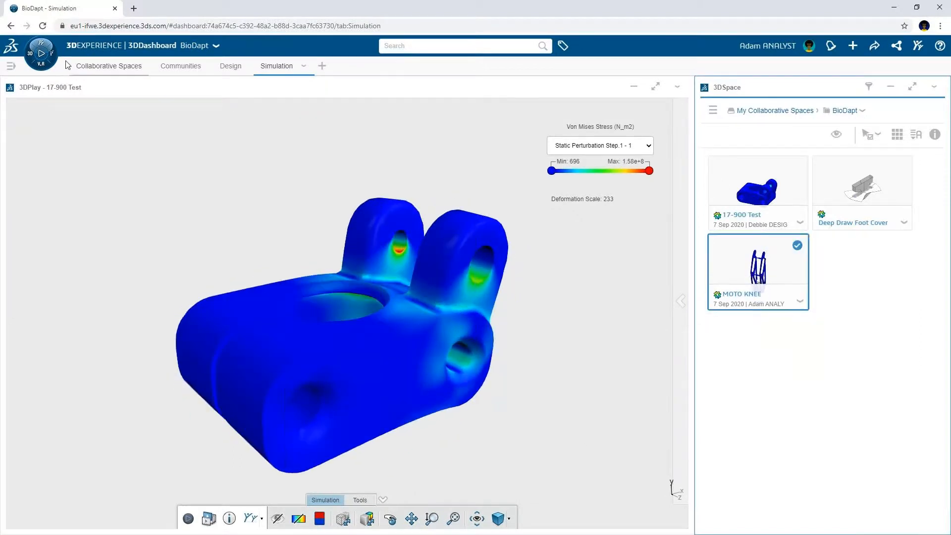
left_click(49, 57)
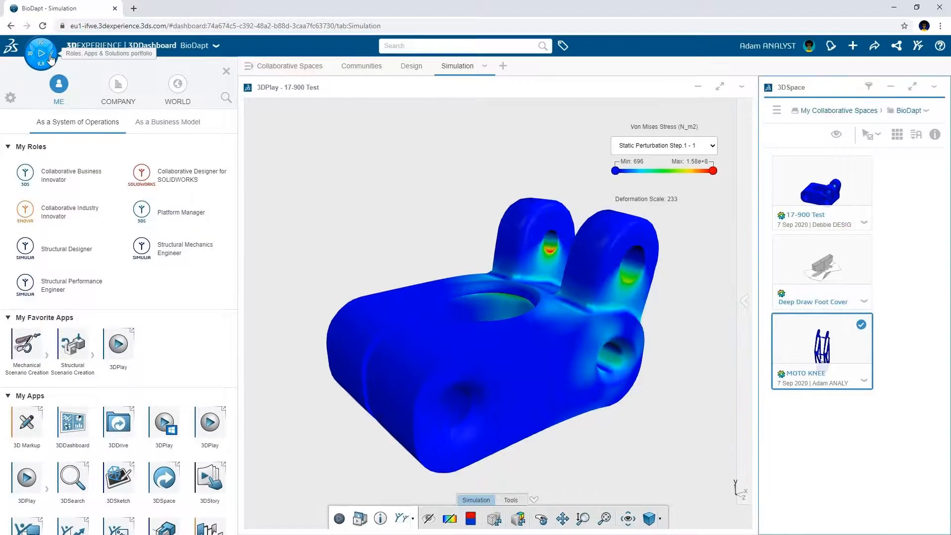
left_click(76, 209)
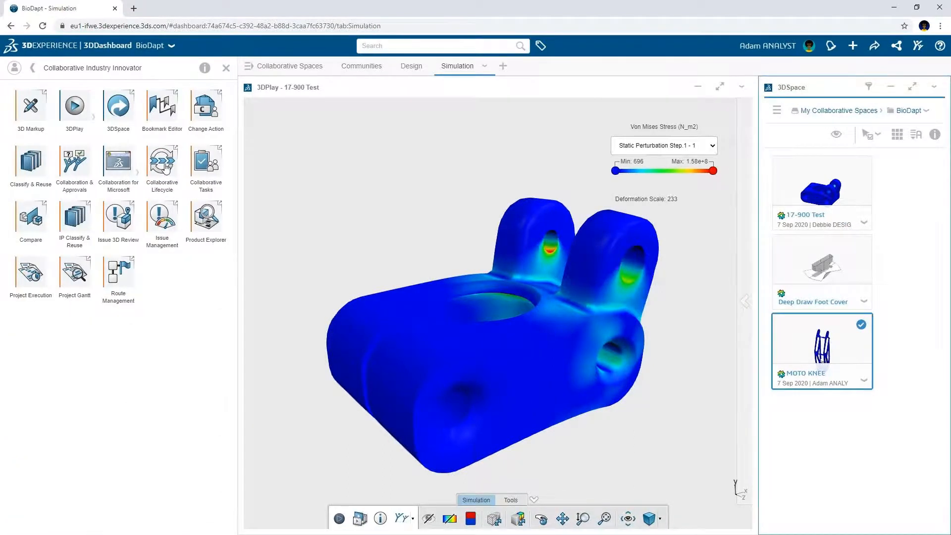
left_click(166, 167)
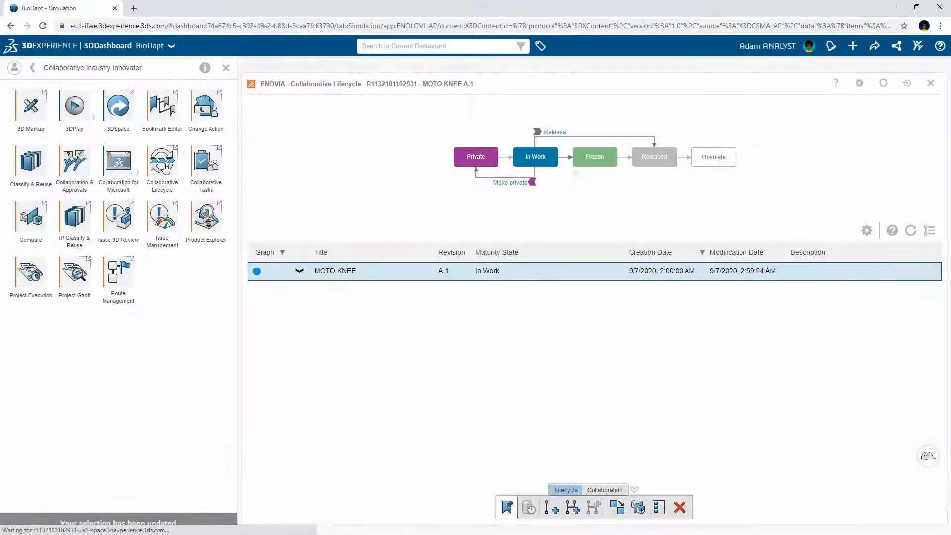
left_click(553, 508)
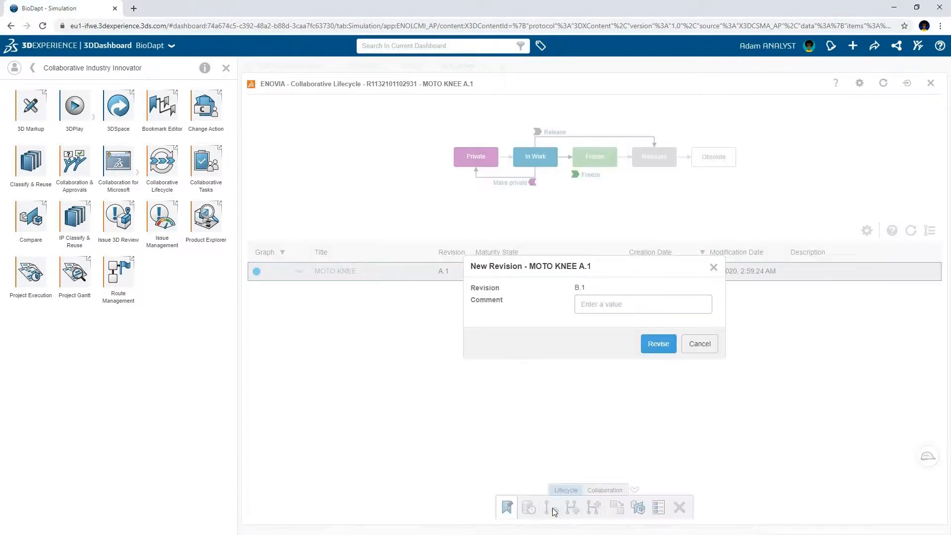
left_click(659, 343)
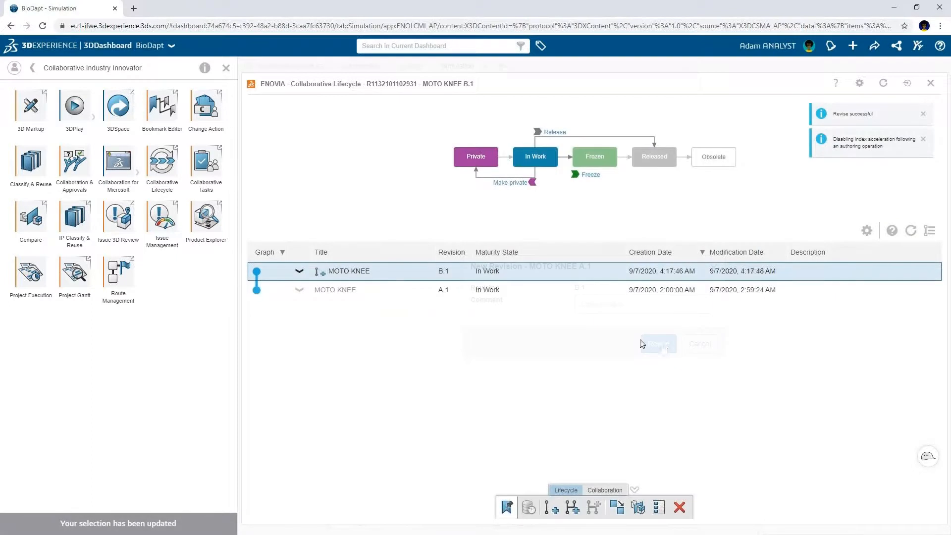
Open MOTO KNEE B.1 in Mechanical Scenario Creation and replace its model with revision B.1
left_click(34, 71)
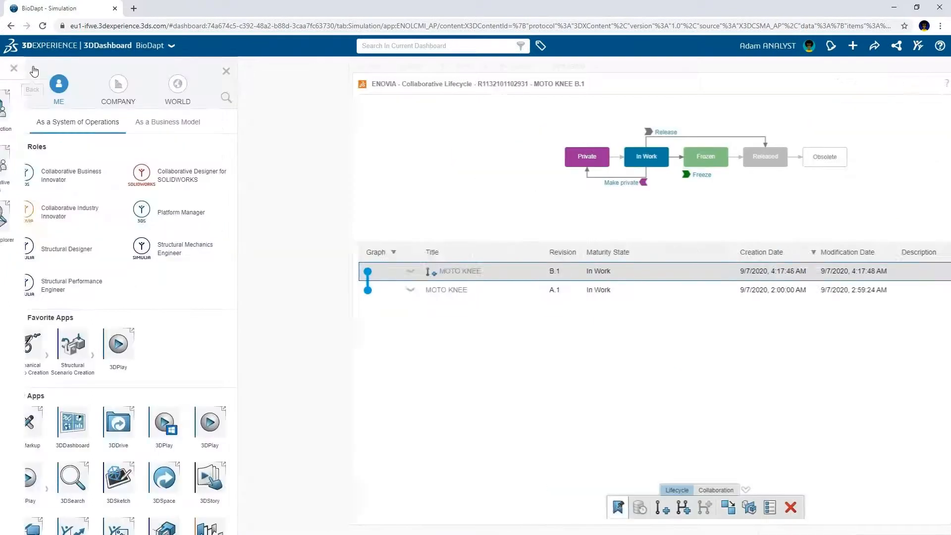
left_click(29, 344)
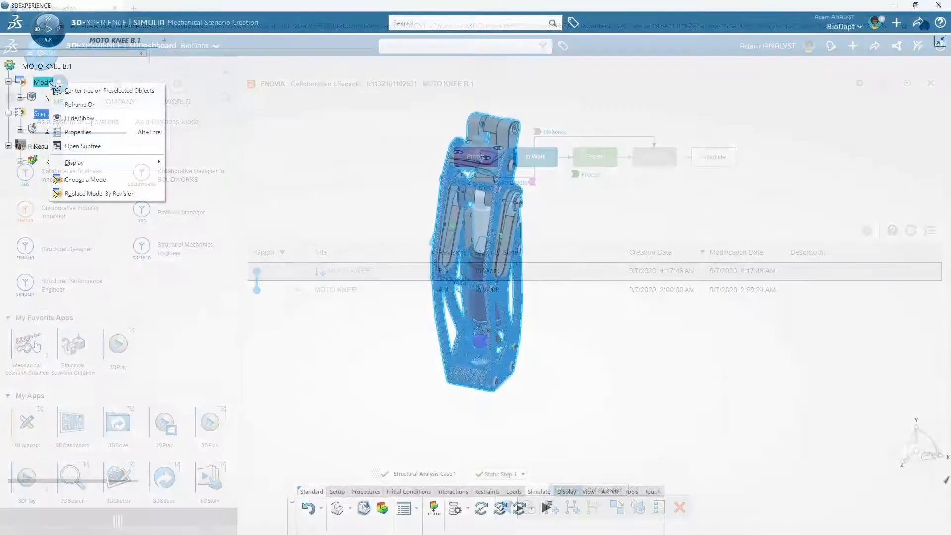
left_click(130, 192)
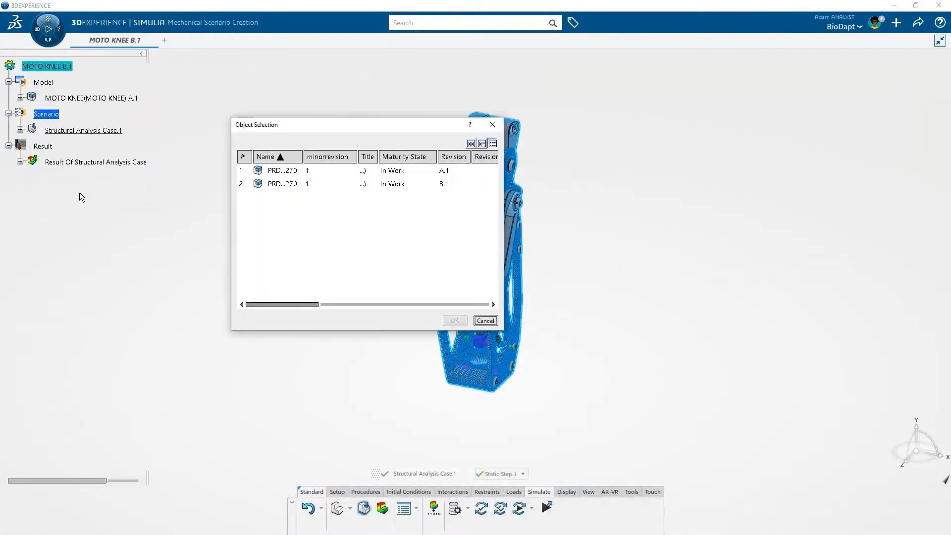
left_click(277, 186)
left_click(465, 323)
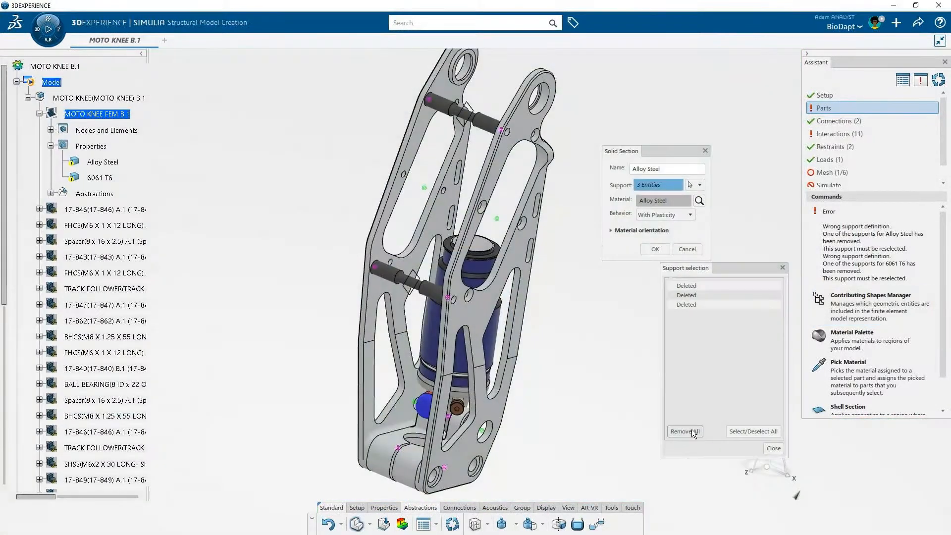
Remove all deleted supports from the Alloy Steel solid section
left_click(688, 430)
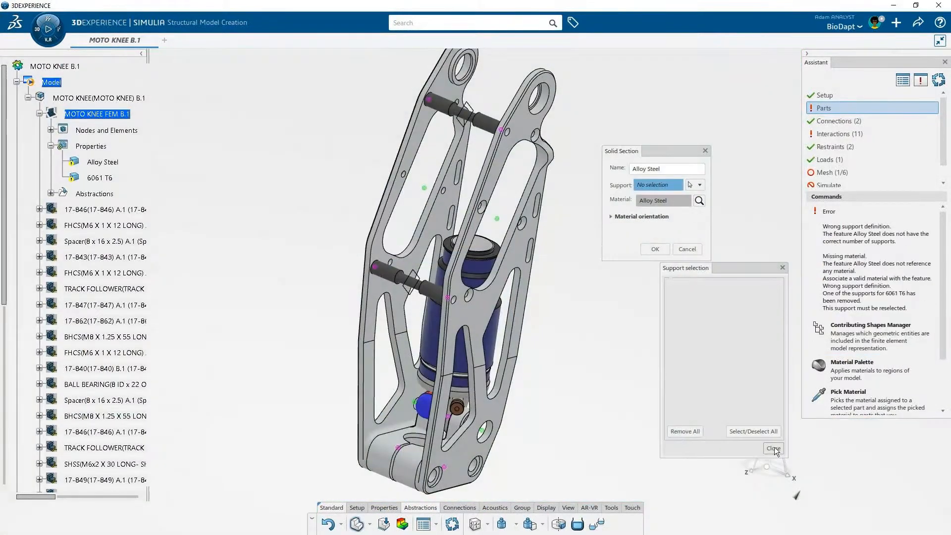
left_click(774, 448)
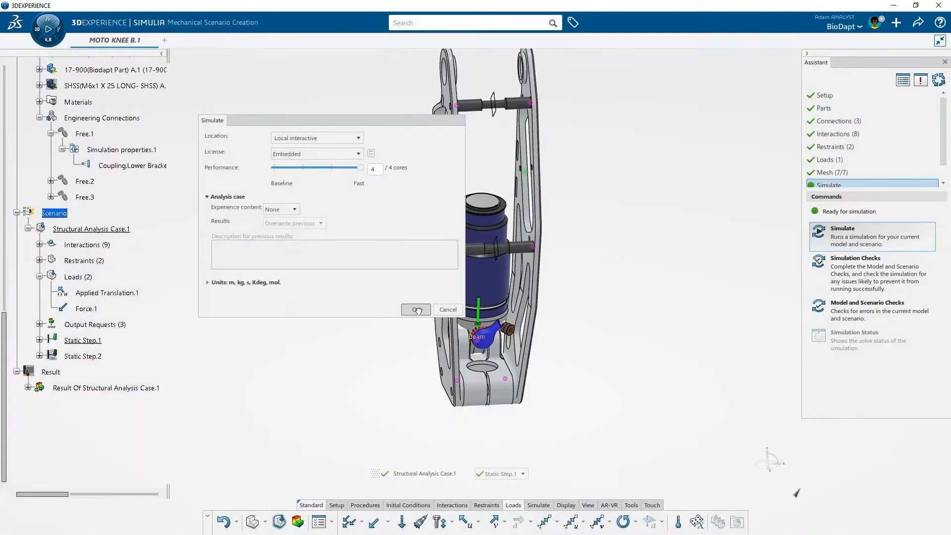
Run the MOTO KNEE B.1 simulation locally on 4 cores and animate the results in the A.1 and B.1 comparison
left_click(418, 310)
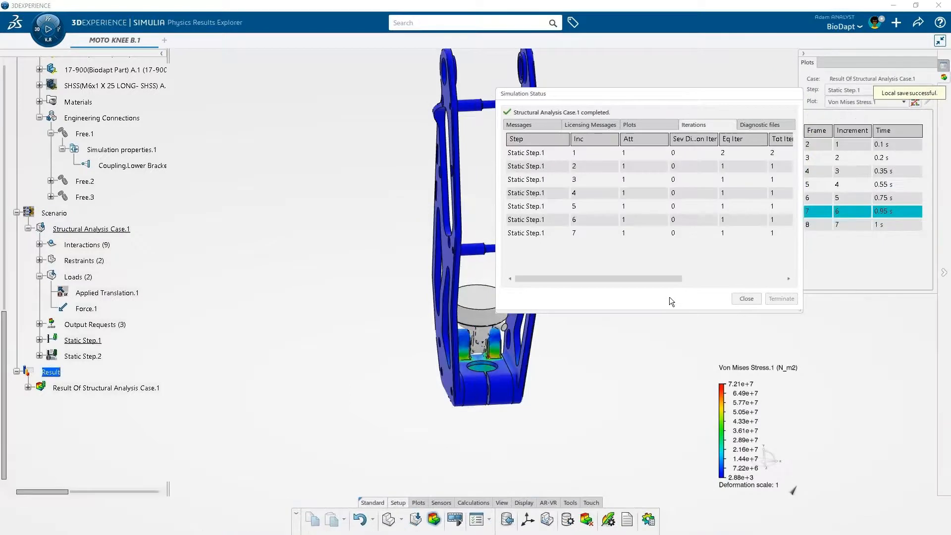
left_click(746, 299)
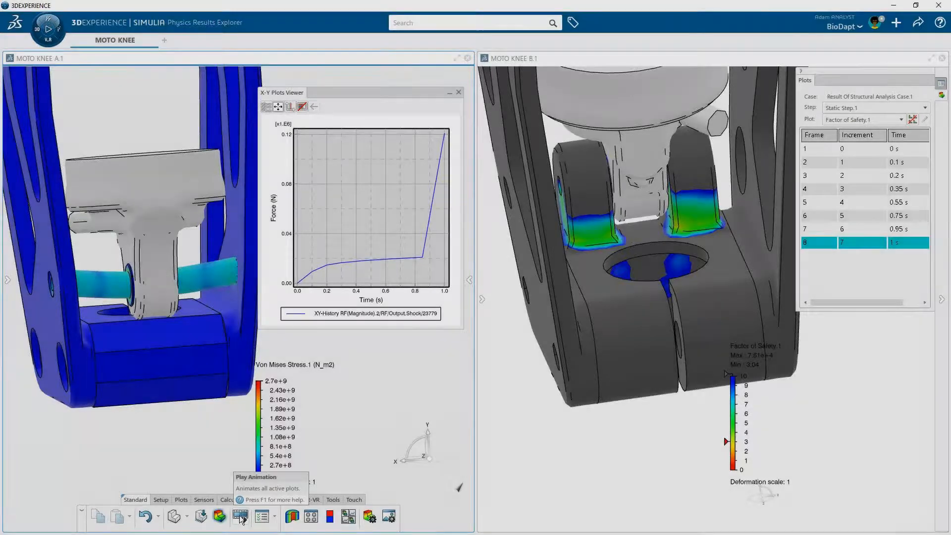
left_click(241, 518)
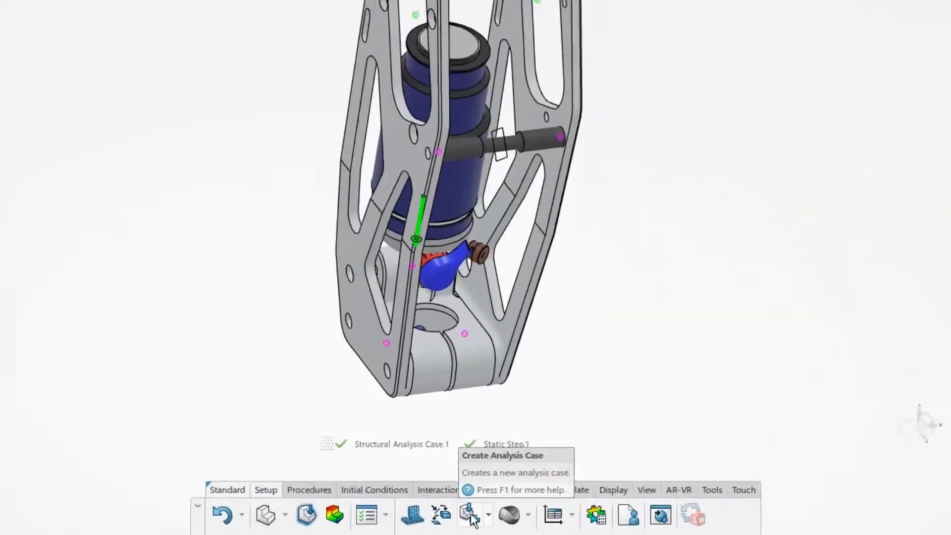
Create a structural analysis case named Frequency and add a frequency step with the Lanczos solver and 10 modes
left_click(475, 511)
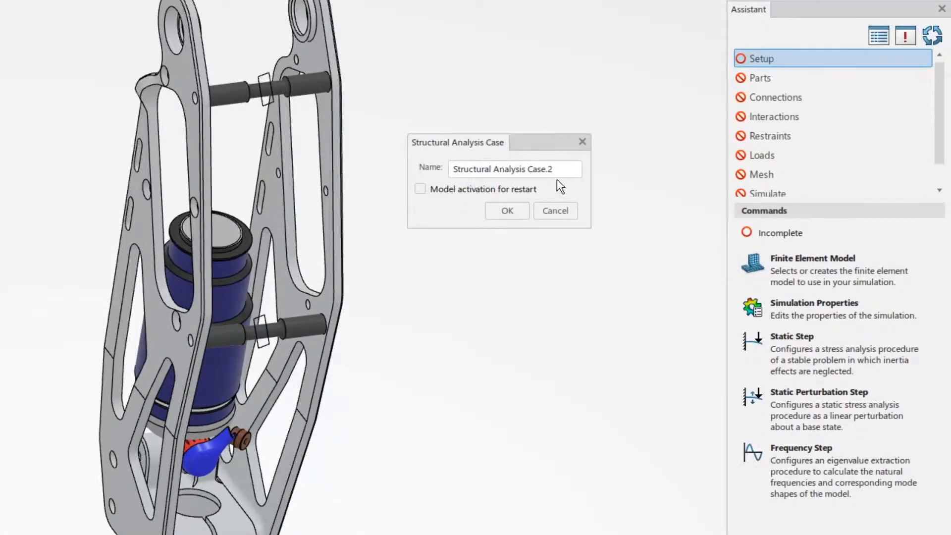
left_click(559, 174)
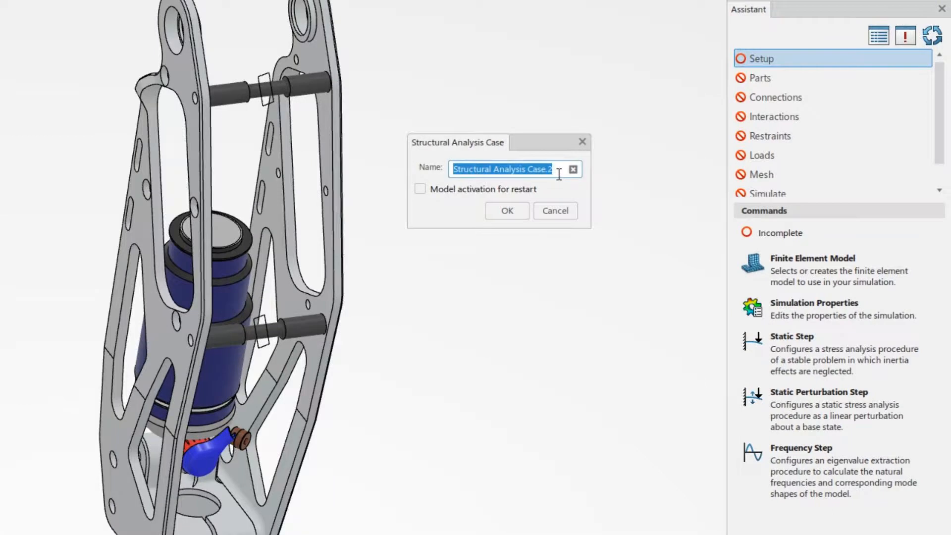
type("Frequency")
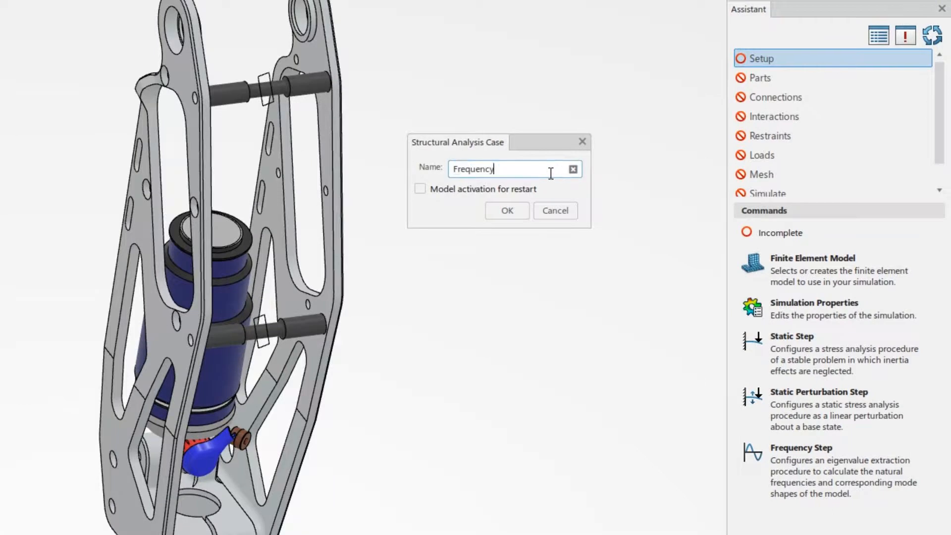
left_click(510, 212)
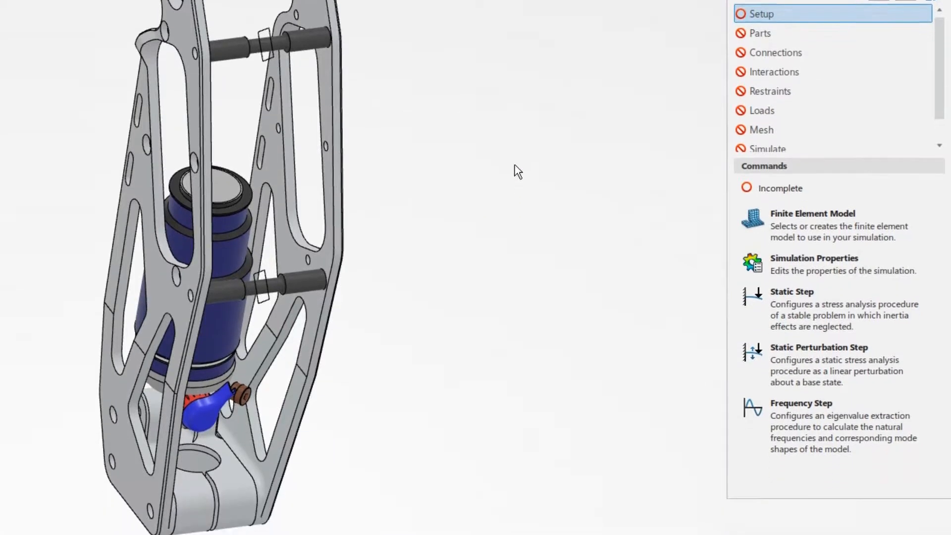
left_click(790, 426)
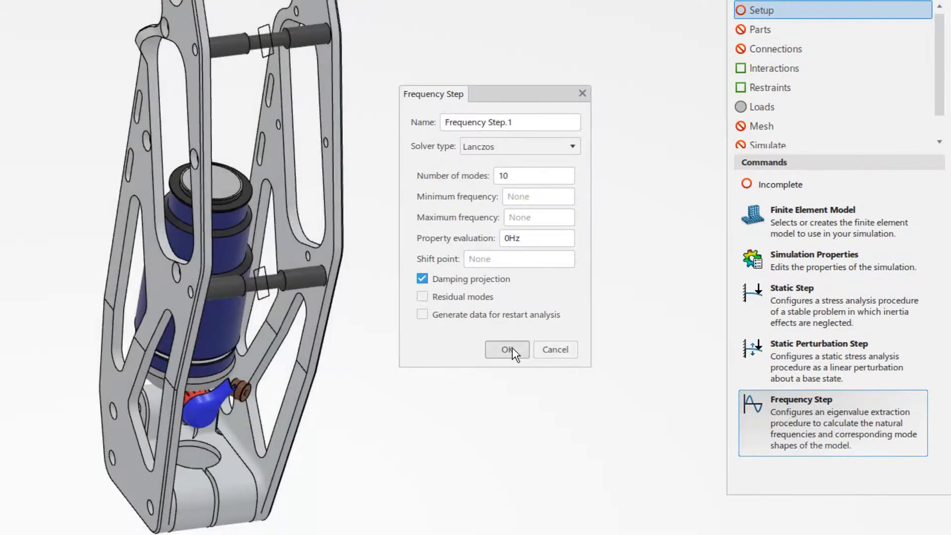
left_click(508, 349)
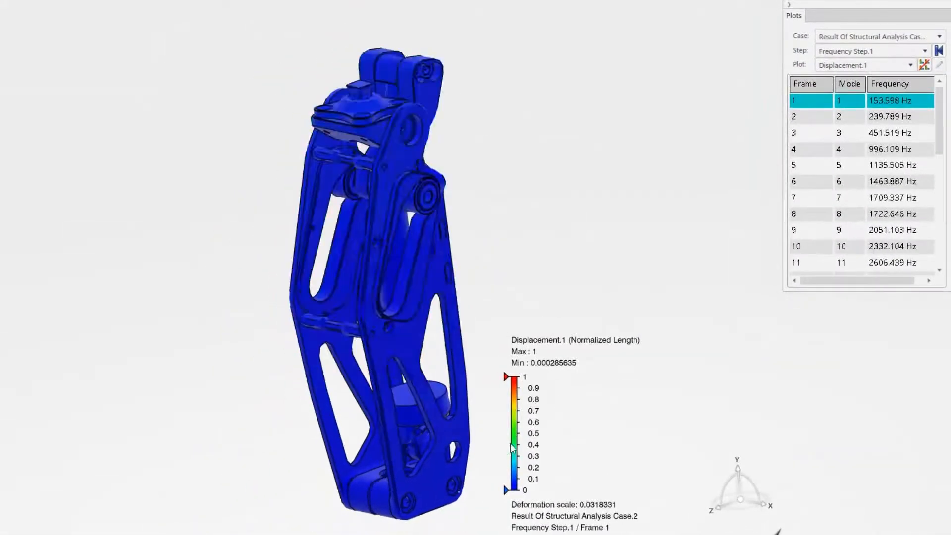
Review the displacement plots of frequency modes 2, 5 and 8 on the knee assembly
left_click(861, 118)
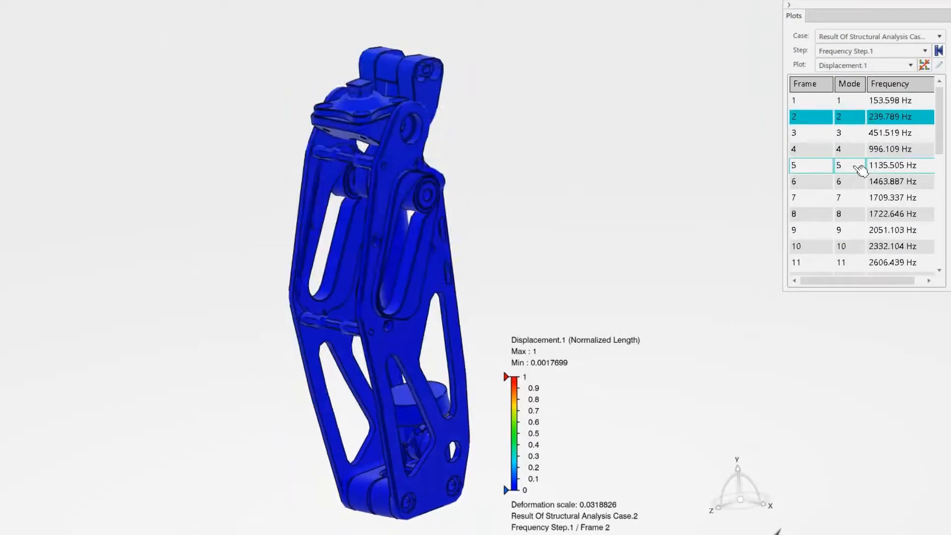
left_click(860, 166)
left_click(860, 217)
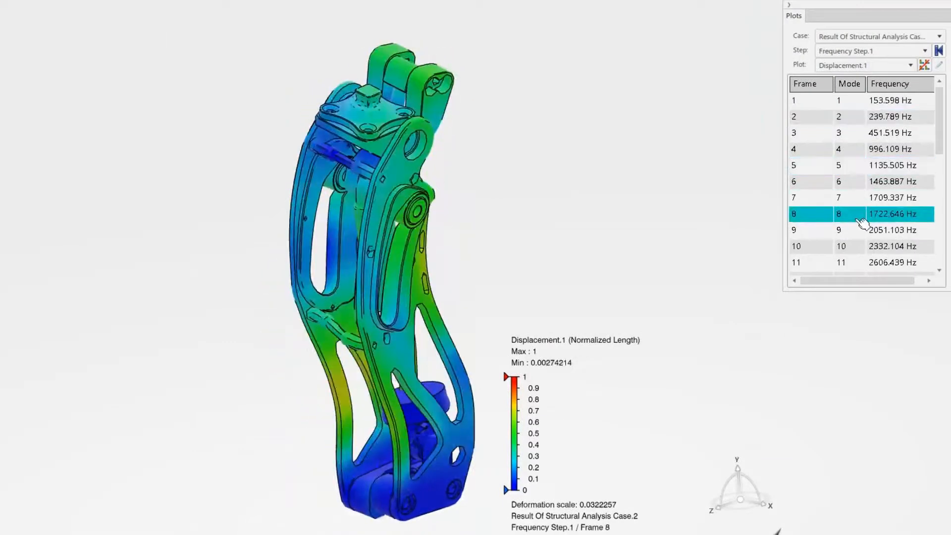
middle_click_drag(558, 317, 649, 300)
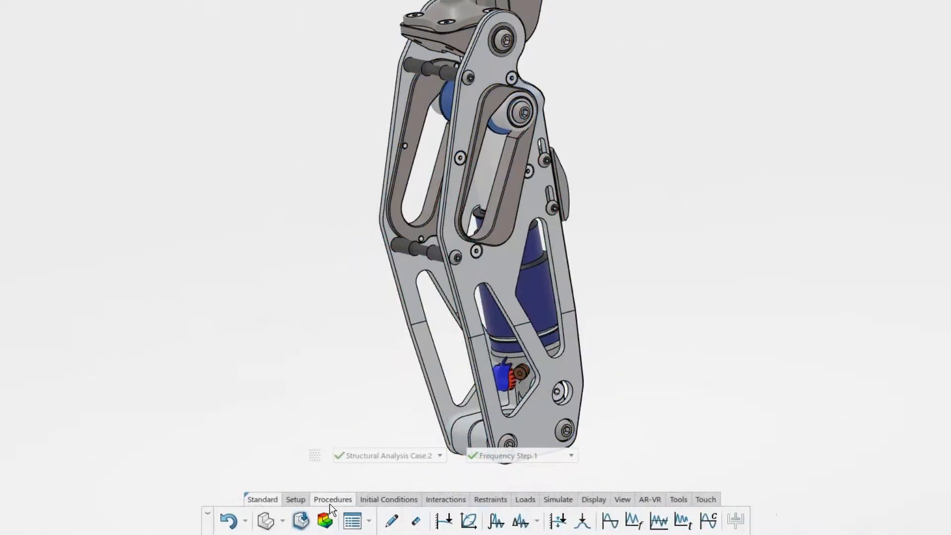
Add a random vibration step with an acceleration base motion in Translation Y using PSD.1
left_click(658, 522)
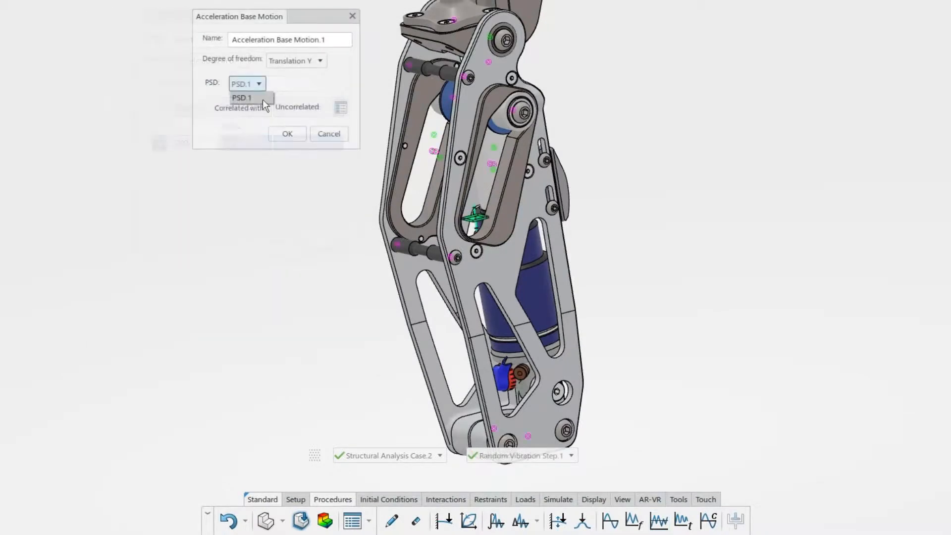
left_click(262, 99)
left_click(287, 134)
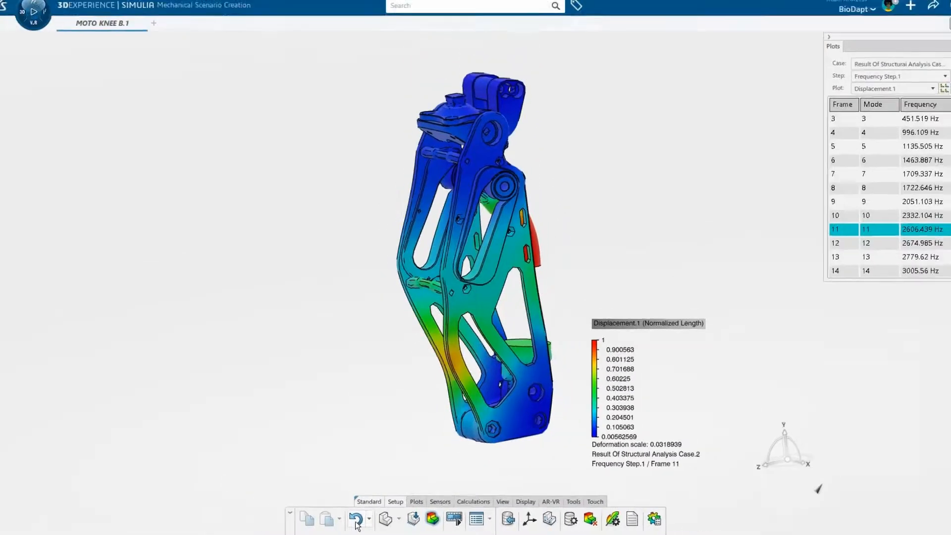
Display the Random Vibration Step.1 results and inspect the knee assembly from several sides
left_click(906, 75)
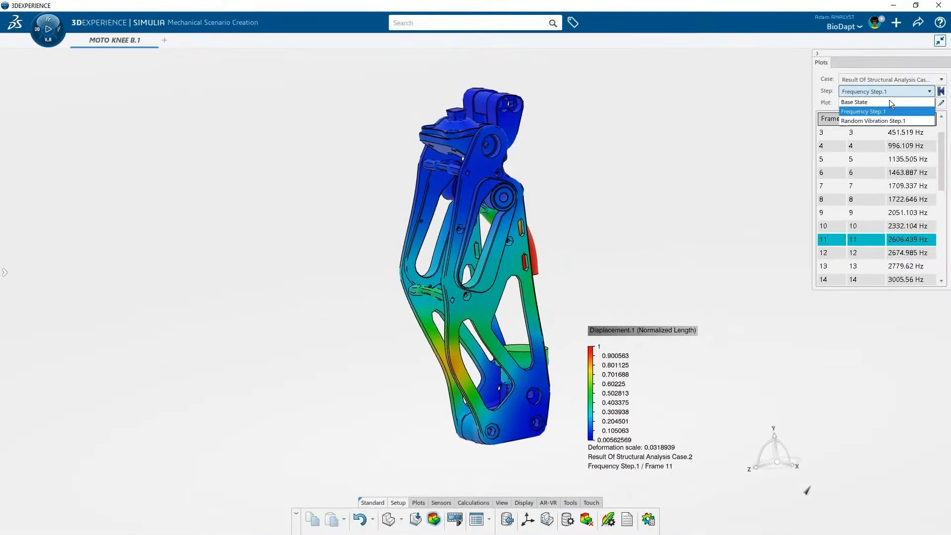
left_click(888, 119)
middle_click_drag(732, 185, 599, 257)
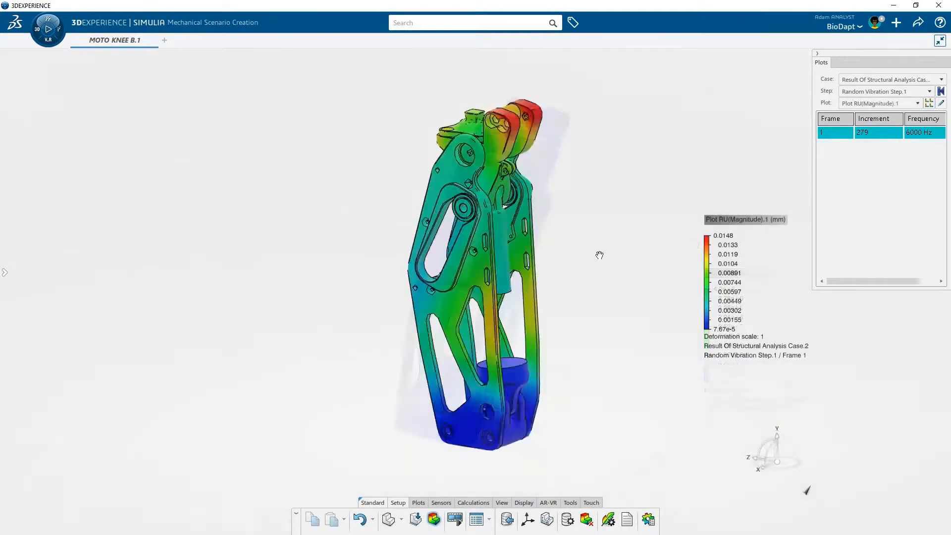
middle_click_drag(599, 255, 655, 244)
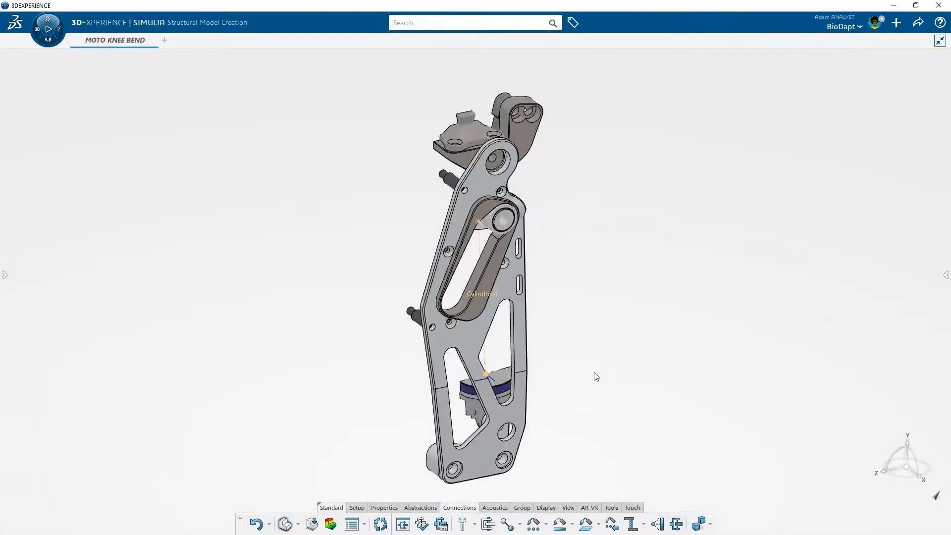
Inspect the linear translational stiffness of the cylindrical shock connector in the MOTO KNEE BEND model
middle_click_drag(596, 376, 450, 340)
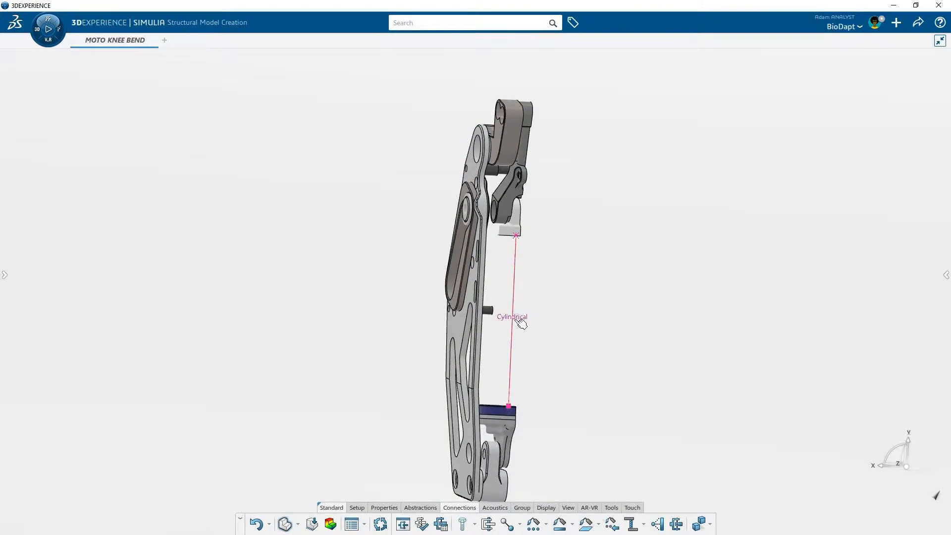
double_click(528, 321)
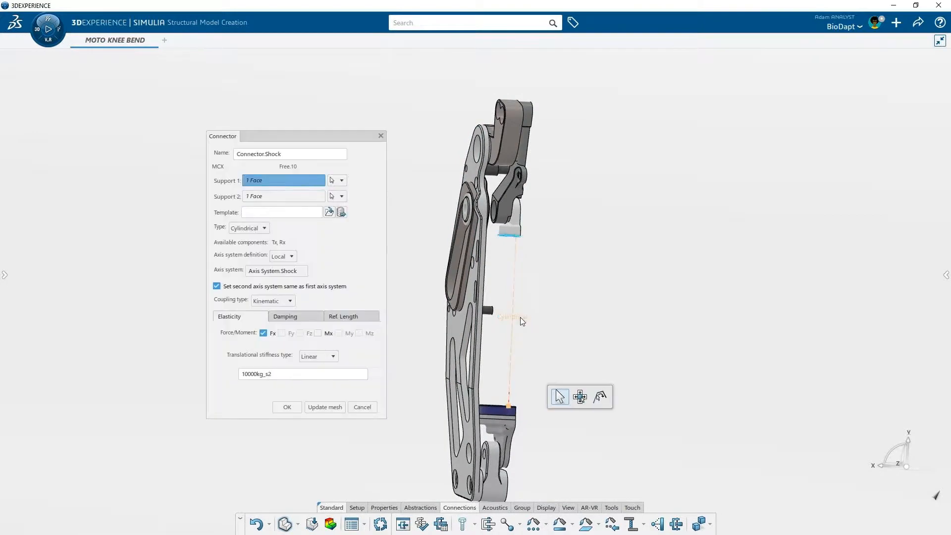
double_click(283, 371)
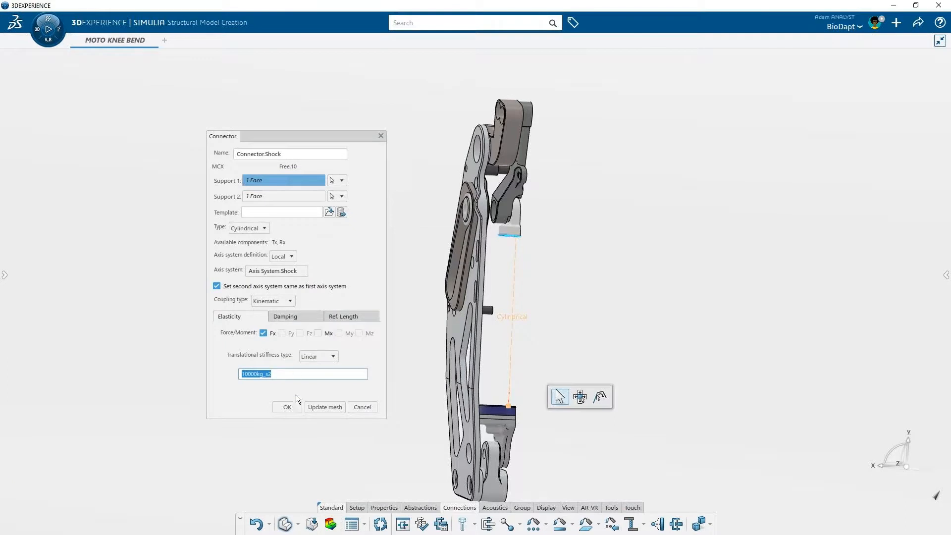
left_click(296, 407)
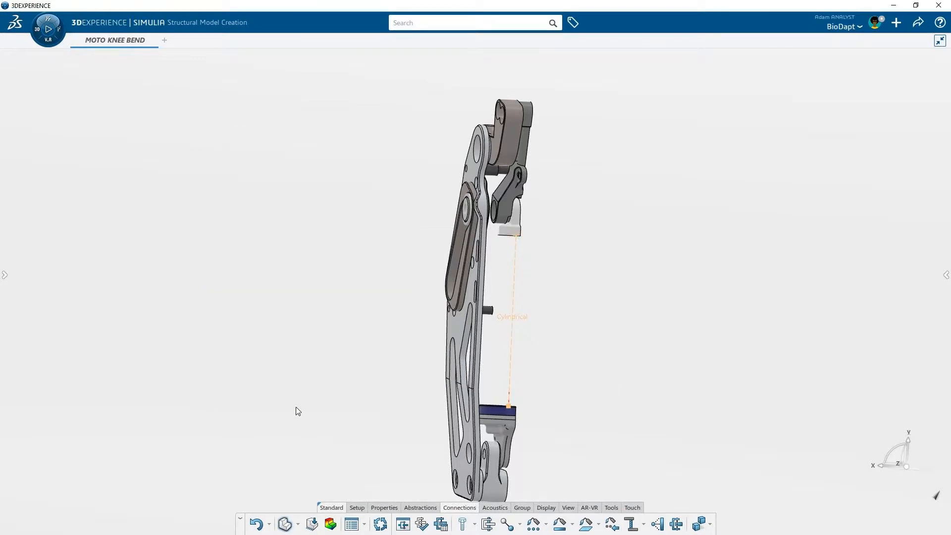
Switch MOTO KNEE BEND to Mechanical Scenario Creation and set up an explicit dynamic step
middle_click_drag(300, 411, 391, 418)
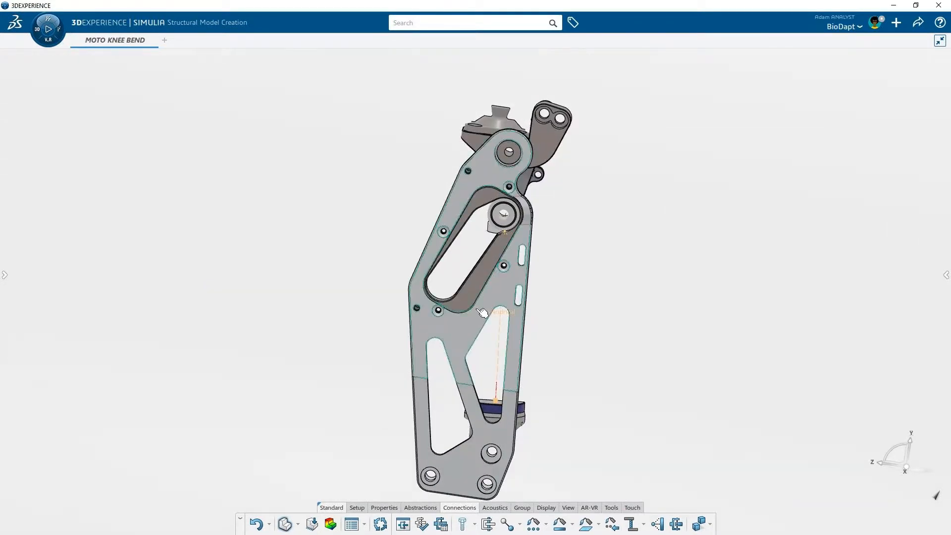
left_click(487, 290)
scroll(487, 290, "up", 4)
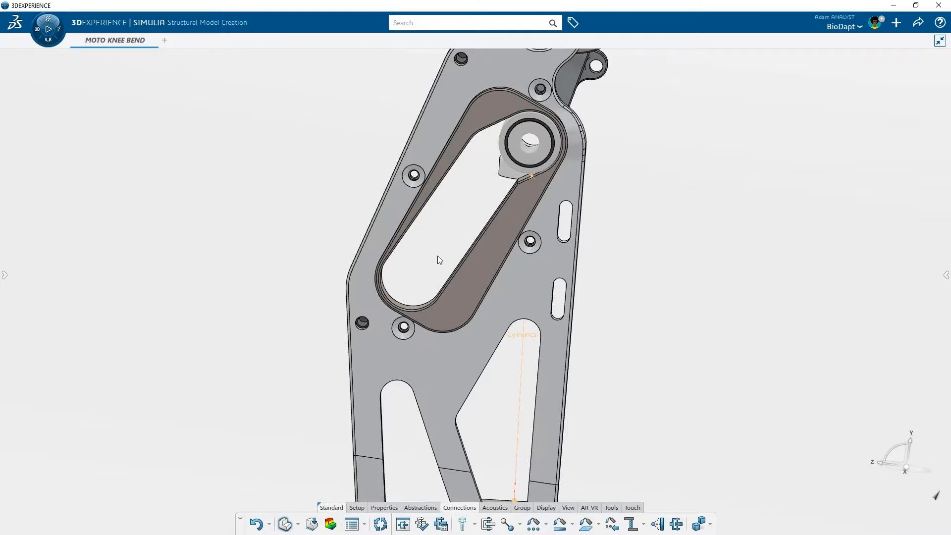
left_click(310, 522)
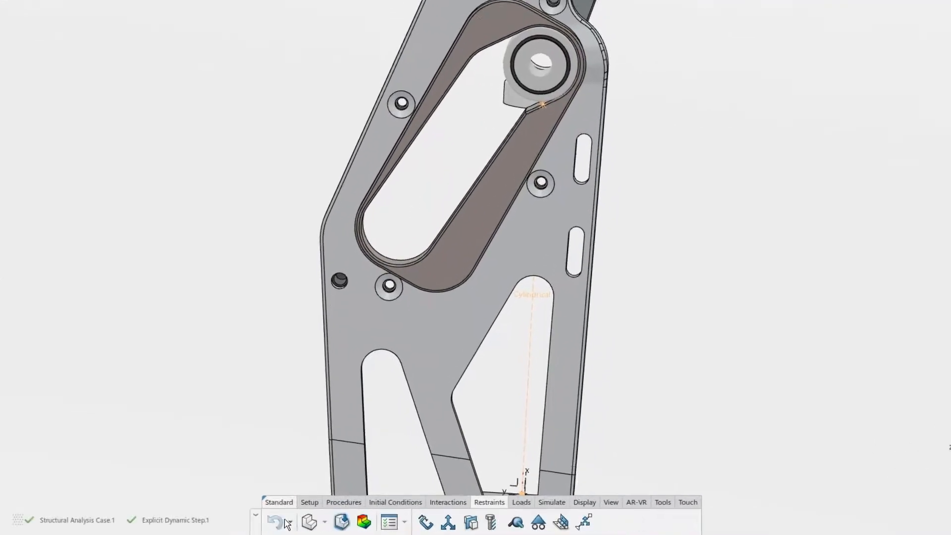
left_click(344, 502)
left_click(520, 522)
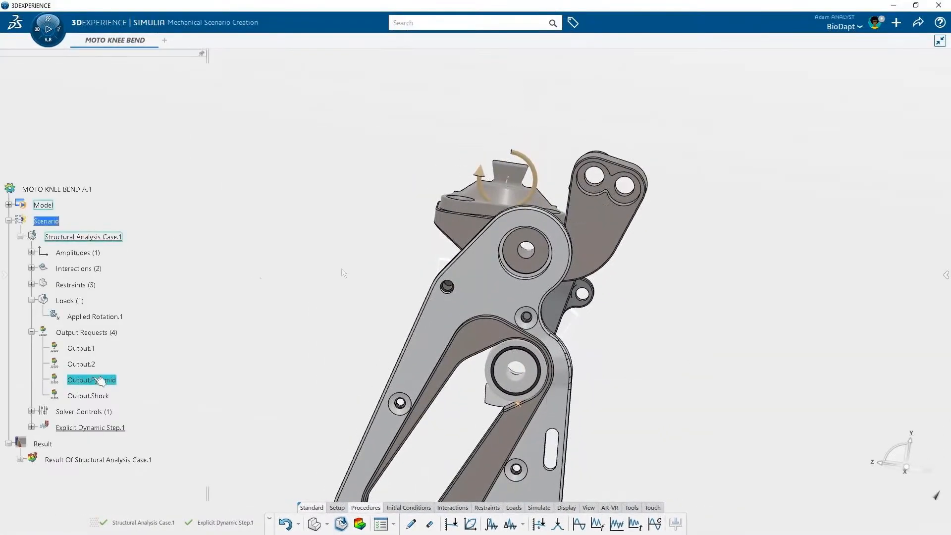
Open the Output.Pyramid and Output.Shock output requests for review
double_click(101, 380)
double_click(89, 396)
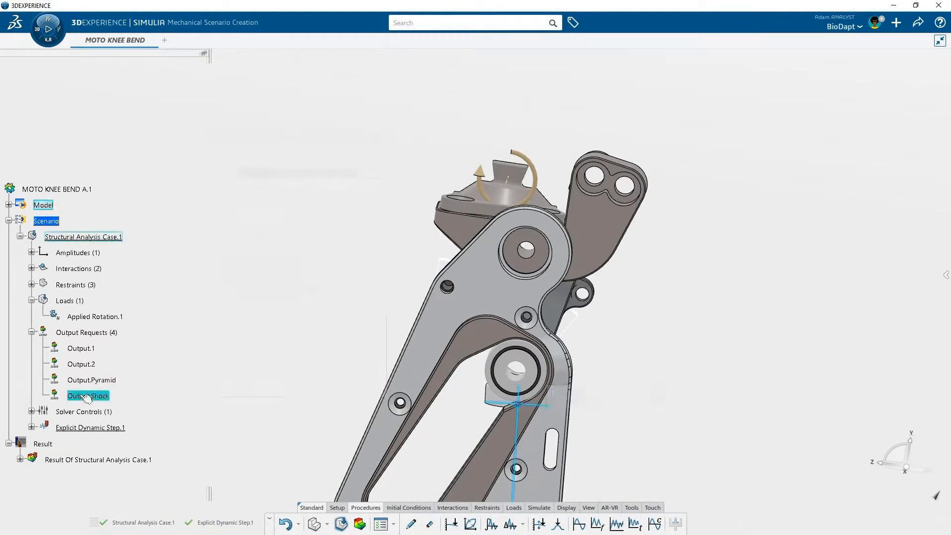
Update the imported parts in the scenario with the changes made in SOLIDWORKS Desktop
middle_click_drag(311, 451, 382, 133)
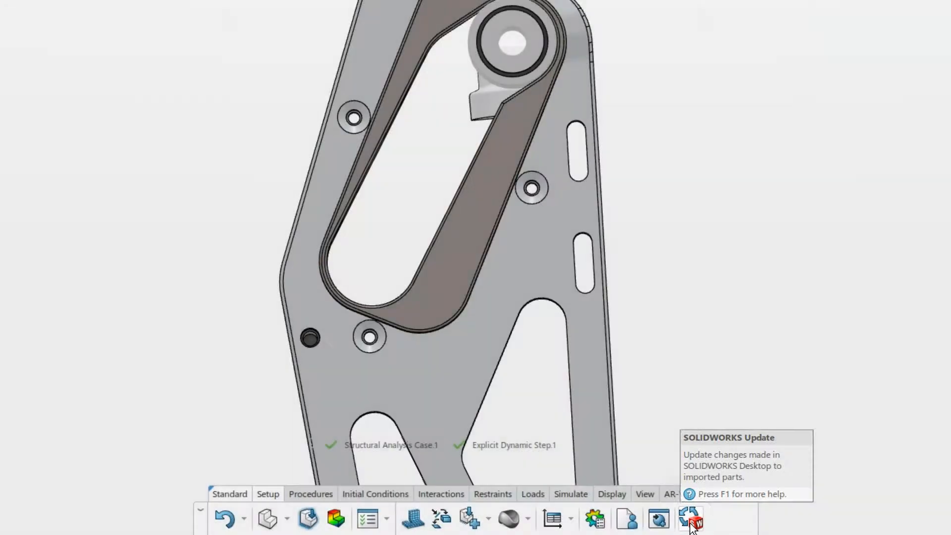
left_click(692, 525)
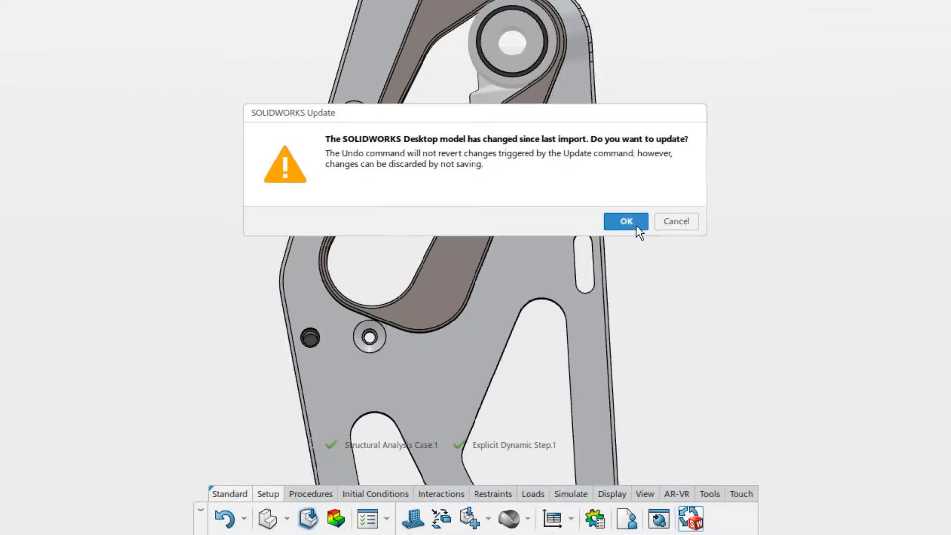
left_click(626, 222)
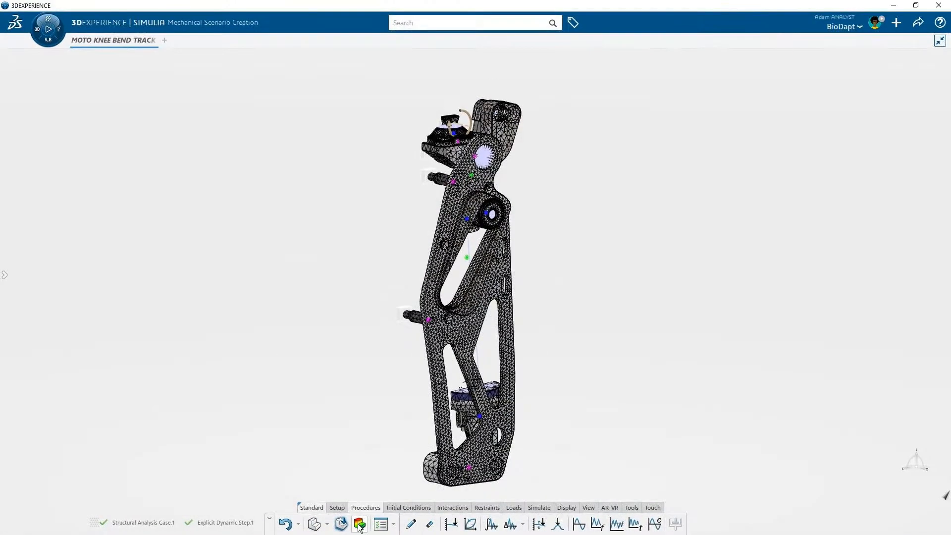
Open the MOTO KNEE BEND TRACK results, animate the Von Mises stress plot and access the result items in the tree
left_click(359, 525)
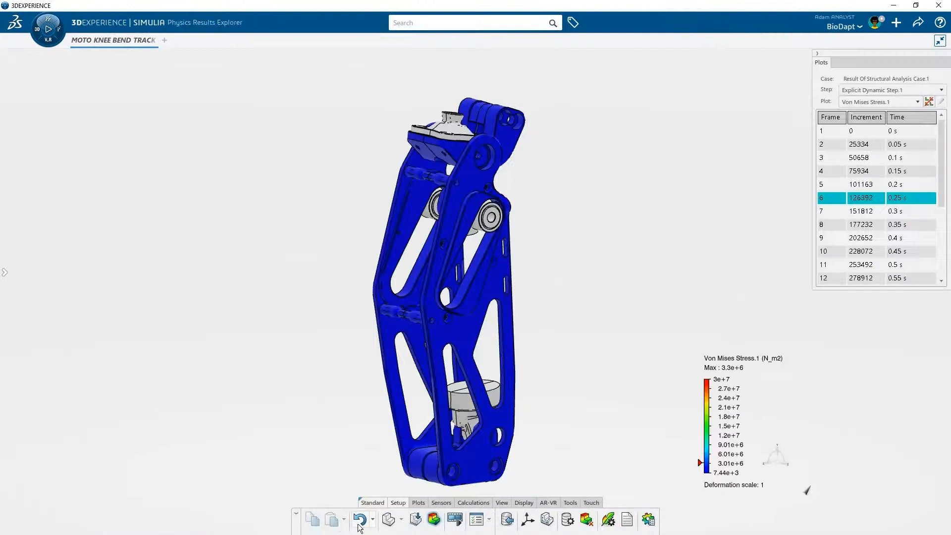
left_click(455, 520)
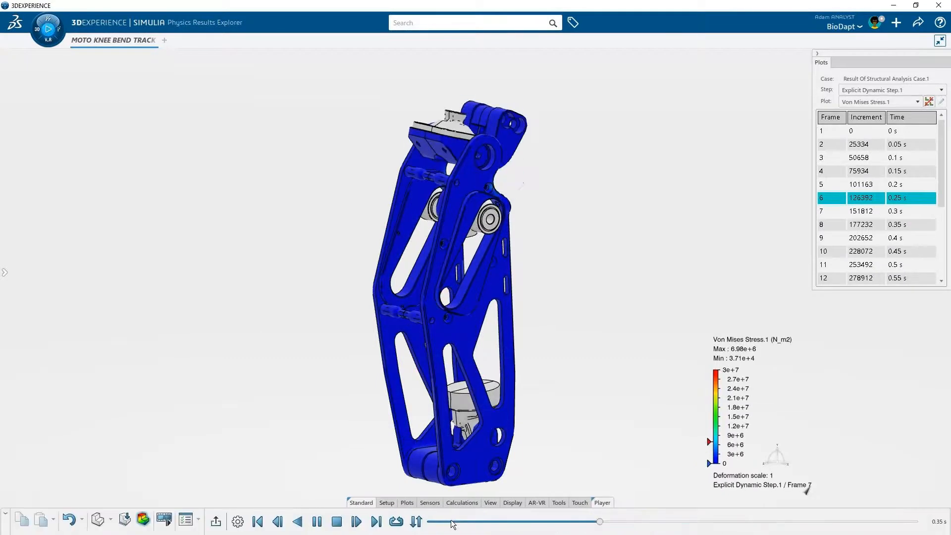
left_click(5, 272)
right_click(103, 468)
left_click(108, 460)
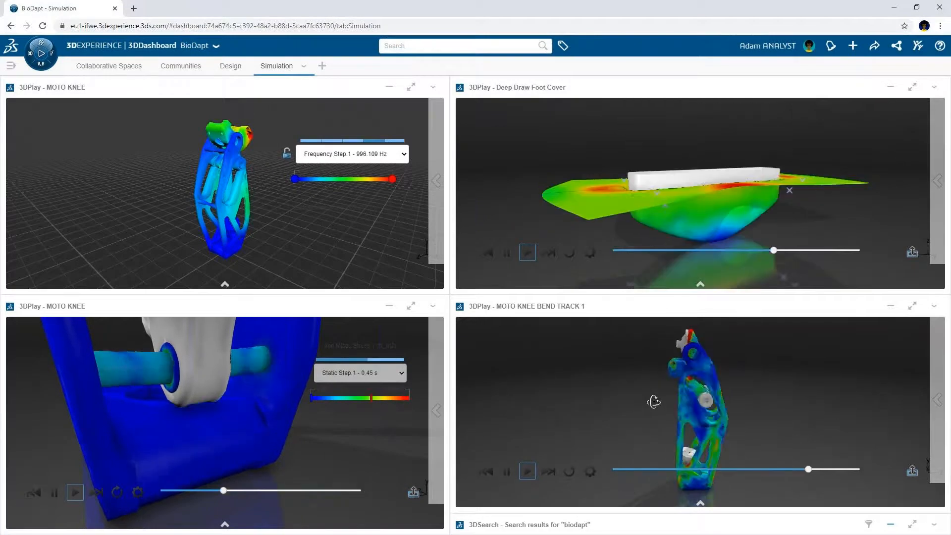
Switch to the 3DDashboard simulation view and inspect the animated MOTO KNEE BEND TRACK 1 results from different sides in 3DPlay
left_click_drag(624, 401, 490, 395)
left_click_drag(647, 398, 547, 406)
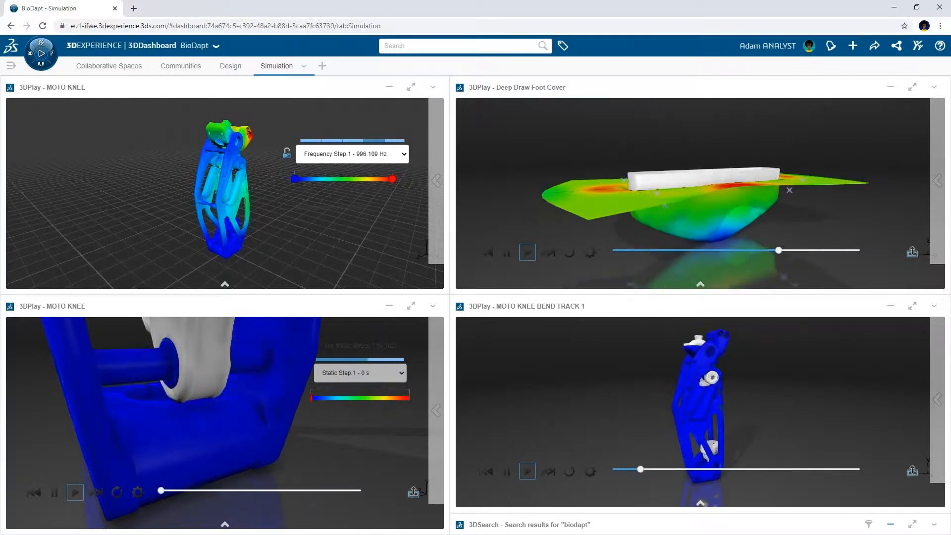
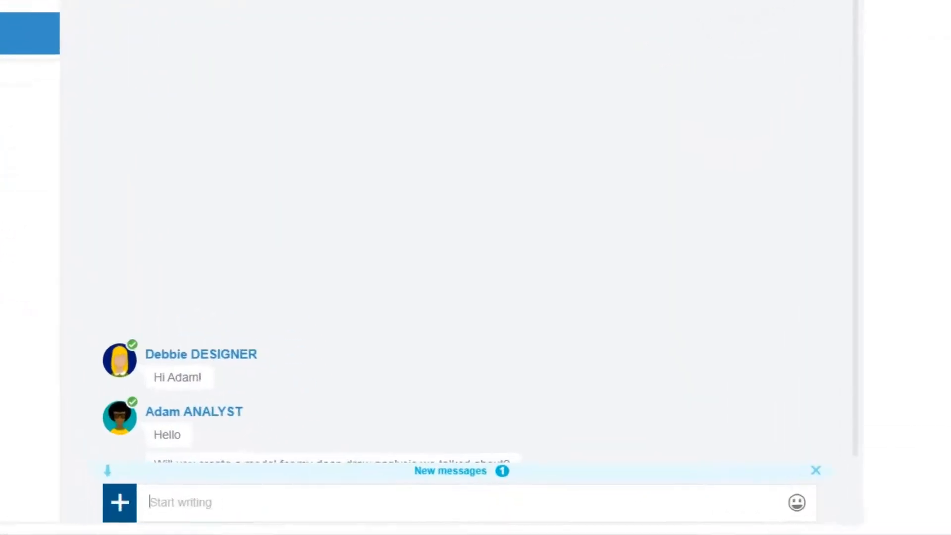
Send the chat replies "Sure thing!" and "Search for "Deep Draw" and you'll find it!"
type("Sure thing!")
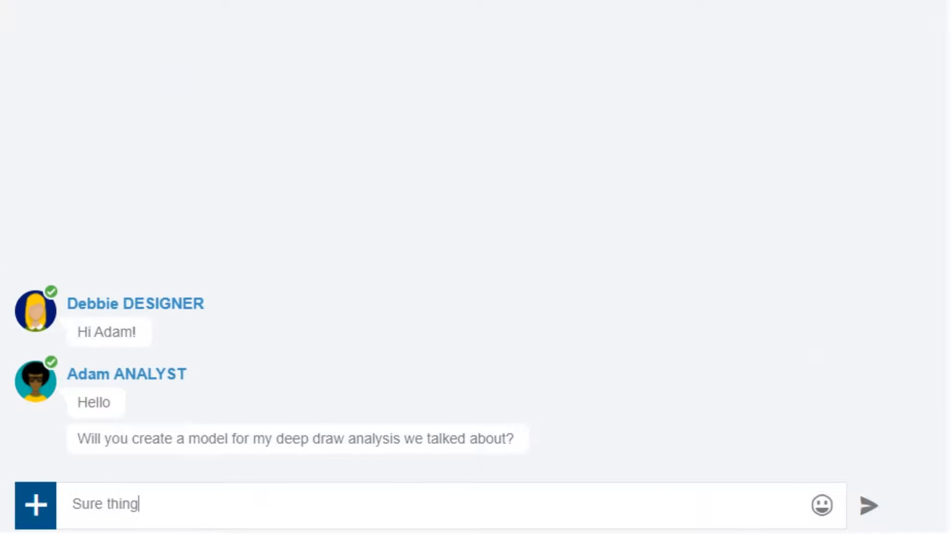
key("Return")
type("Search for ")
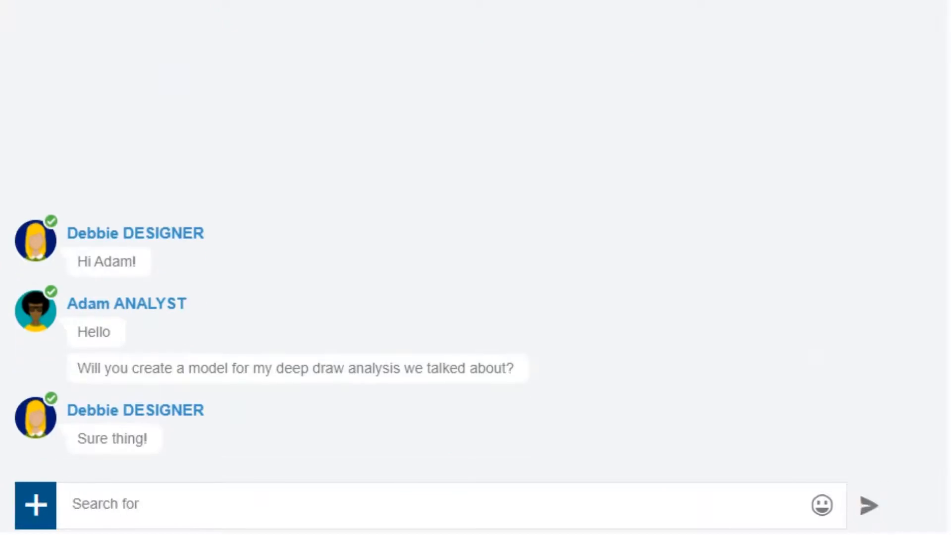
type("\"Deep Draw\" and y")
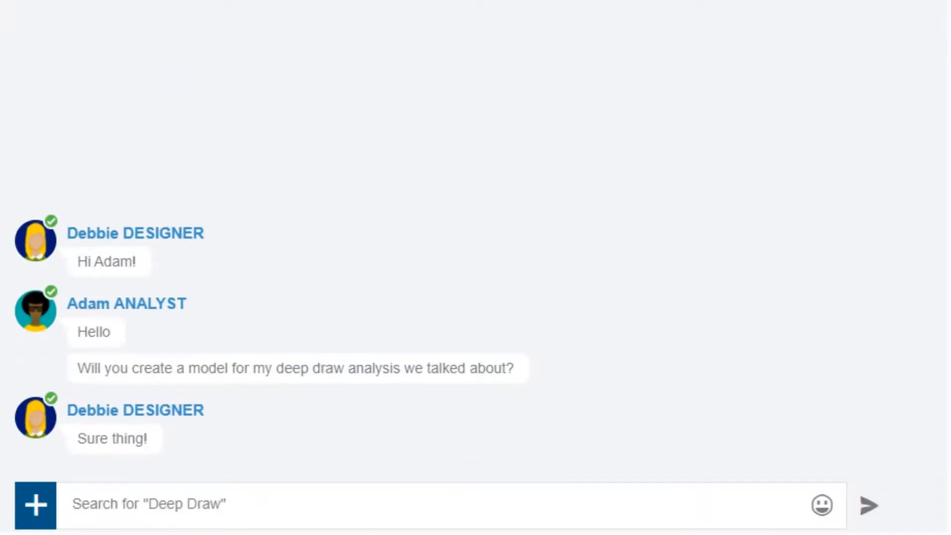
type("ou'll find it!")
key("Return")
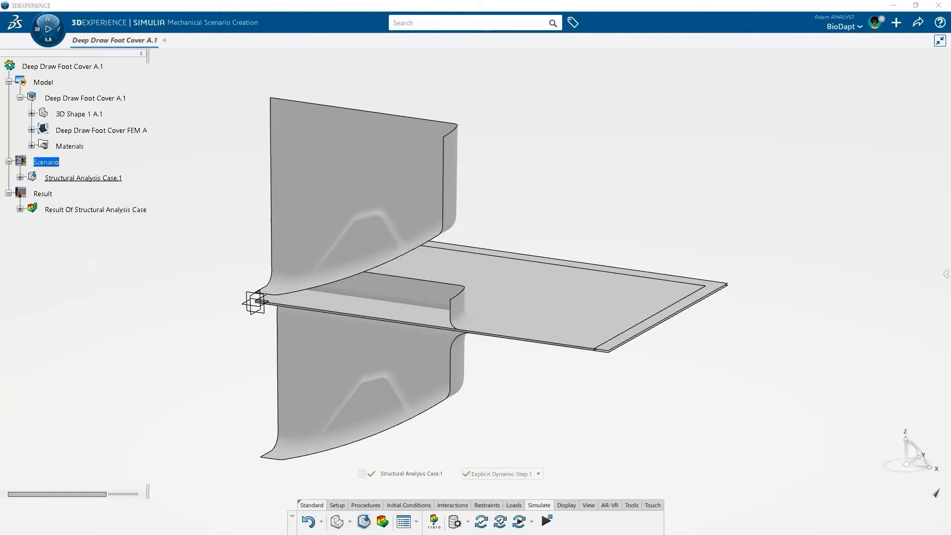
Expand Structural Analysis Case.1 and review the punch, Punch down 105mm and punch up 110mm features in the Feature Manager
mouse_move(217, 361)
middle_mouse_down()
mouse_move(234, 357)
mouse_move(125, 399)
mouse_move(229, 356)
middle_mouse_up()
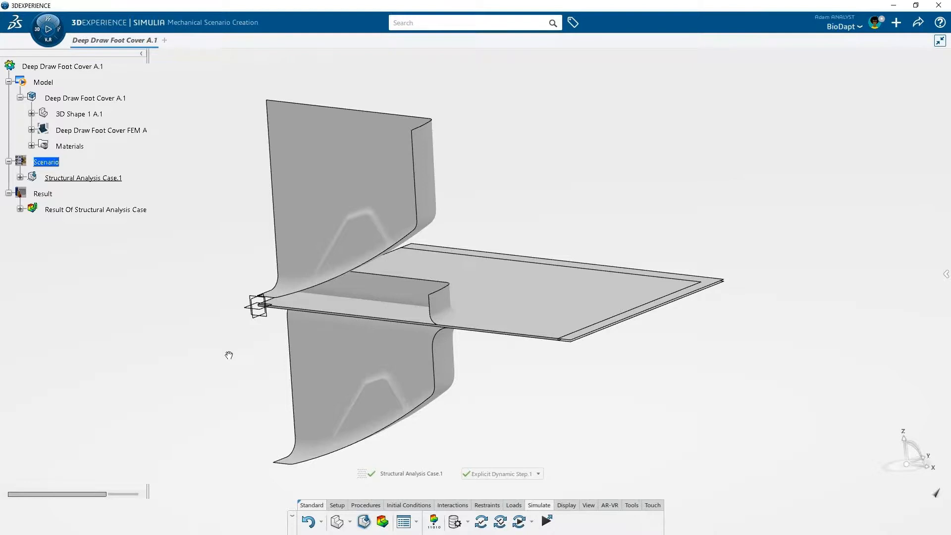
left_click(20, 177)
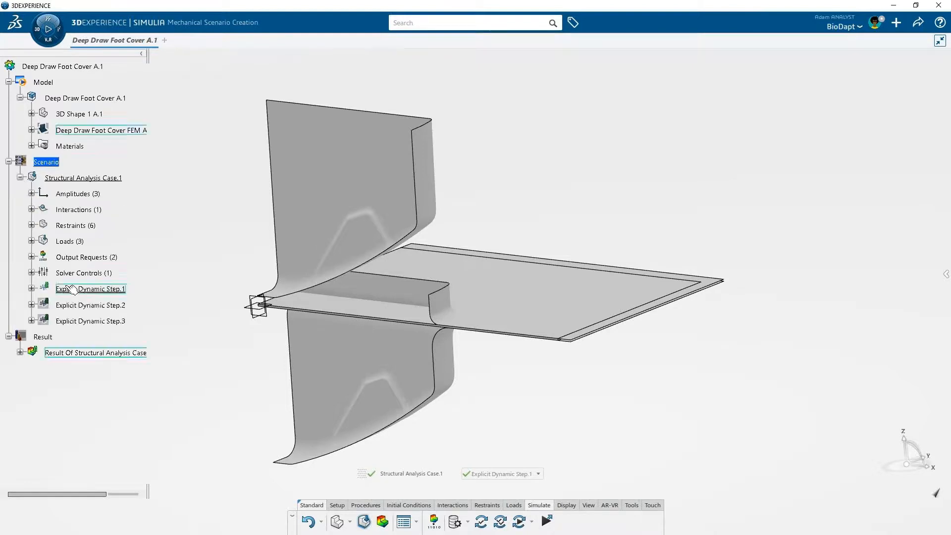
left_click(411, 527)
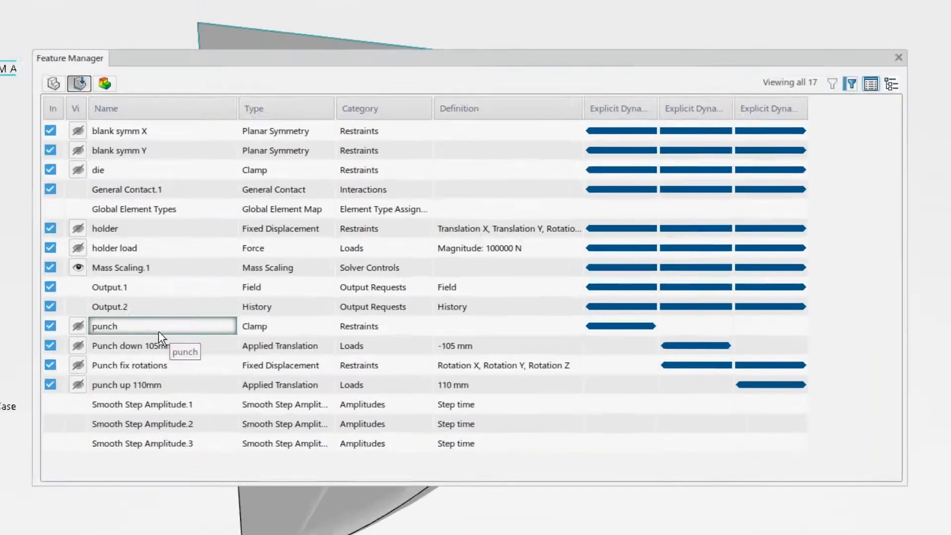
left_click(159, 341)
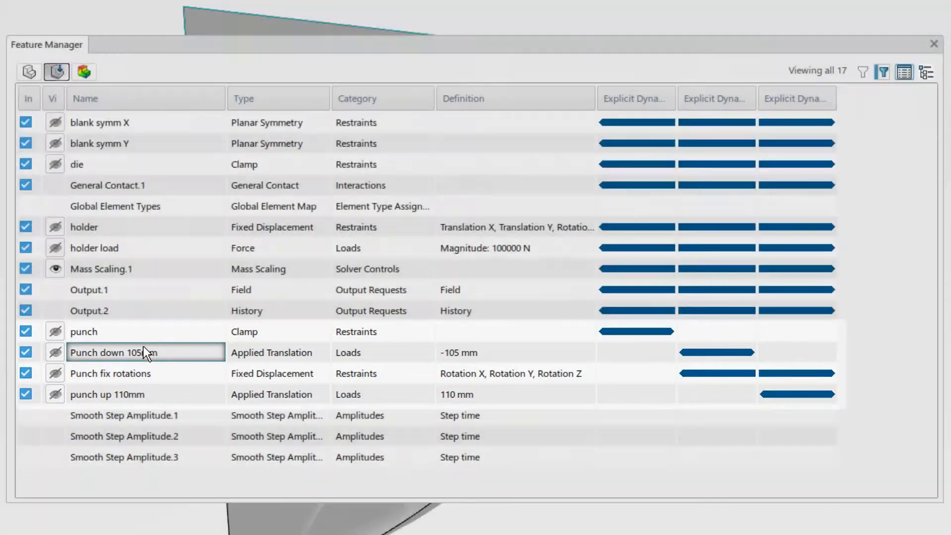
left_click(143, 349)
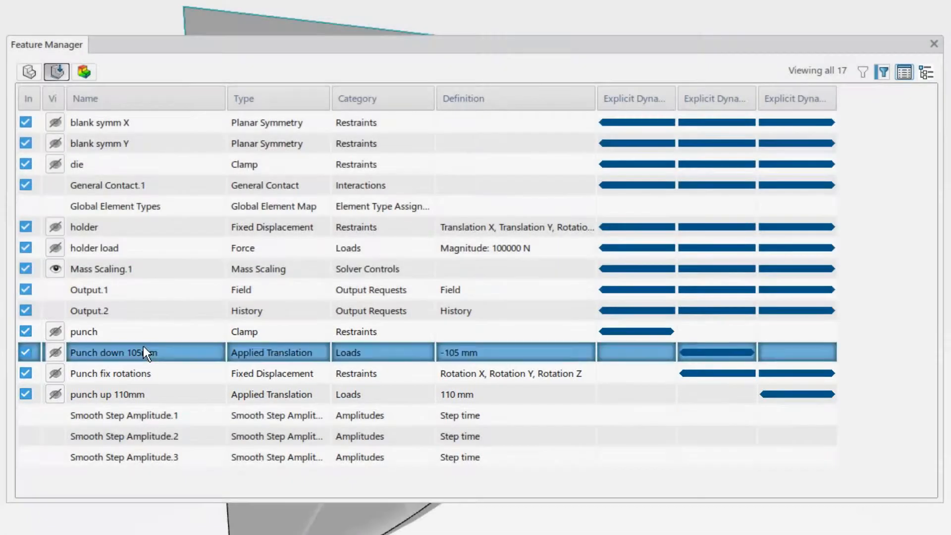
left_click(156, 393)
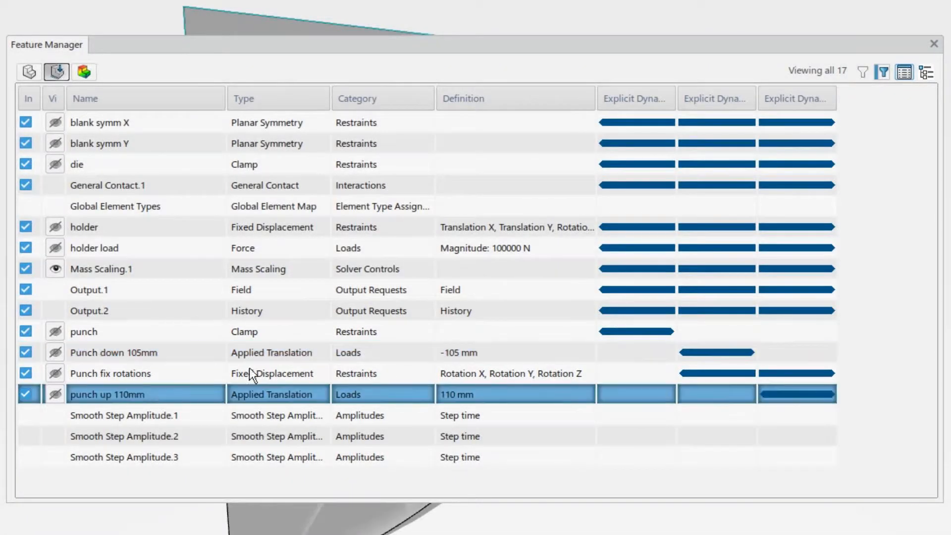
left_click(934, 44)
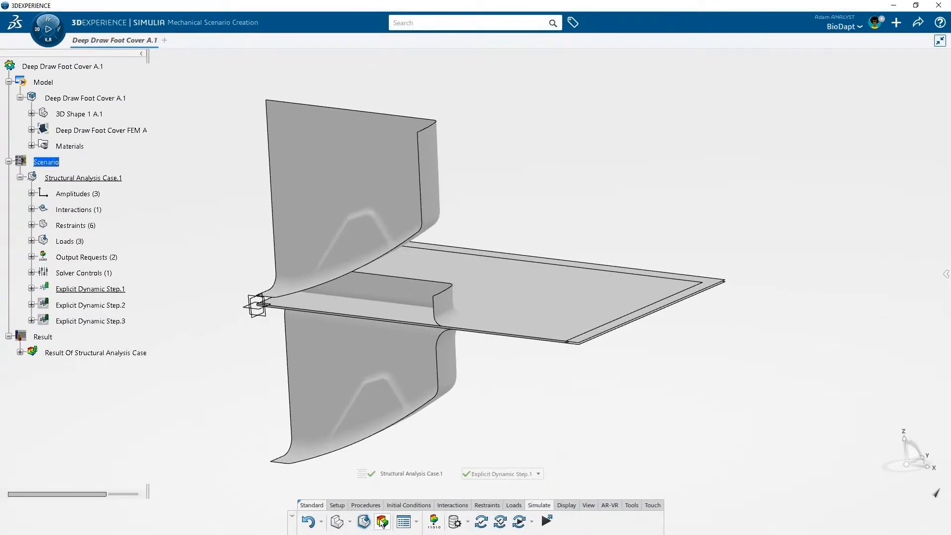
Display the Deep Draw Foot Cover results, watch the UT vector component plot animate and end the animation
left_click(382, 522)
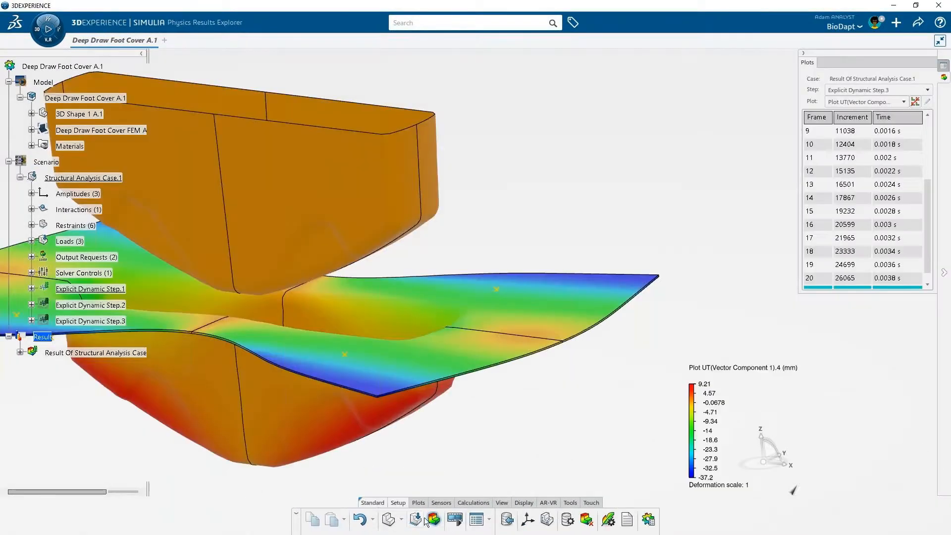
left_click(452, 518)
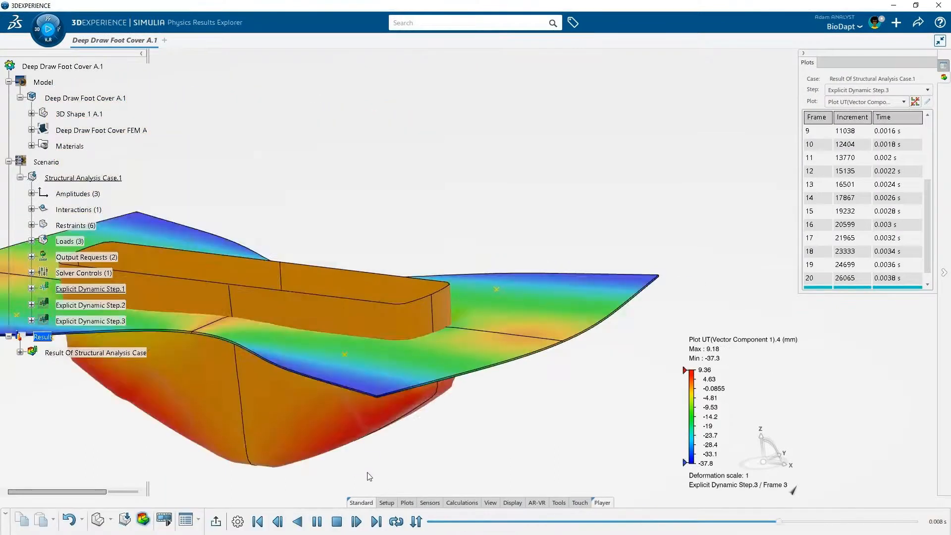
middle_click_drag(550, 404, 551, 441)
left_click(164, 519)
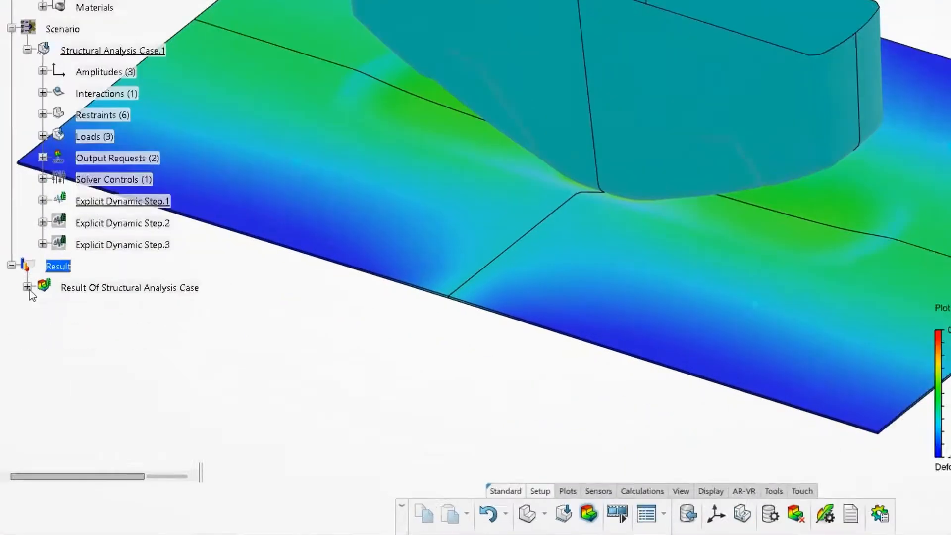
Expand the field plots of the structural analysis result, activate Thickness.1 and inspect the formed blank from several sides
left_click(20, 344)
left_click(33, 361)
right_click(125, 362)
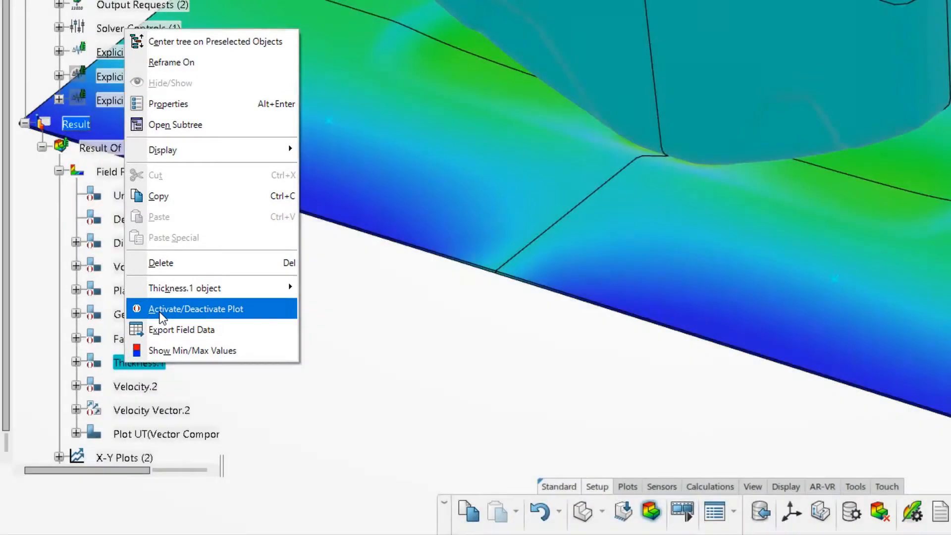
left_click(160, 311)
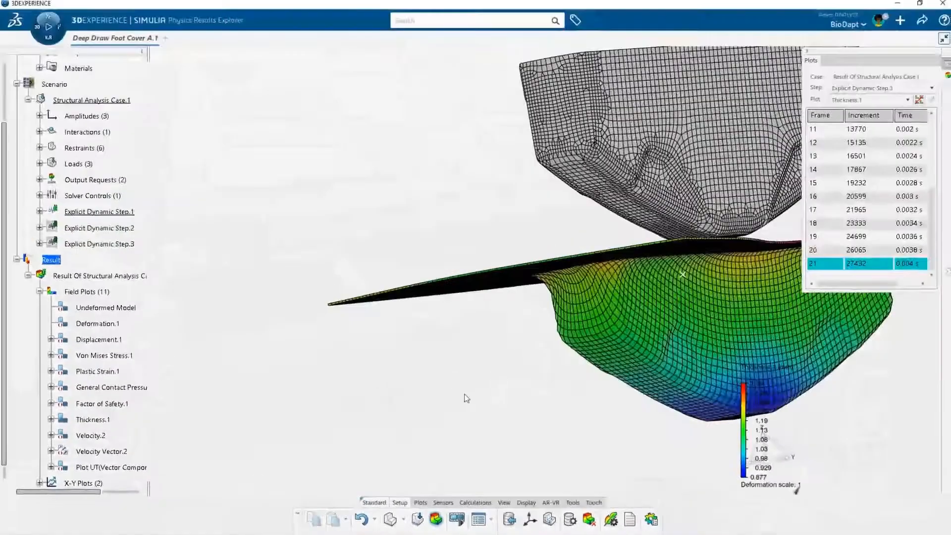
mouse_move(465, 398)
middle_mouse_down()
mouse_move(346, 414)
mouse_move(391, 395)
mouse_move(393, 452)
mouse_move(404, 458)
mouse_move(387, 315)
middle_mouse_up()
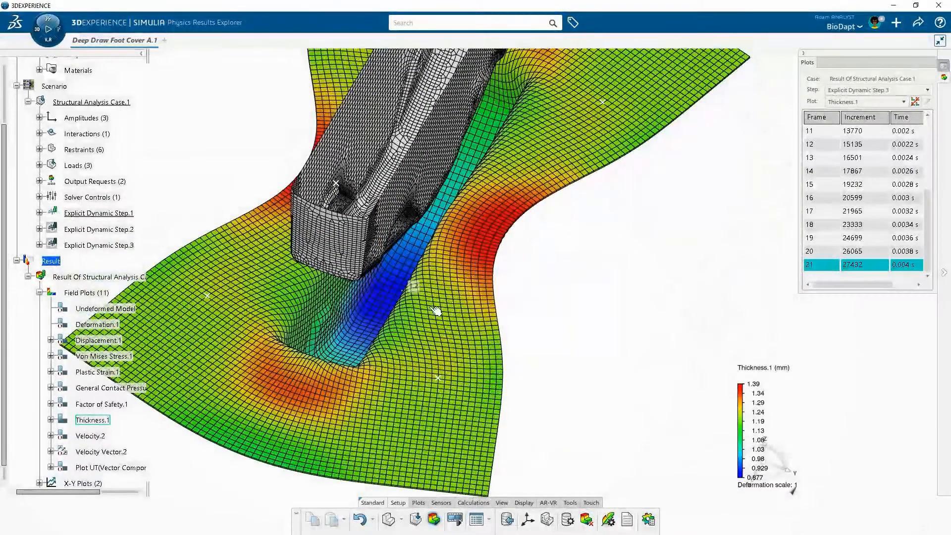
middle_click_drag(550, 378, 529, 334)
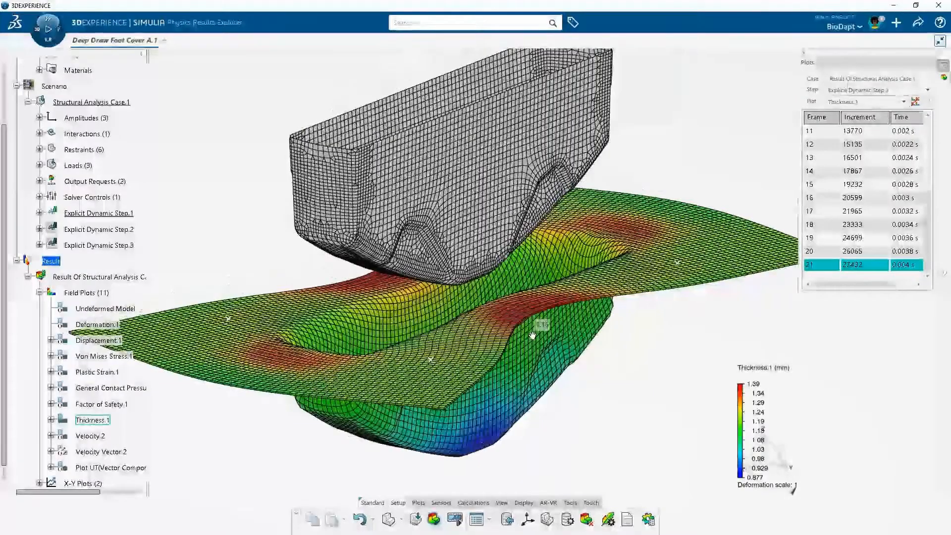
Show the UT vector component plot and probe the displacement at the end of the blank
left_click(110, 467)
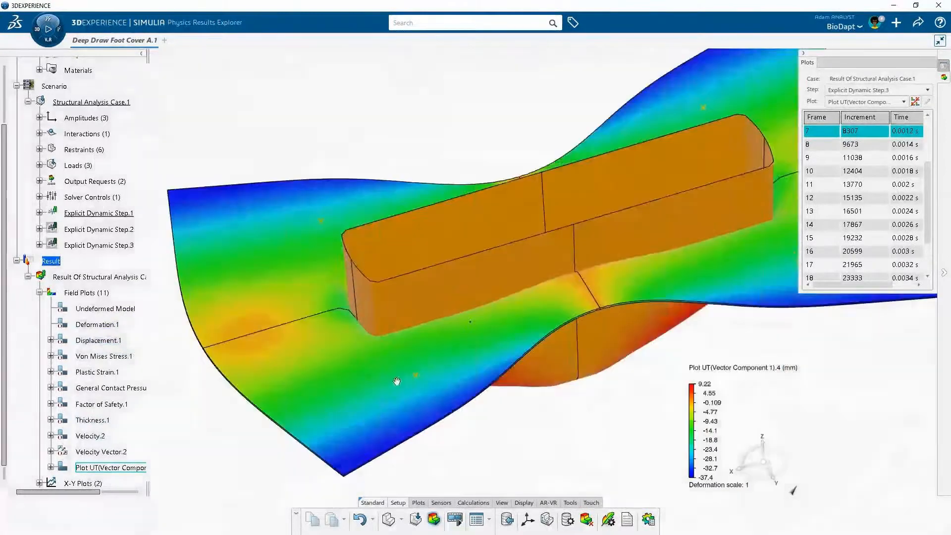
middle_click_drag(397, 381, 396, 392)
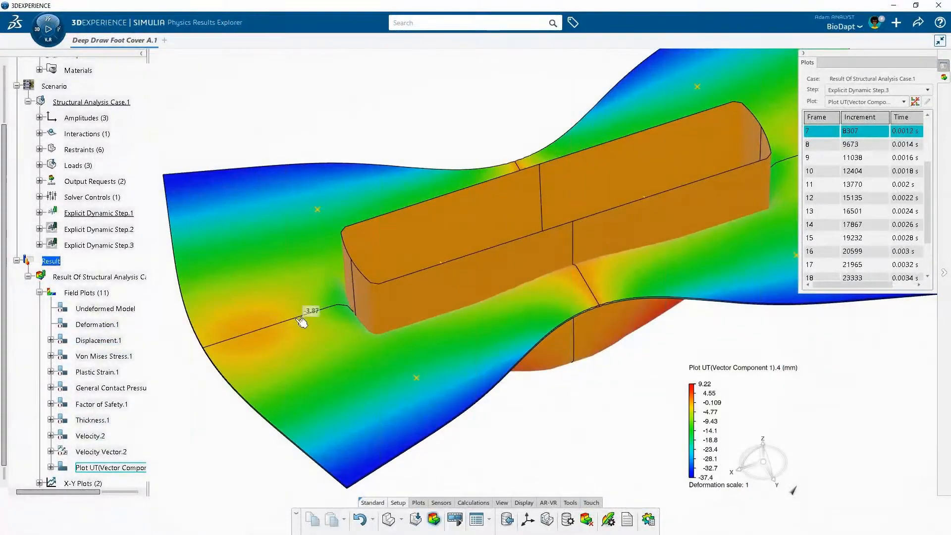
mouse_move(256, 333)
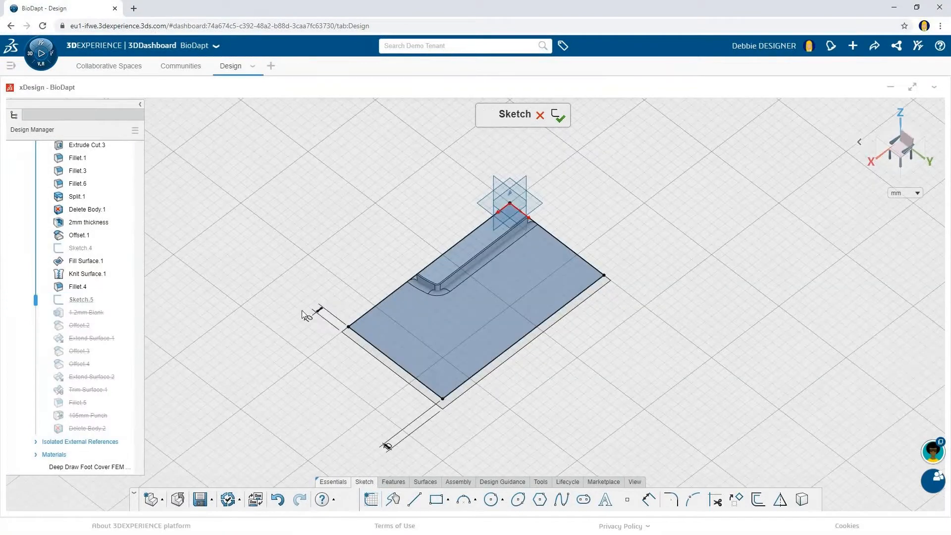
In xDesign, set the offset dimension at the blank's short edge in Sketch.5 to 60 mm and exit the sketch
double_click(312, 319)
type("+50")
key("Return")
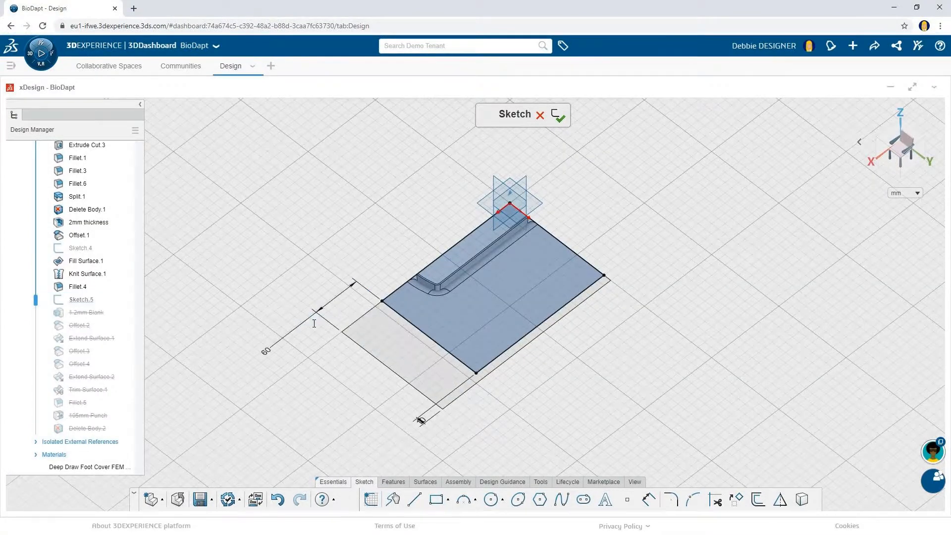
left_click(558, 125)
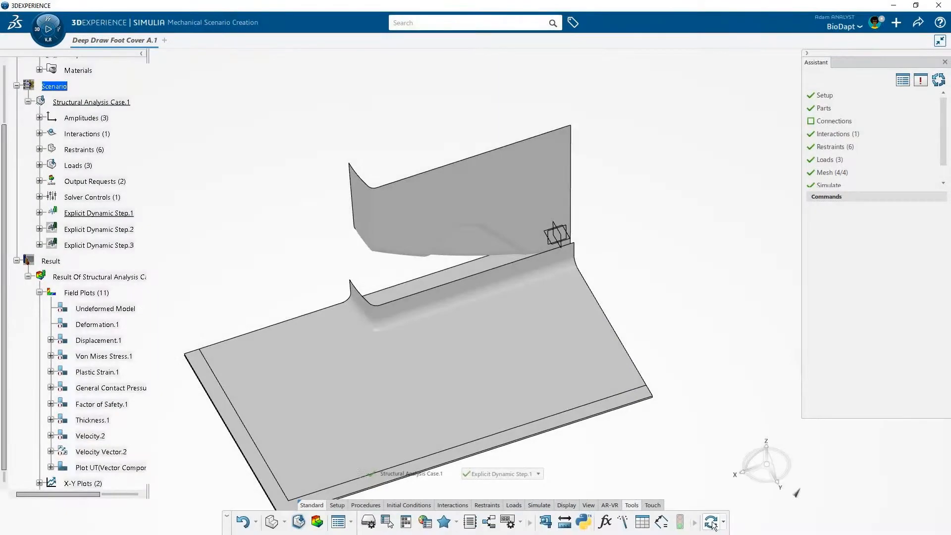
Refresh the Deep Draw Foot Cover model in Mechanical Scenario Creation with the design changes
left_click(712, 526)
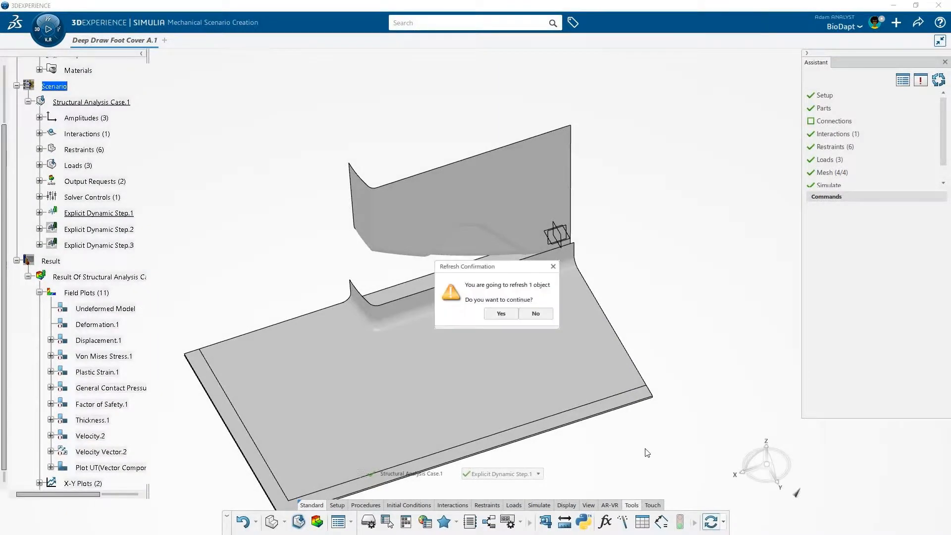
left_click(511, 316)
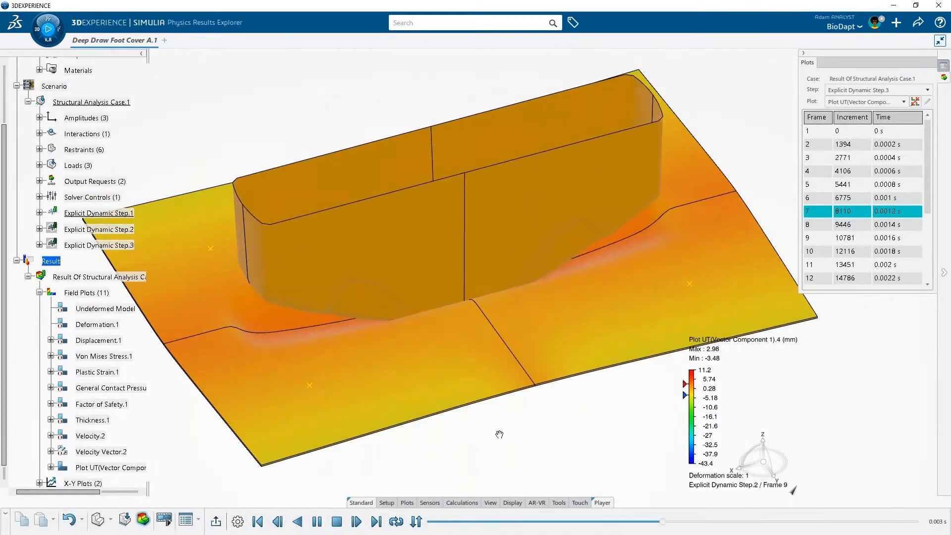
End the animation of the updated results and activate the Thickness.1 plot to inspect the formed blank
left_click(222, 519)
right_click(106, 420)
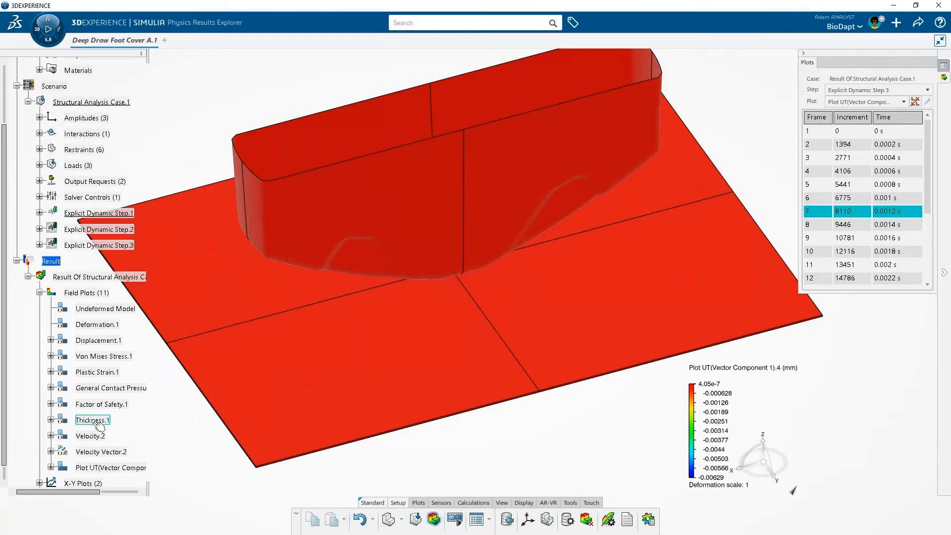
left_click(117, 391)
mouse_move(218, 426)
middle_mouse_down()
mouse_move(226, 453)
mouse_move(218, 401)
mouse_move(218, 419)
middle_mouse_up()
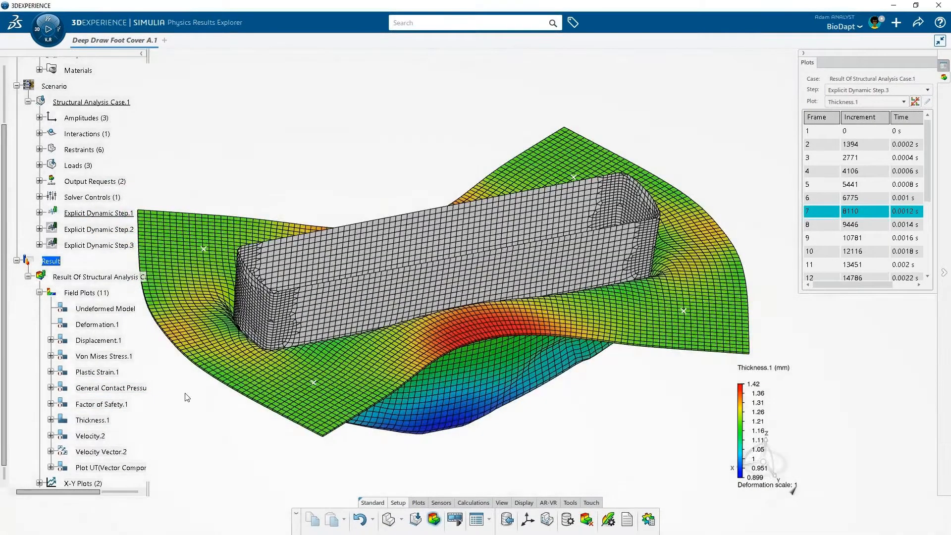
Activate the Displacement.1 plot and show frame 21 of Explicit Dynamic Step.3
right_click(108, 341)
left_click(166, 305)
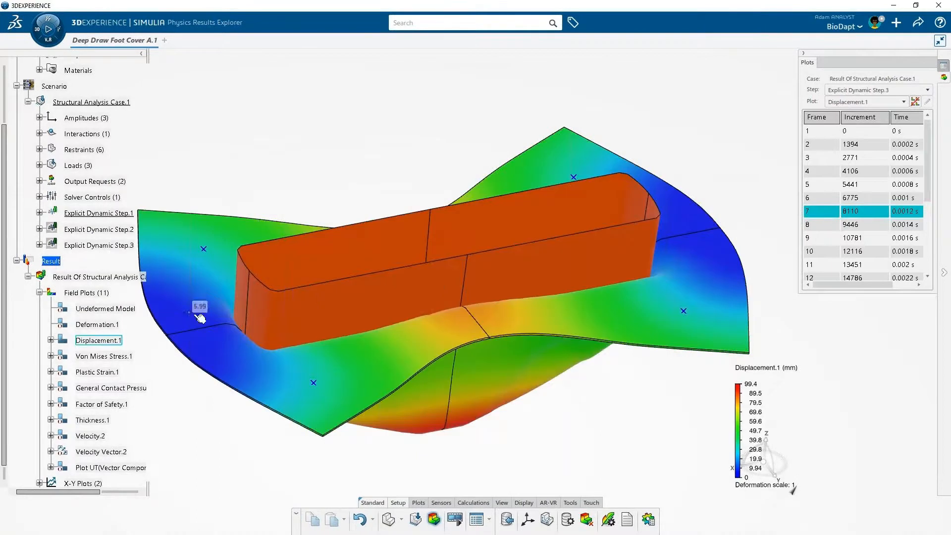
left_click_drag(928, 176, 930, 252)
left_click(870, 266)
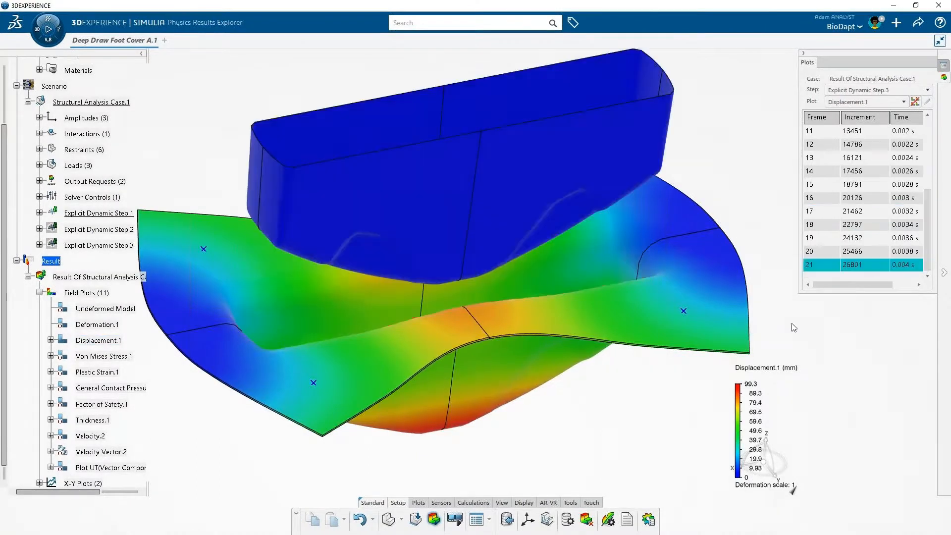